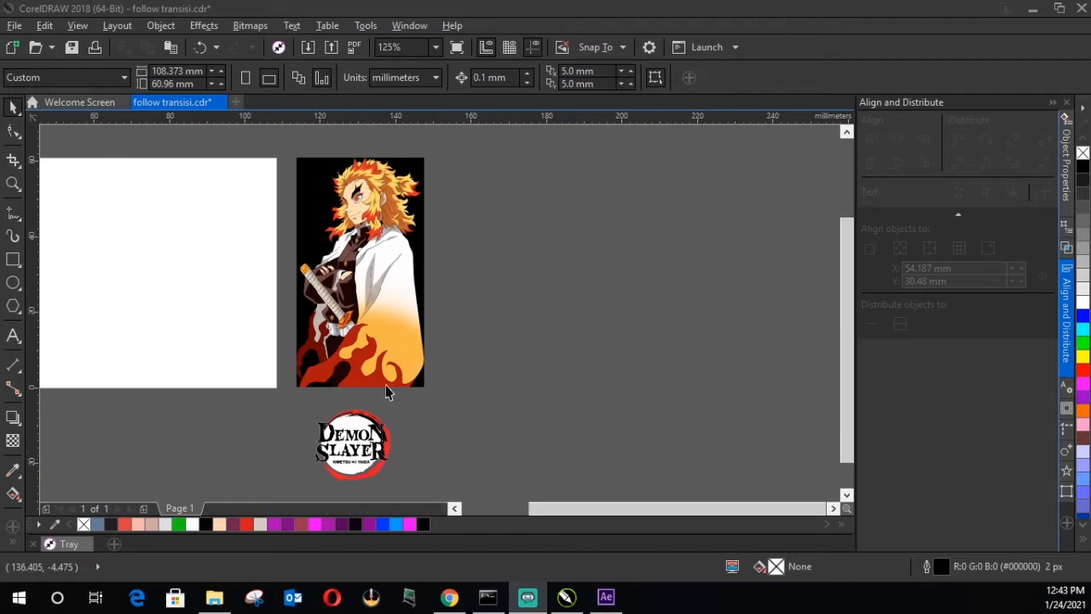
Step: Duplicate the full-colour character bitmap twice and place the copies side by side in a row beyond the original
left_click(387, 343)
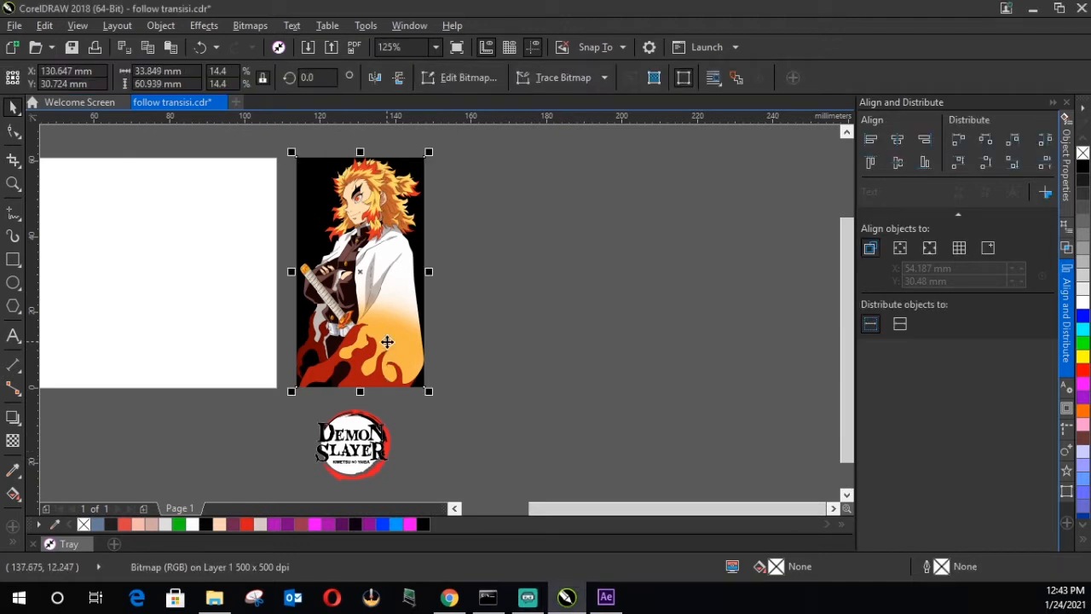
key("ctrl+d")
left_click_drag(401, 300, 546, 306)
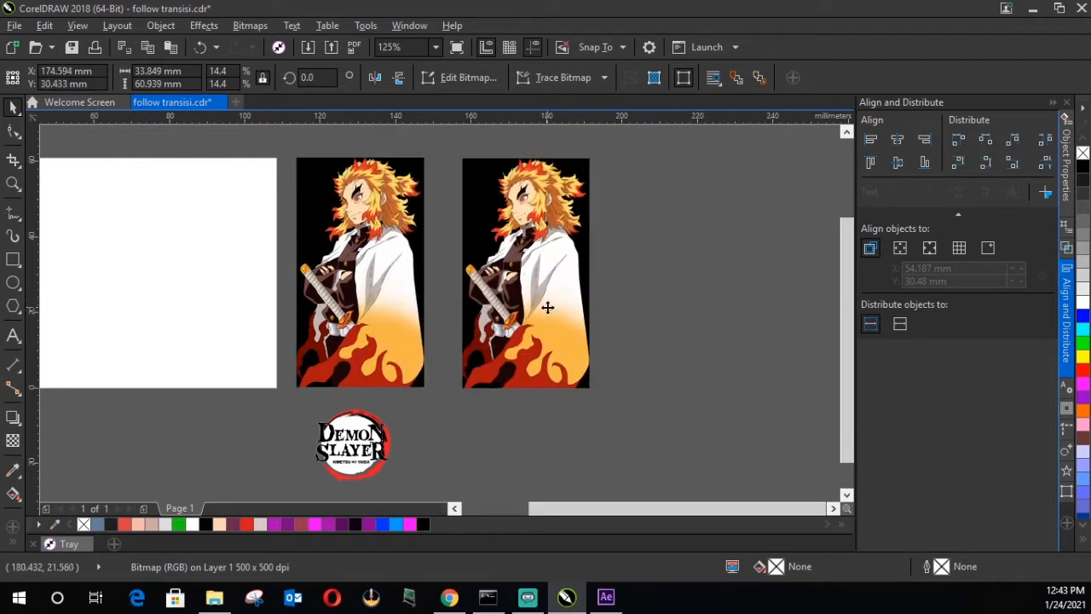
left_click_drag(552, 304, 676, 273)
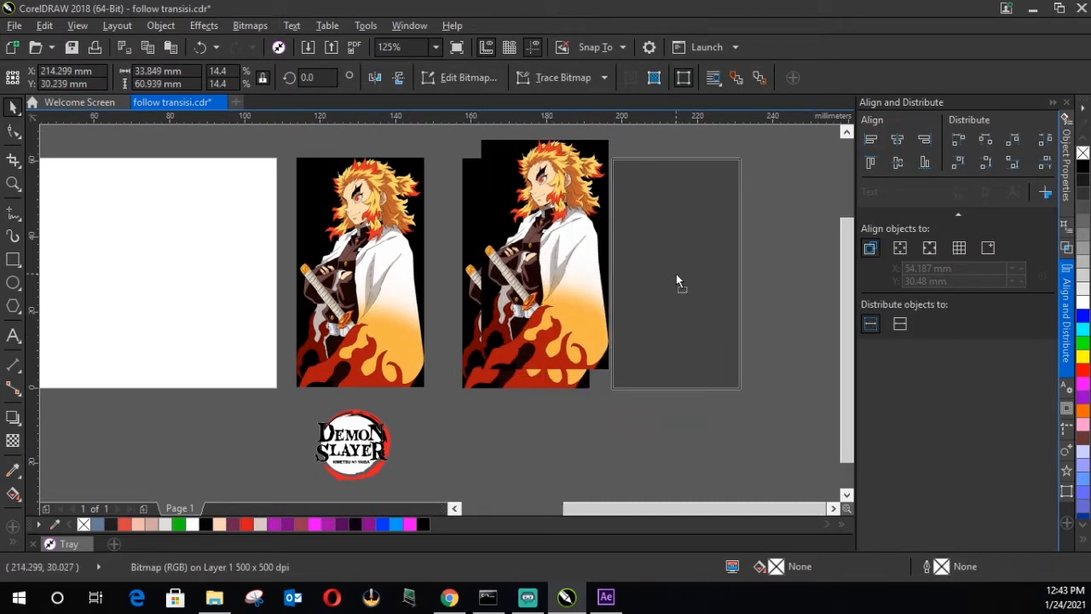
left_click(800, 352)
Step: Convert the middle character copy to Grayscale (8-bit)
left_click(530, 313)
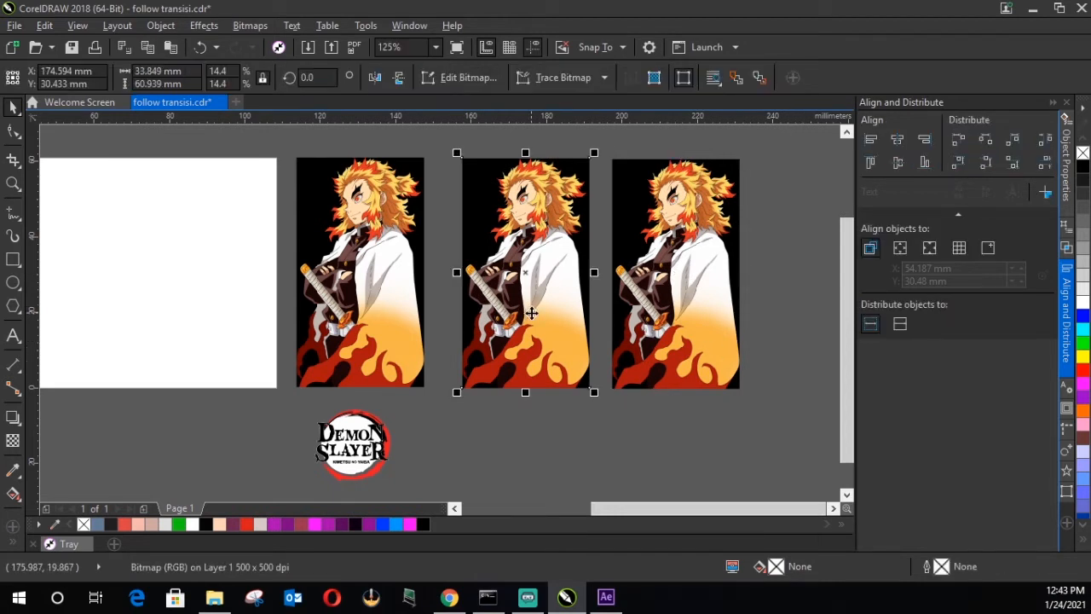
left_click(249, 25)
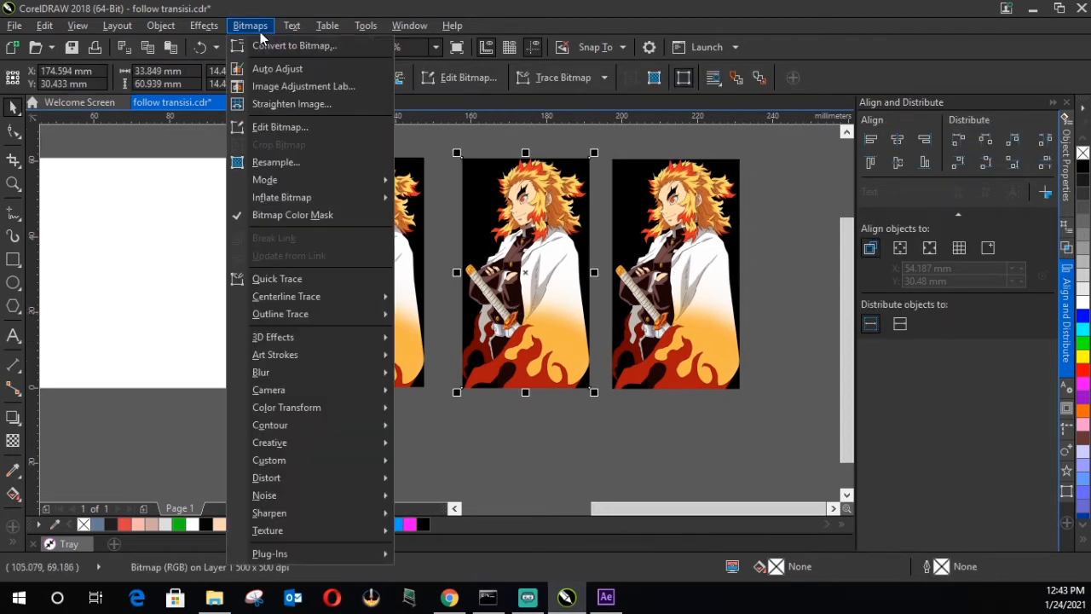
mouse_move(305, 189)
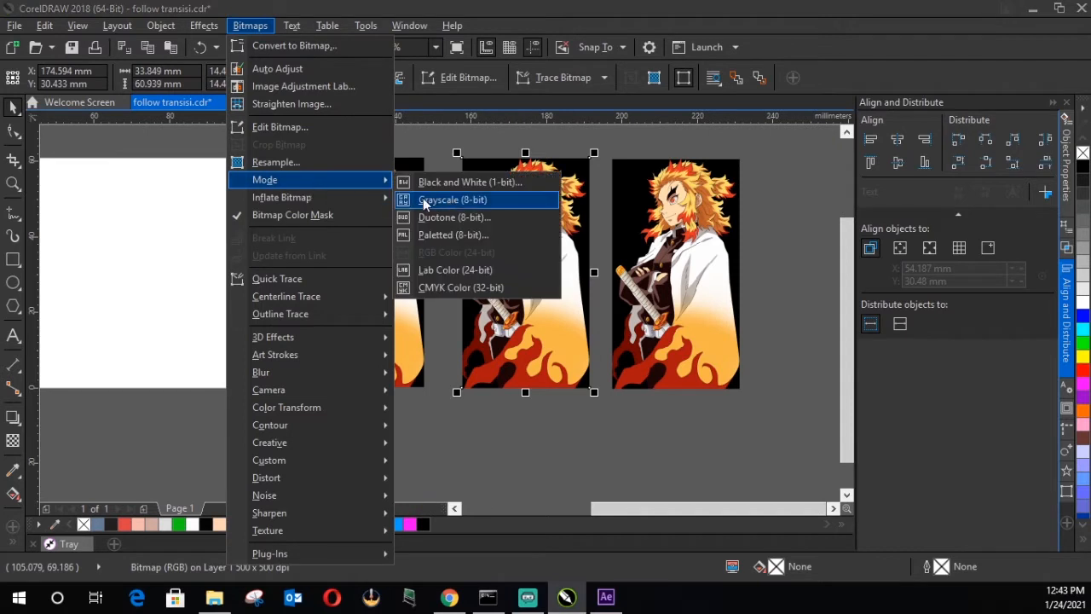
left_click(452, 198)
left_click(584, 452)
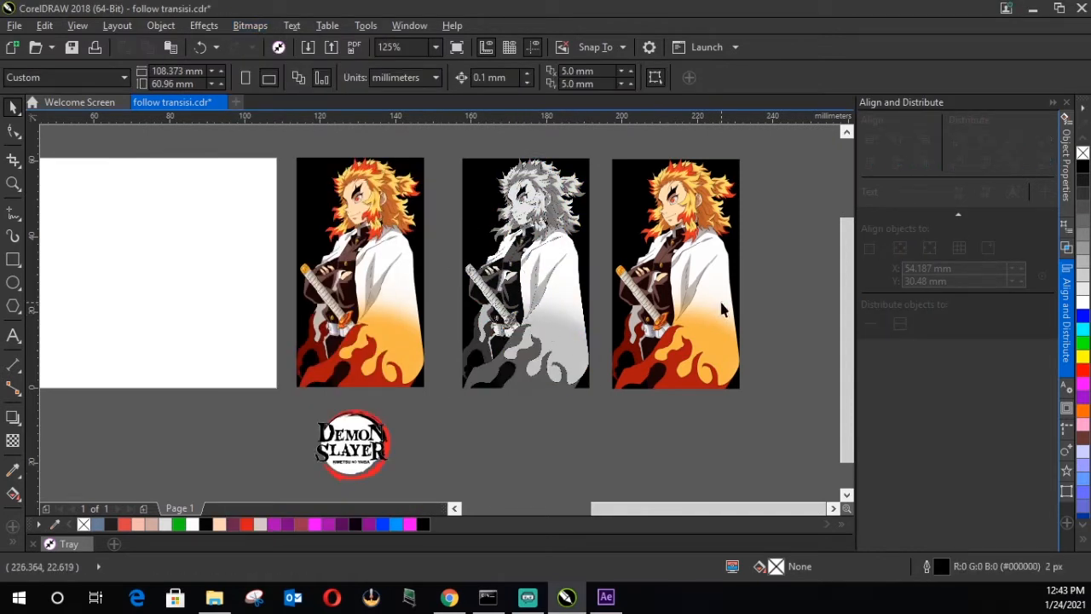
Step: Apply the Psychedelic colour transform with level 111 to the last character copy in the row
left_click(686, 298)
left_click(267, 28)
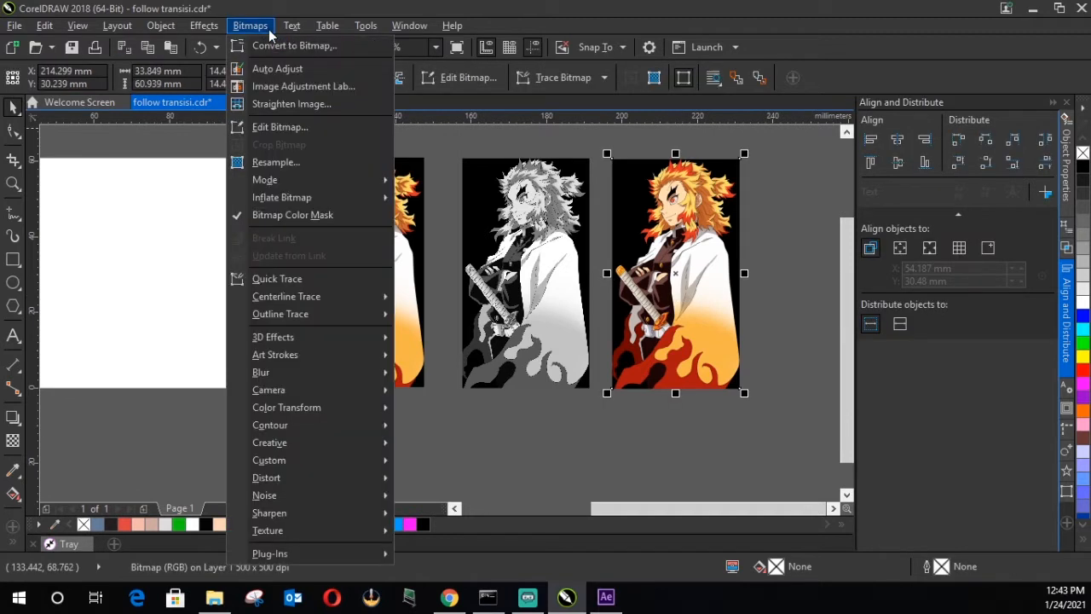
mouse_move(329, 406)
mouse_move(324, 428)
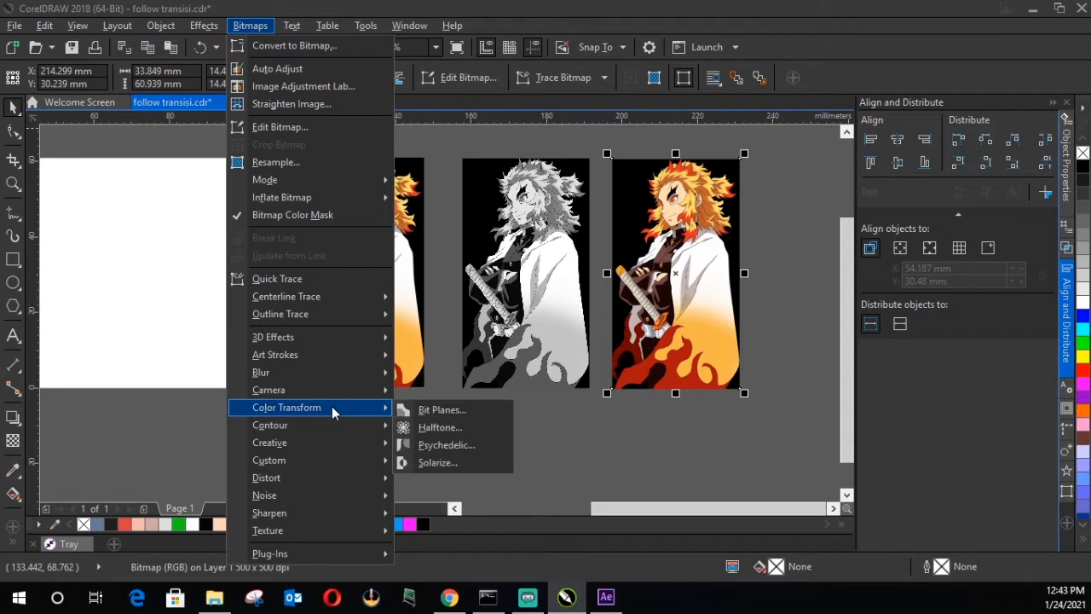
left_click(474, 446)
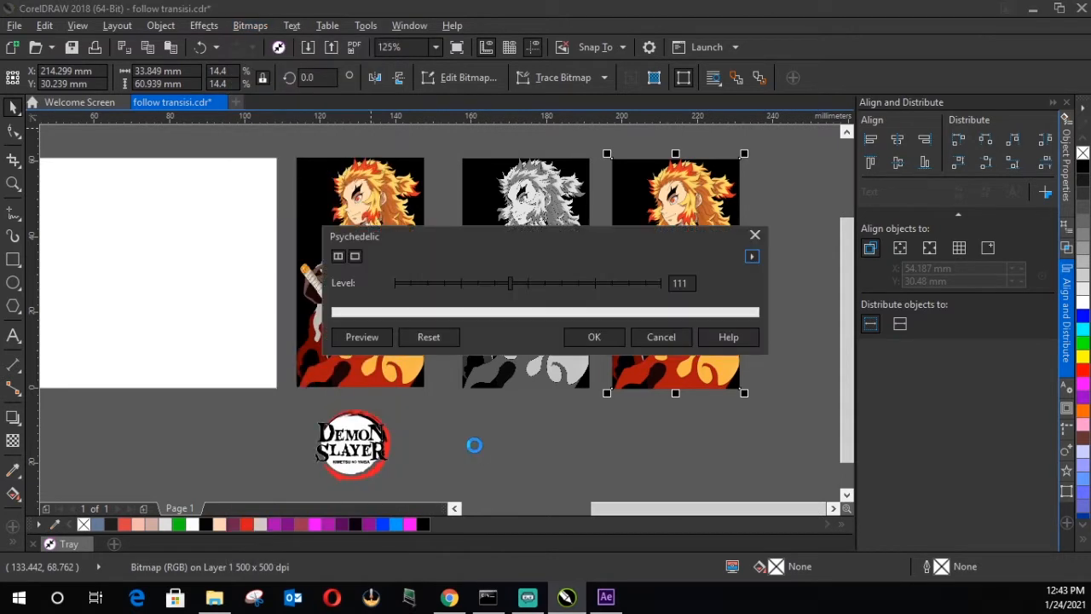
left_click_drag(537, 237, 293, 218)
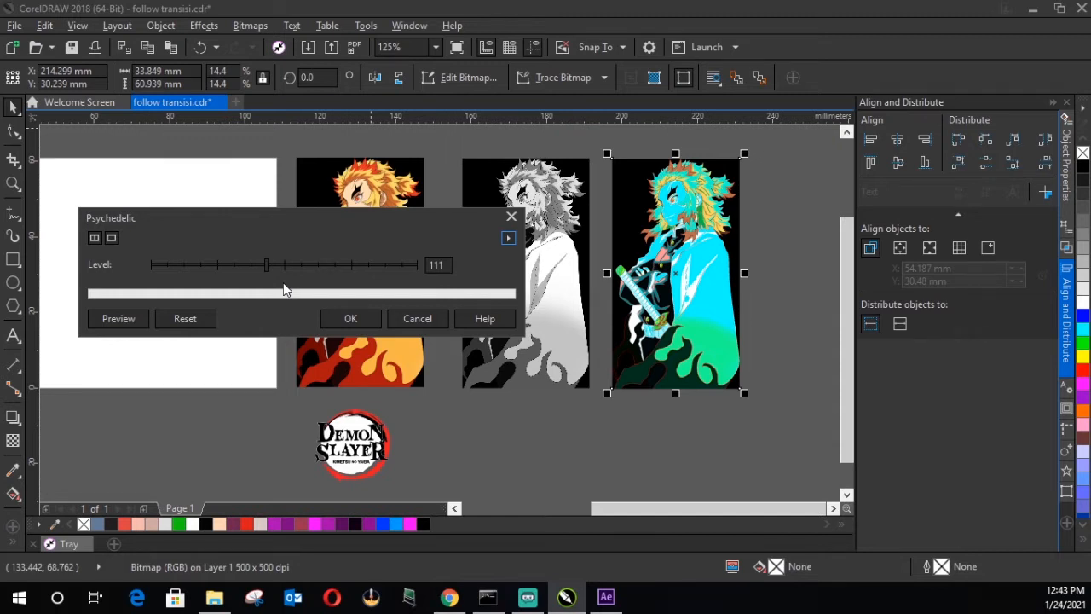
left_click(361, 324)
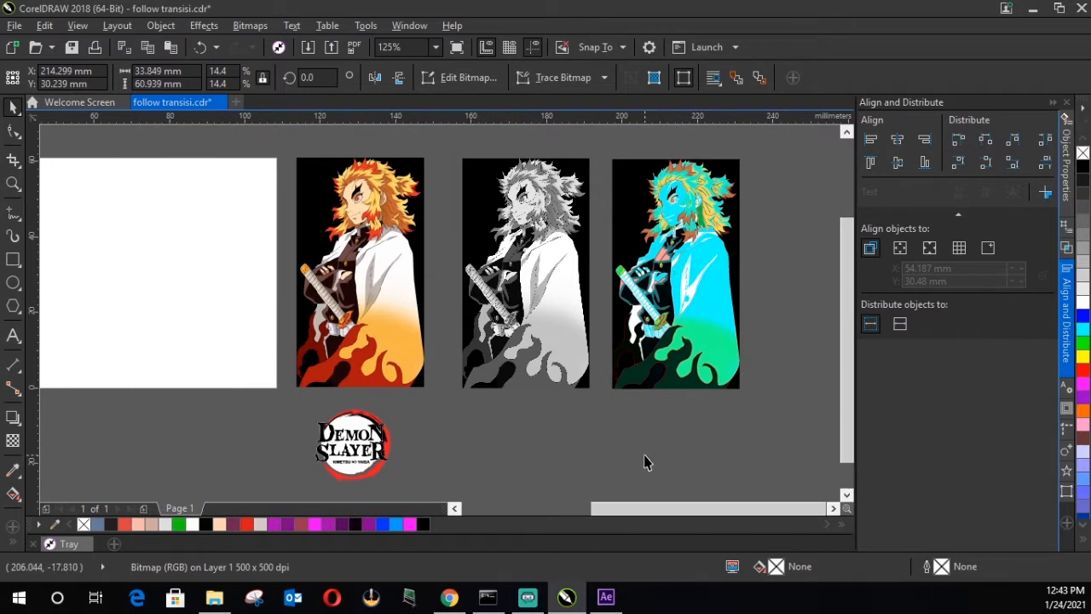
left_click(645, 464)
Step: Create a page-sized rectangle, fill it with black and remove its outline
scroll(503, 319, "down", 1)
scroll(503, 320, "up", 1)
scroll(502, 324, "down", 1)
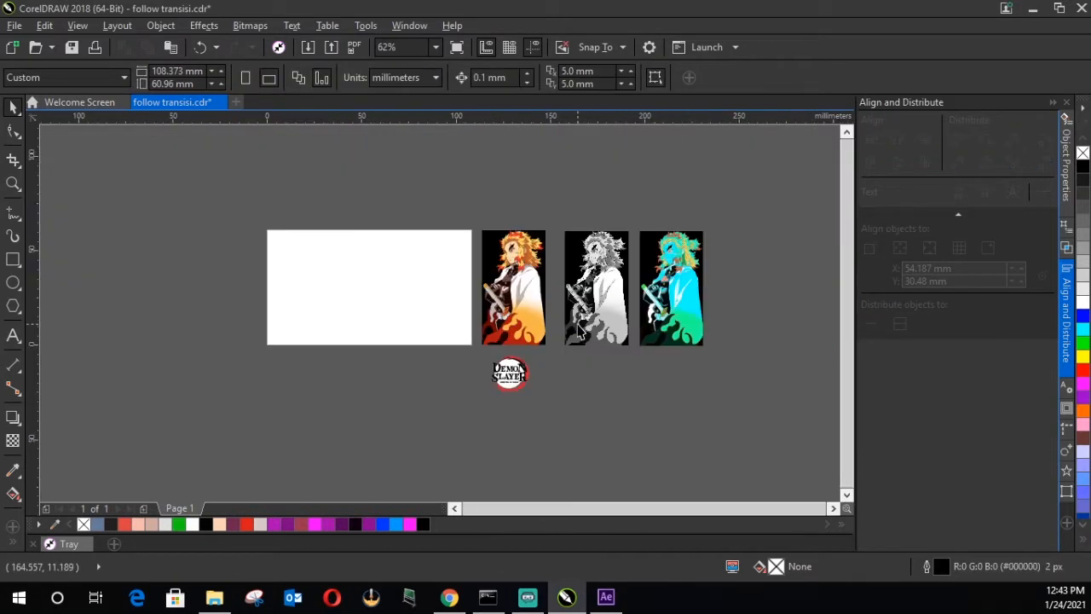
double_click(13, 259)
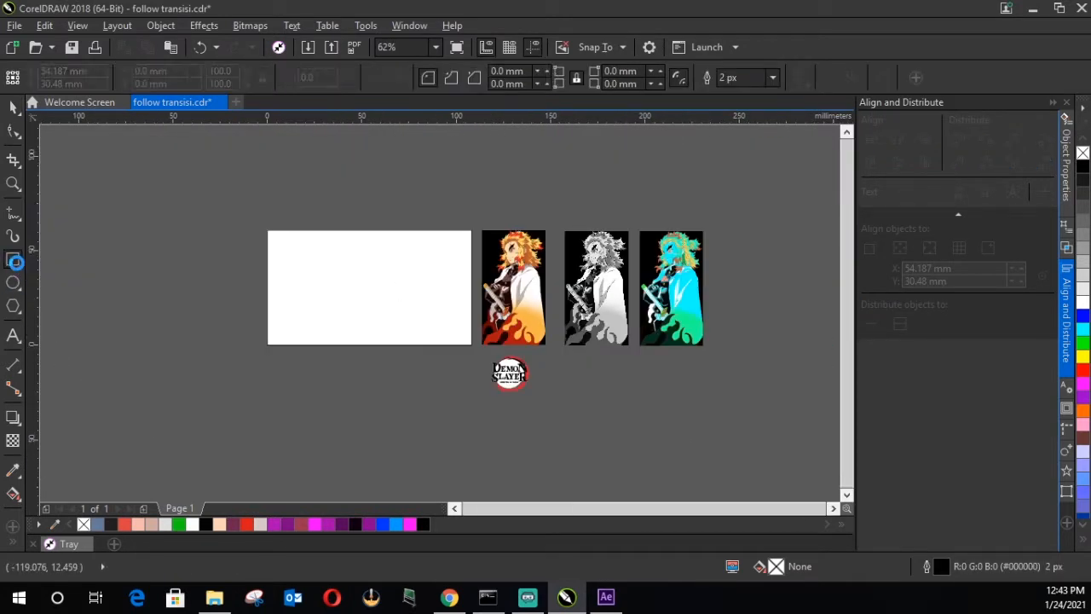
left_click(14, 107)
left_click(353, 418)
left_click(380, 303)
left_click(425, 525)
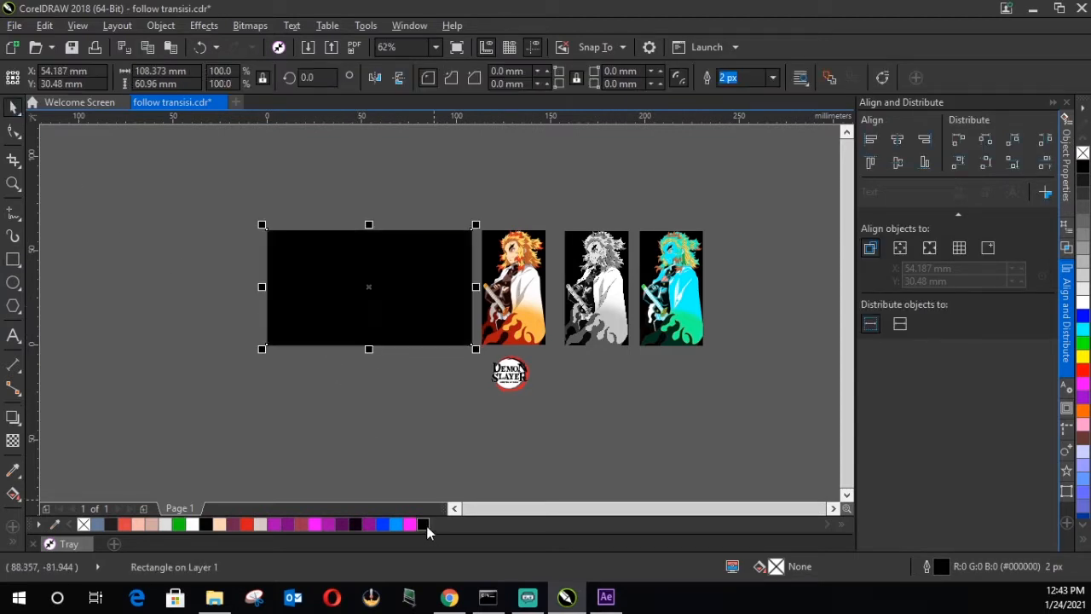
right_click(83, 524)
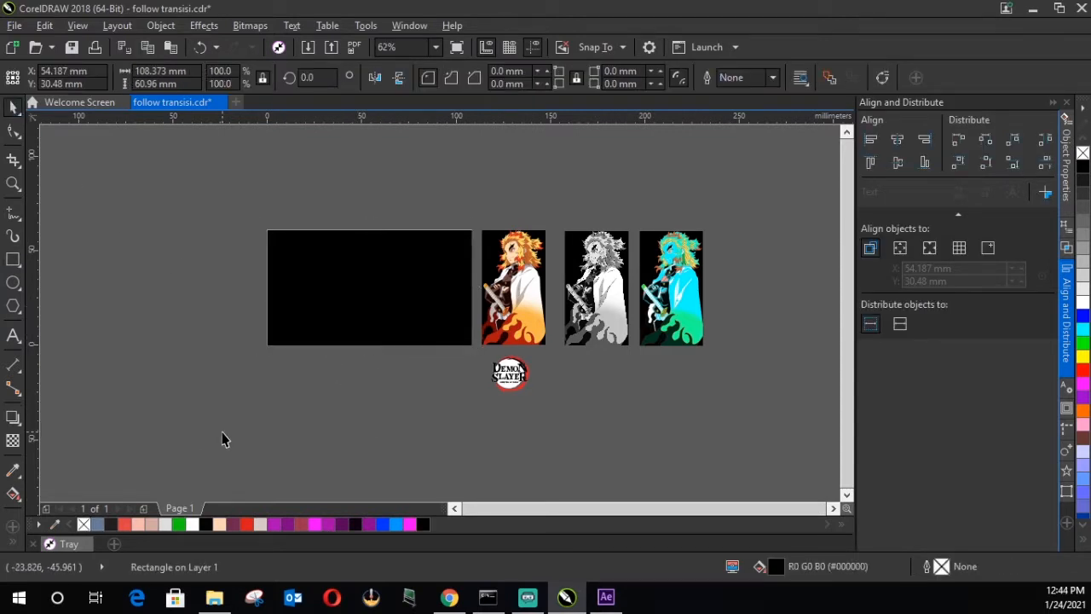
left_click(62, 147)
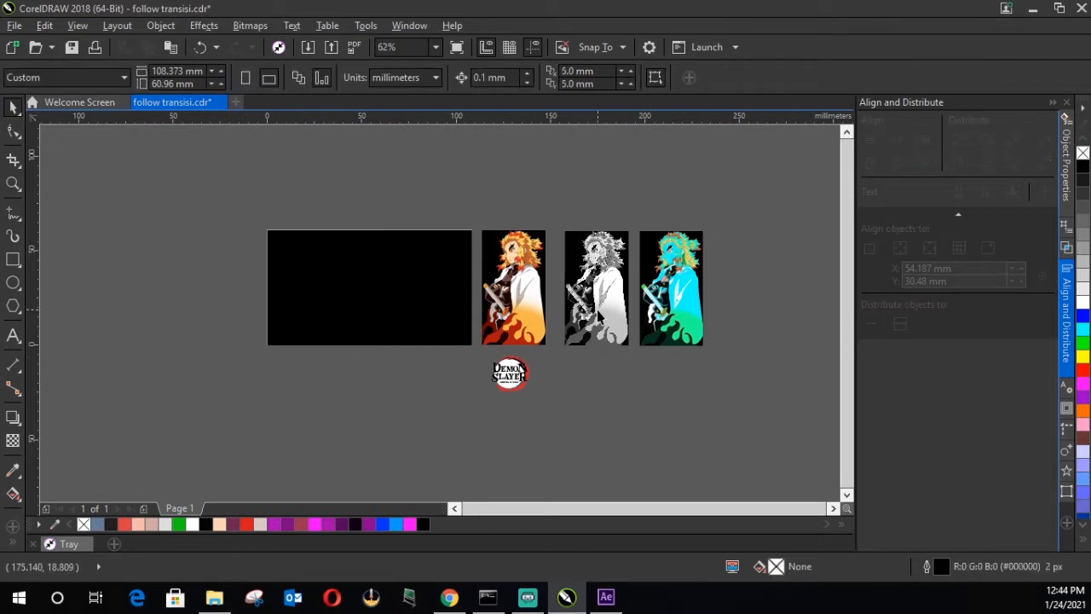
Step: Move the full-colour character bitmap onto the black page rectangle
left_click(529, 293)
left_click_drag(516, 293, 421, 289)
left_click(447, 352)
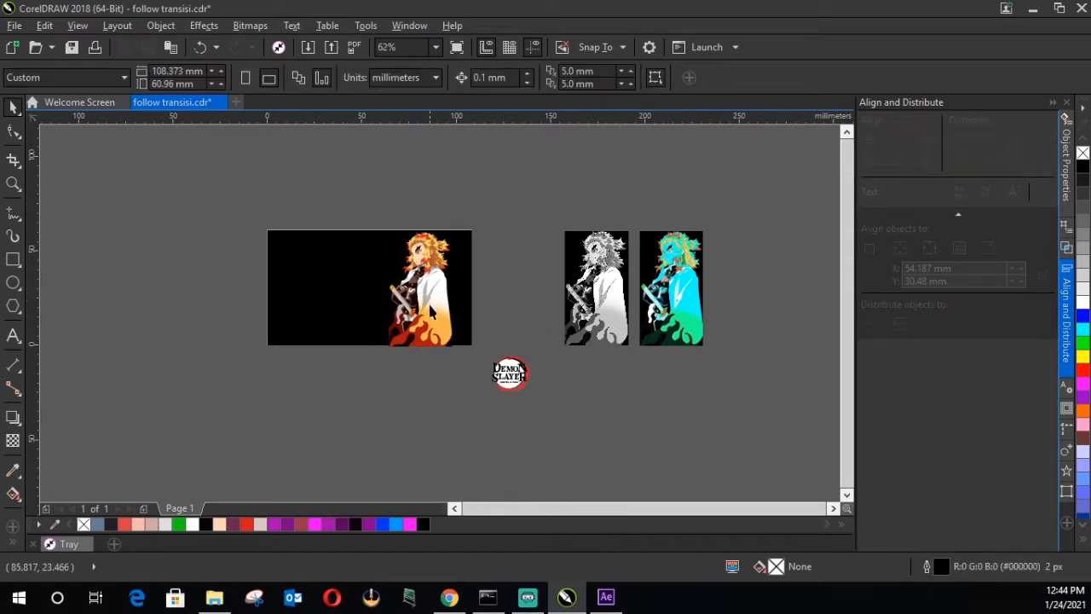
left_click(449, 343)
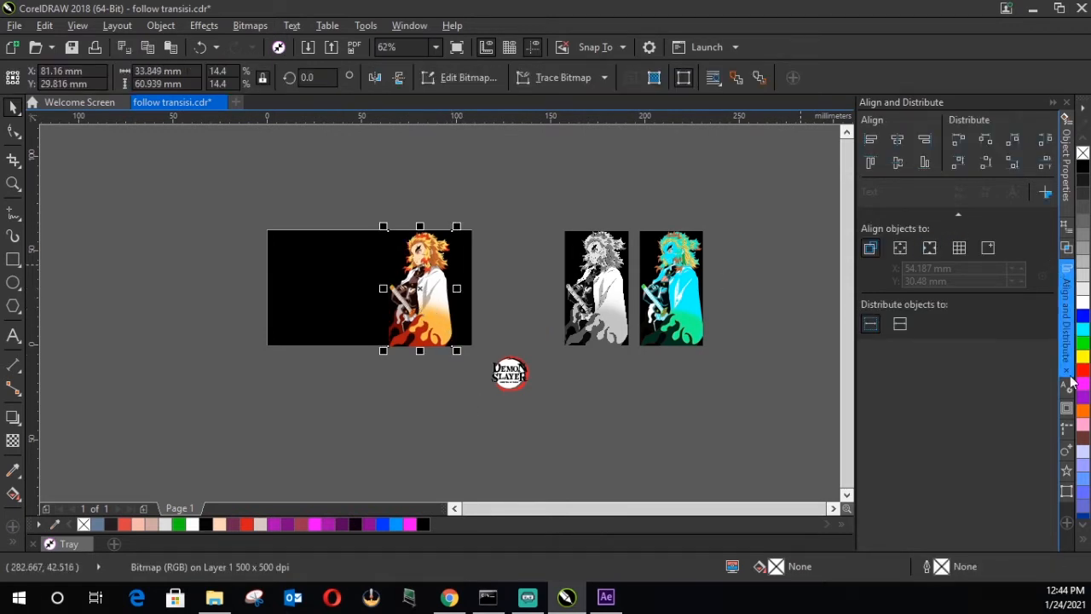
left_click(904, 143)
left_click(900, 161)
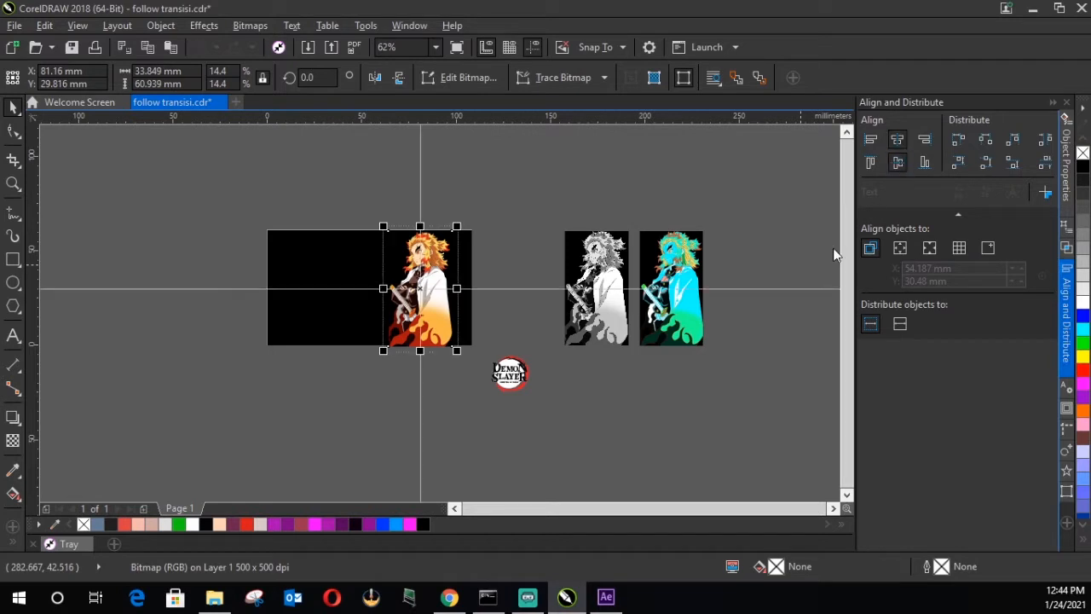
left_click(699, 424)
Step: Duplicate the black rectangle and place the copy directly below the page
left_click(314, 300)
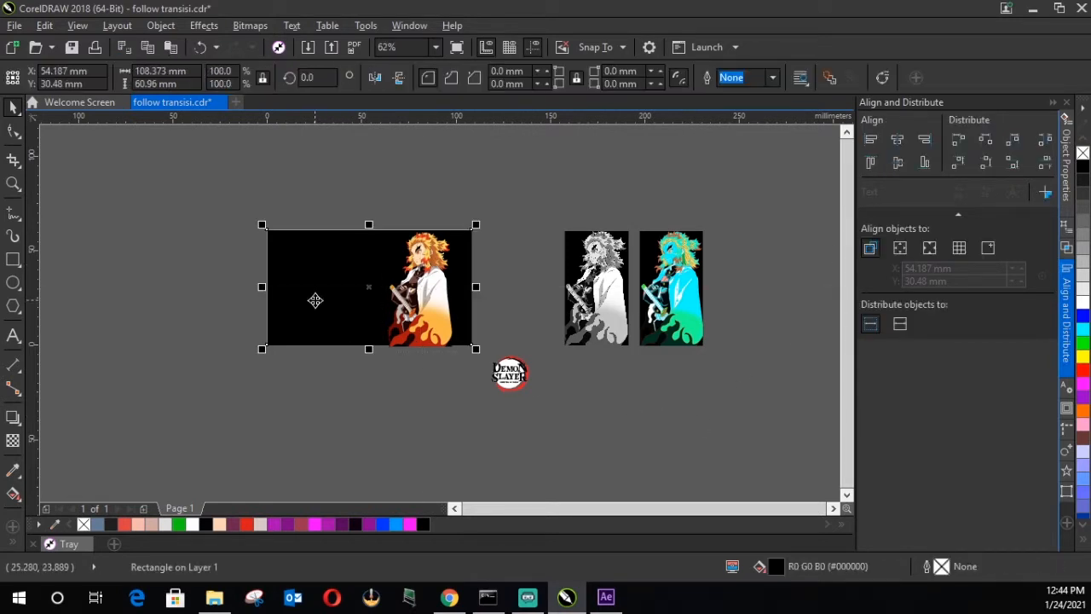
key("ctrl+d")
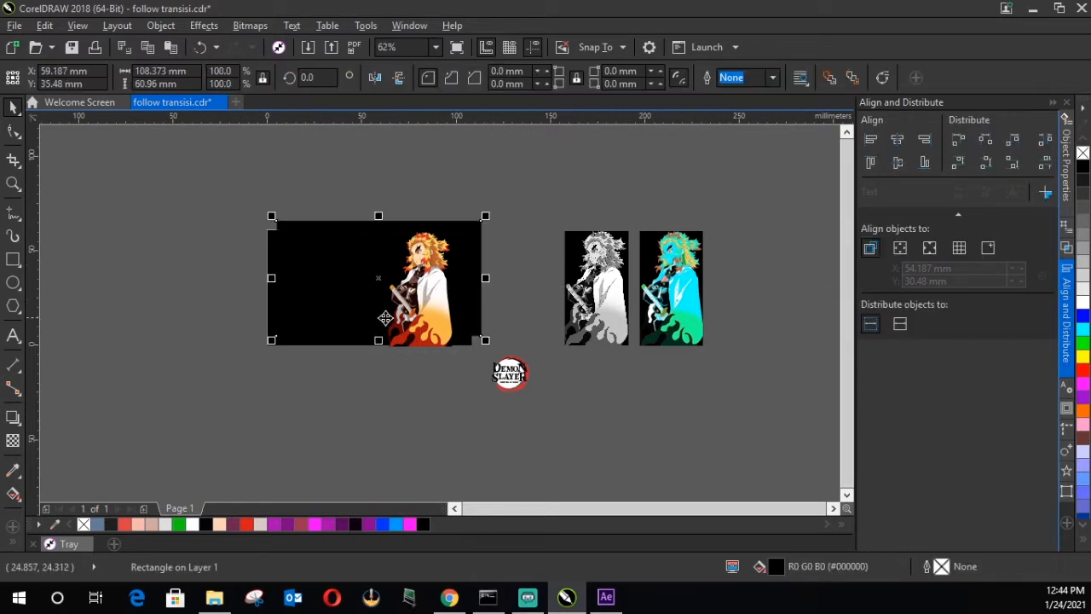
left_click_drag(387, 281, 370, 424)
left_click(599, 450)
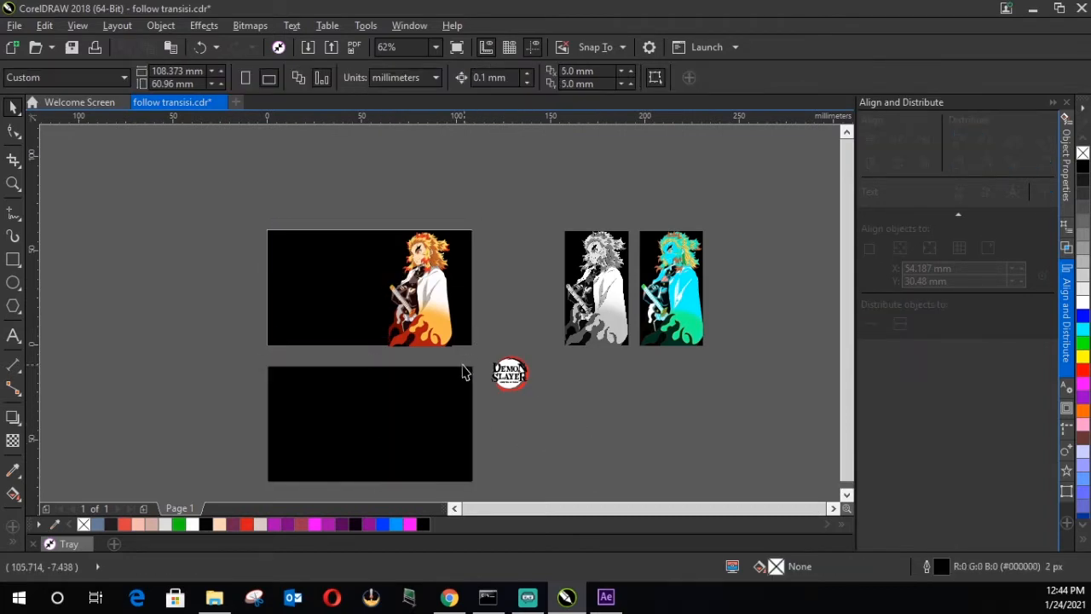
Step: Centre the full-colour character and the black page rectangle on each other horizontally and vertically
scroll(447, 353, "up", 4)
scroll(447, 350, "up", 2)
scroll(457, 383, "down", 6)
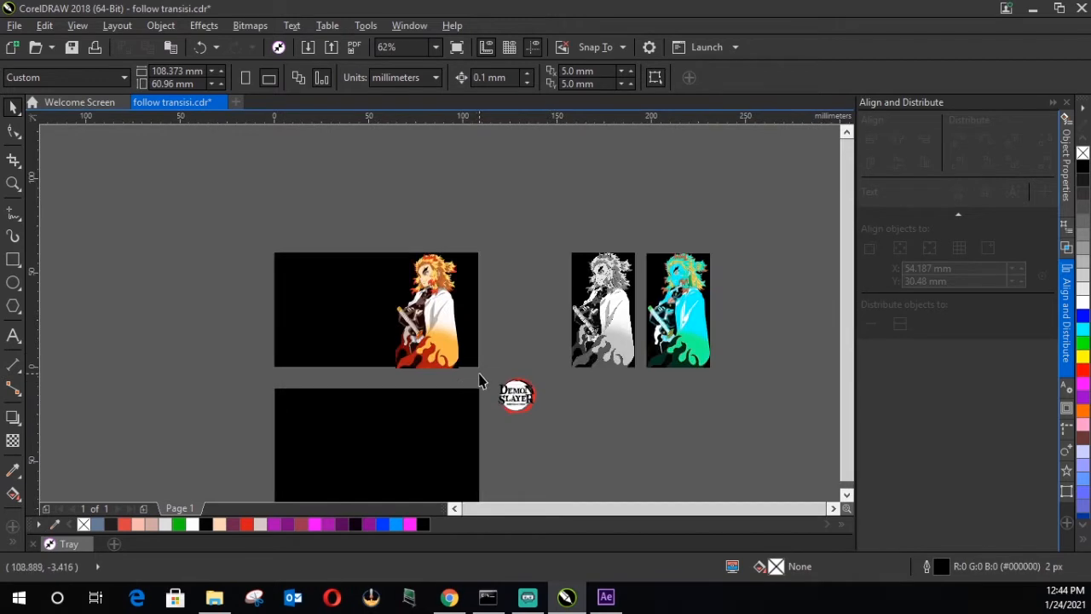
left_click_drag(483, 375, 263, 239)
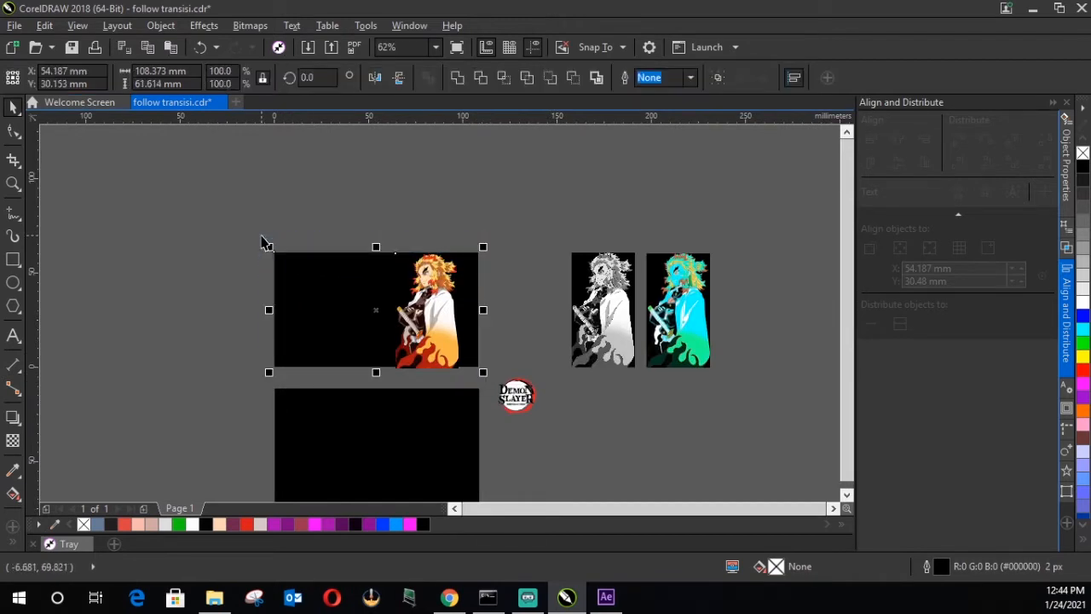
left_click(896, 139)
left_click(896, 162)
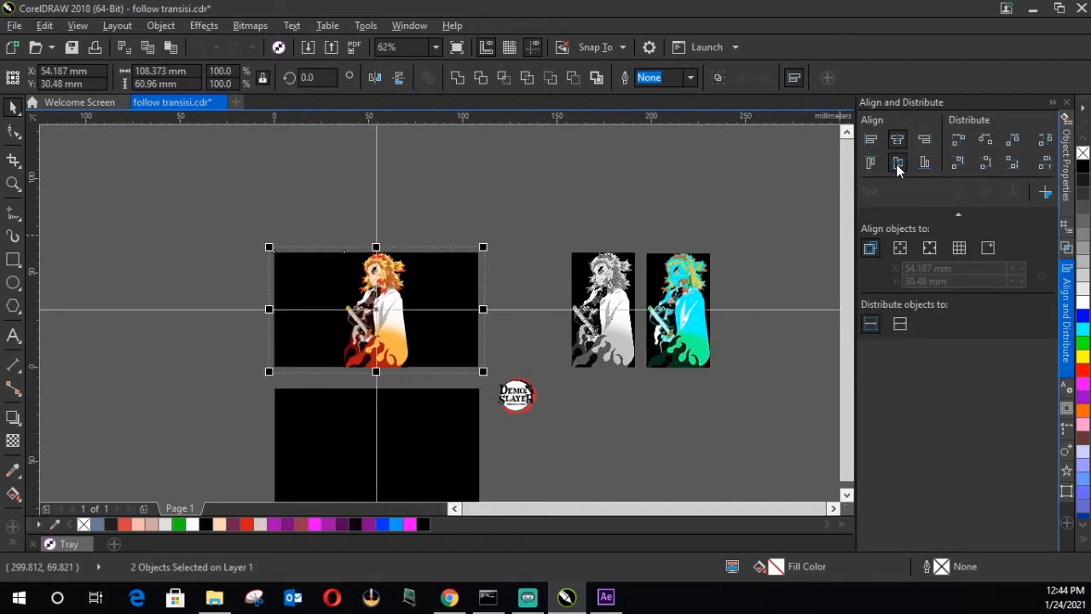
left_click(506, 316)
Step: Move the grayscale character onto the lower black rectangle and centre the two horizontally and vertically
scroll(519, 304, "down", 2)
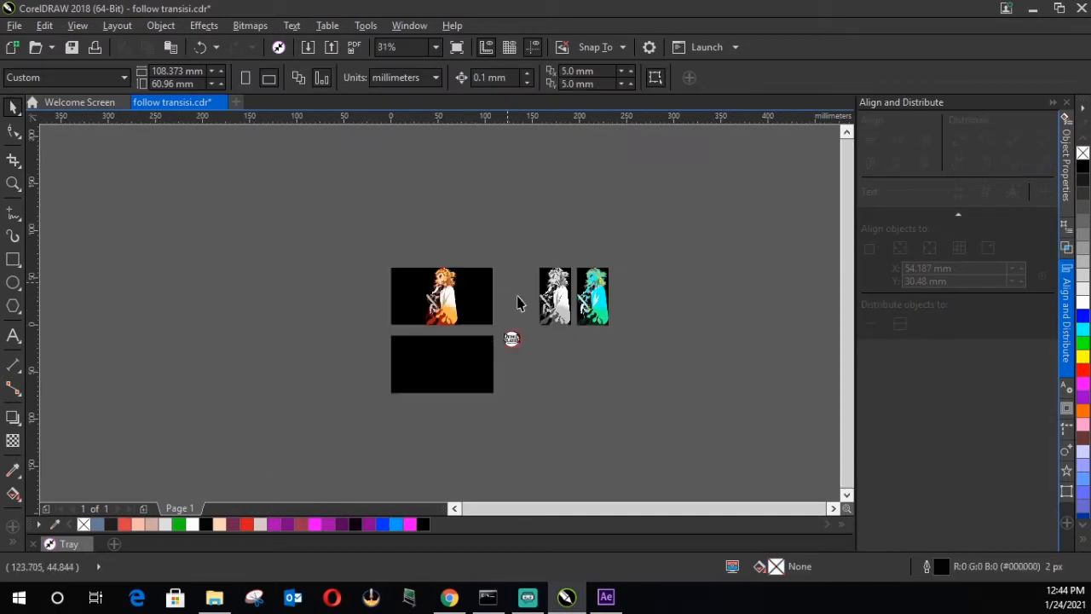
left_click_drag(560, 309, 450, 361)
left_click_drag(515, 430, 369, 333)
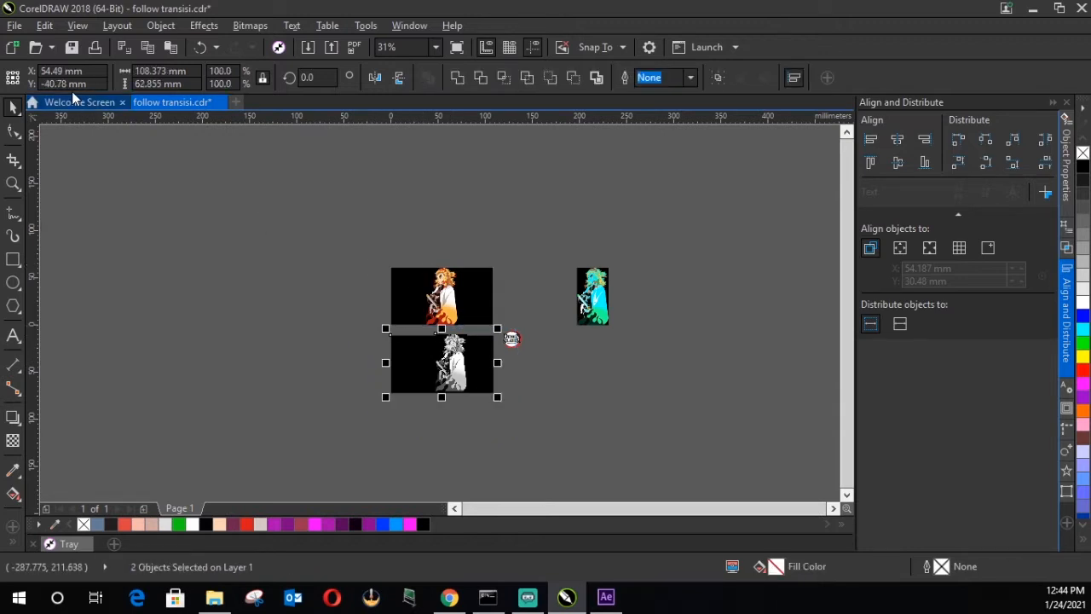
left_click(903, 143)
left_click(900, 164)
left_click(592, 391)
Step: Duplicate the black rectangle behind the grayscale character and place the copy directly below it
scroll(417, 395, "up", 1)
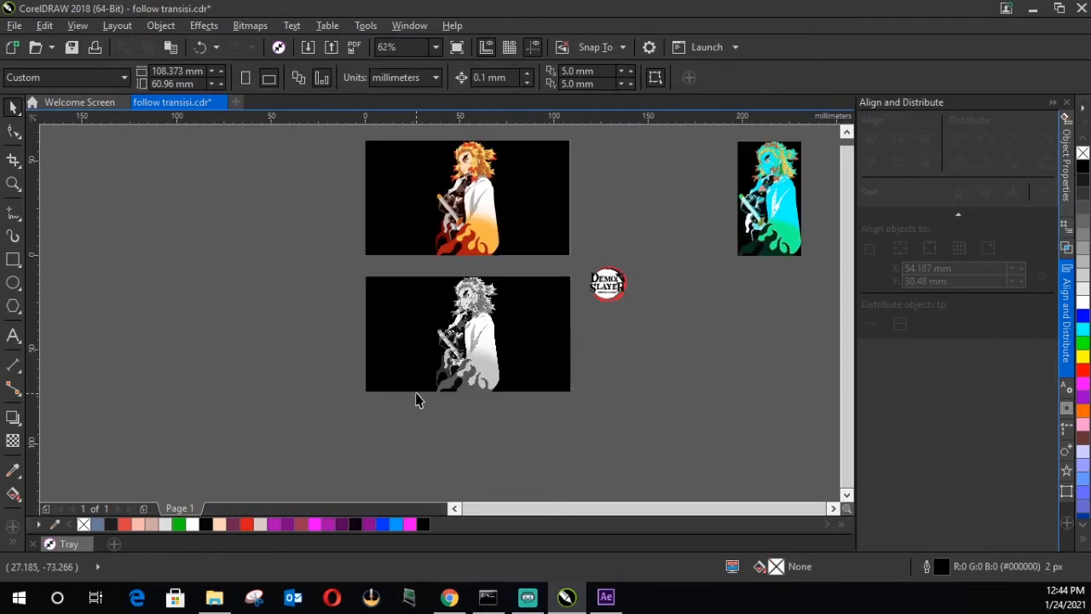
left_click(534, 330)
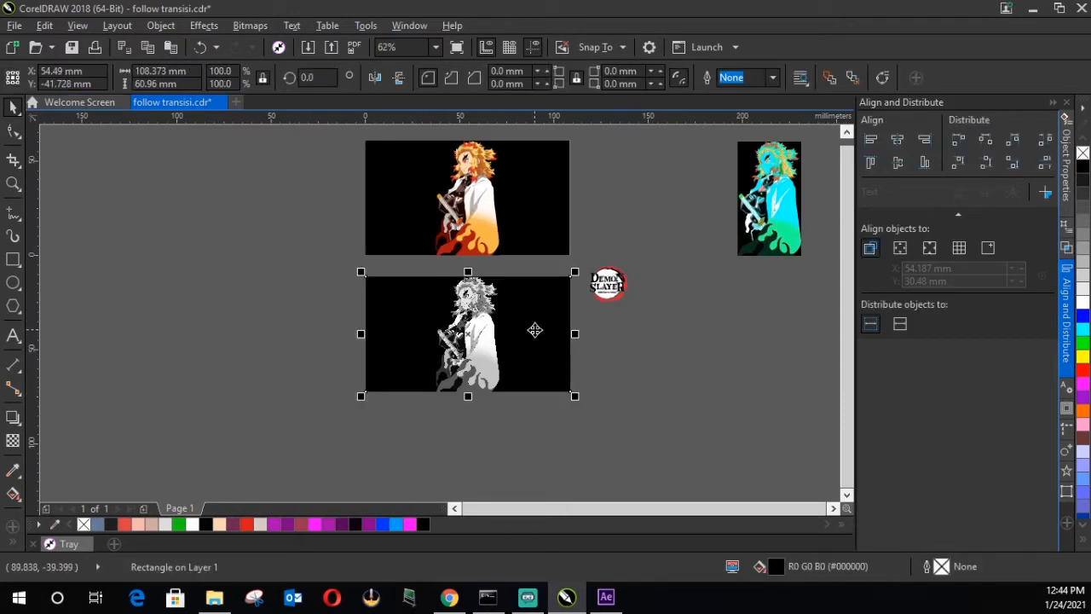
key("shift+Page_Up")
left_click_drag(483, 341, 470, 464)
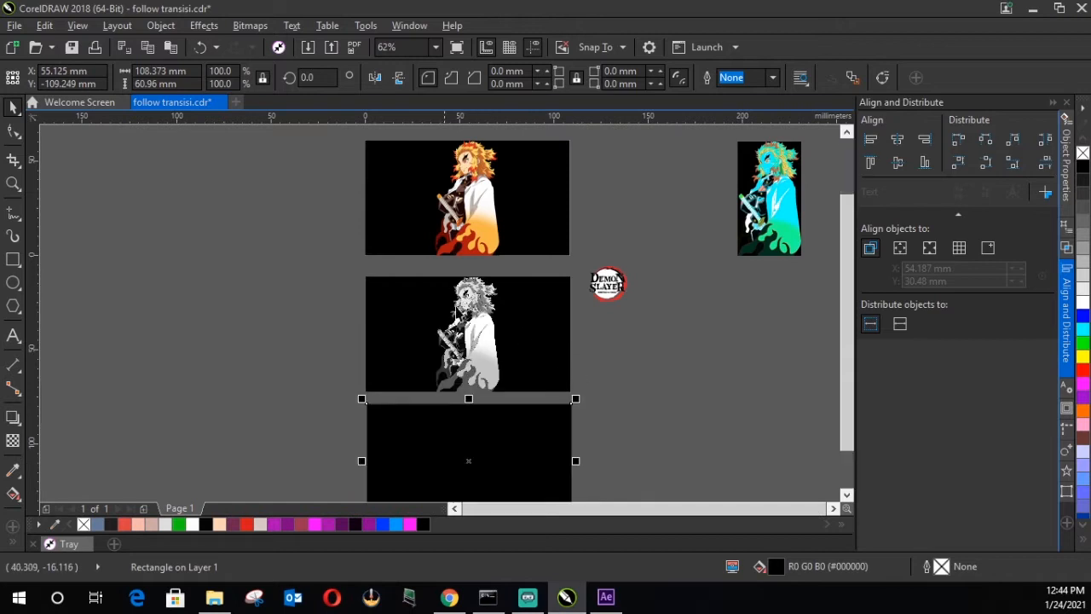
Step: Move the Psychedelic character copy down beside the third black rectangle
scroll(522, 335, "down", 2)
scroll(515, 419, "up", 2)
mouse_move(727, 141)
left_mouse_down()
mouse_move(733, 193)
mouse_move(670, 250)
mouse_move(451, 393)
mouse_move(450, 405)
left_mouse_up()
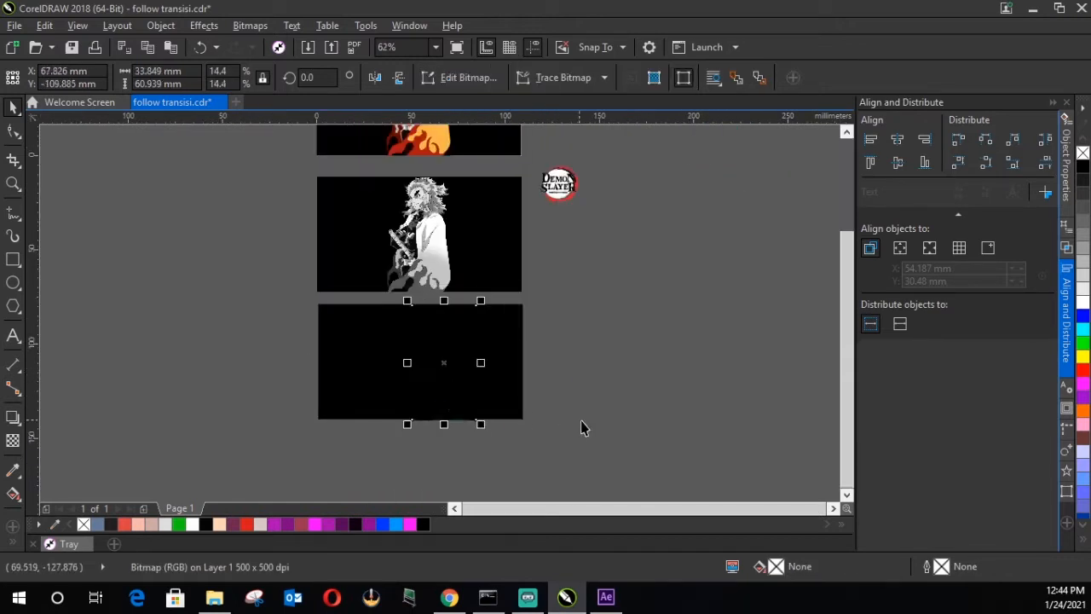
left_click_drag(445, 363, 610, 361)
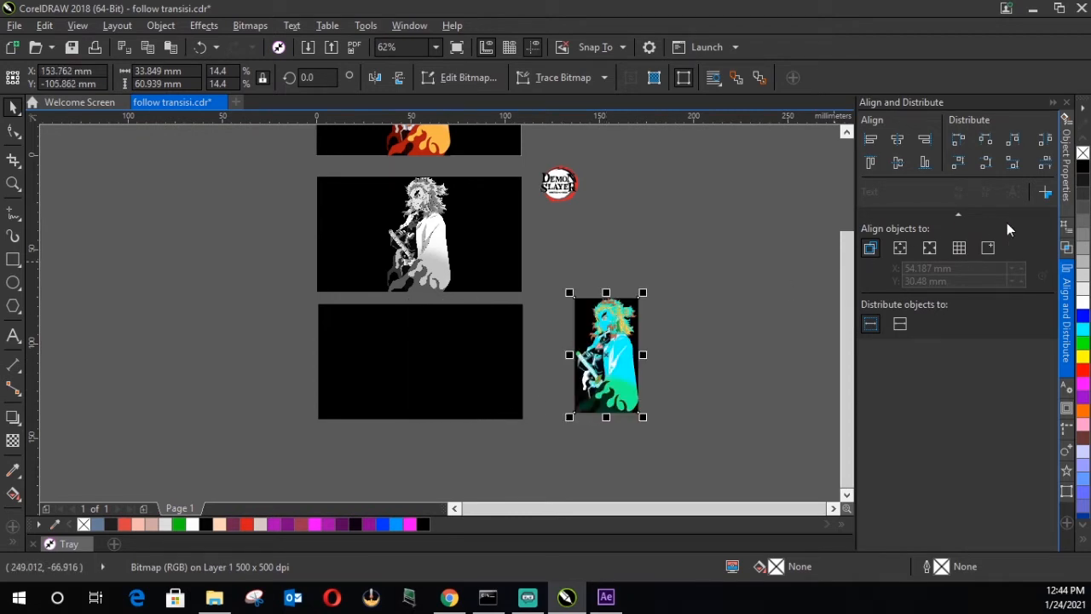
Step: Reorder the Psychedelic bitmap above the newest rectangle in Layer 1 and place it on the third black rectangle
left_click(1065, 228)
left_click_drag(941, 224, 937, 186)
left_click_drag(597, 364, 422, 362)
Step: Centre the Psychedelic character horizontally and vertically on the third black rectangle
left_click_drag(560, 453, 283, 297)
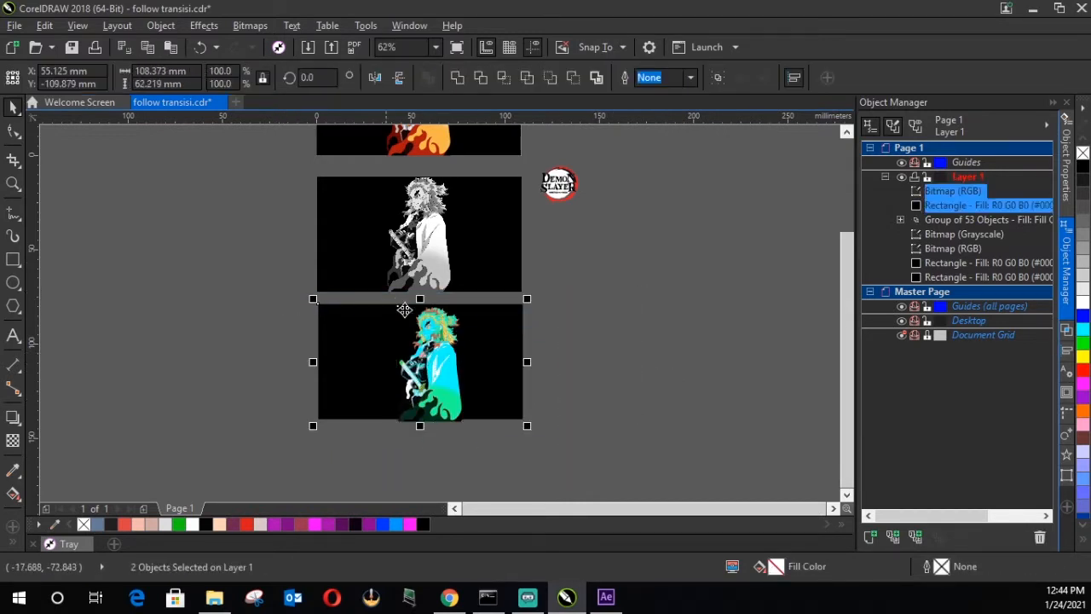
left_click(1067, 352)
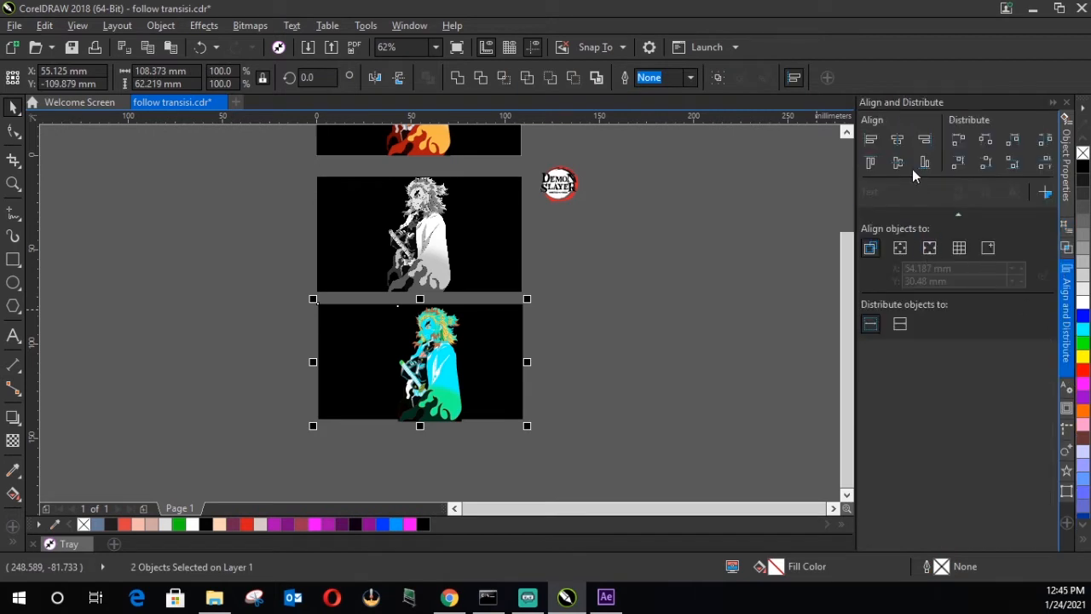
left_click(898, 139)
left_click(480, 438)
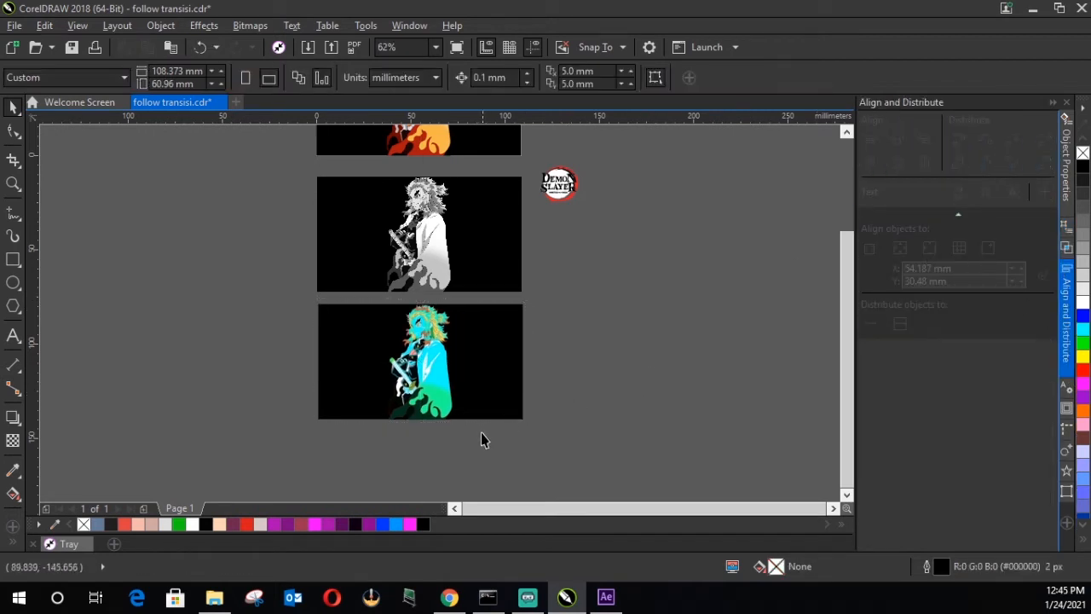
Step: Move the full-colour, grayscale and Psychedelic characters together to the right side of their black rectangles
scroll(481, 433, "down", 1)
left_click(456, 274)
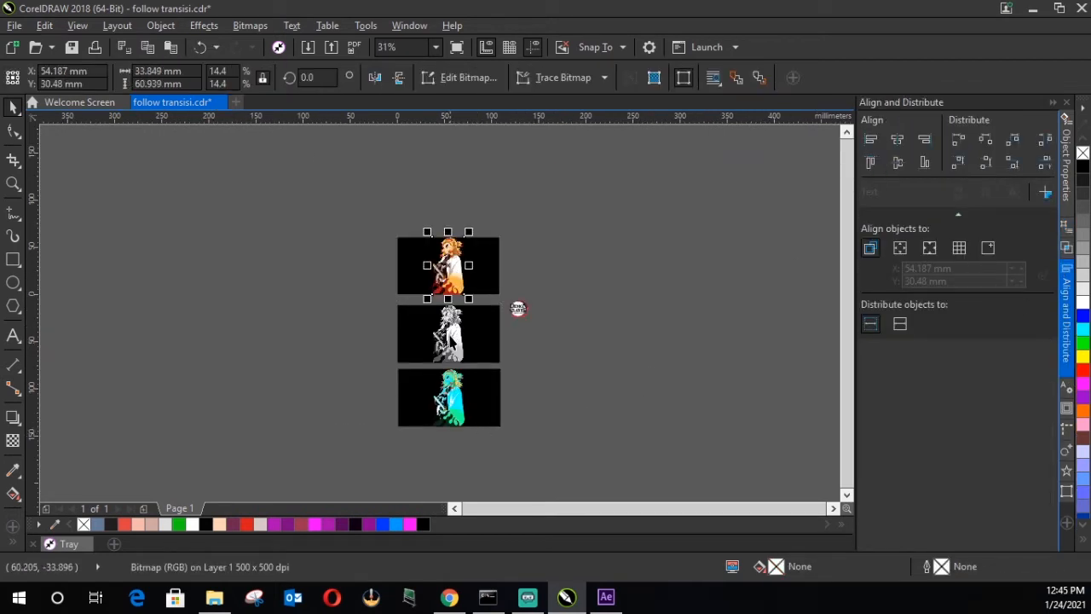
left_click(451, 338)
left_click(450, 281)
left_click(449, 330, "shift")
left_click(454, 399, "shift")
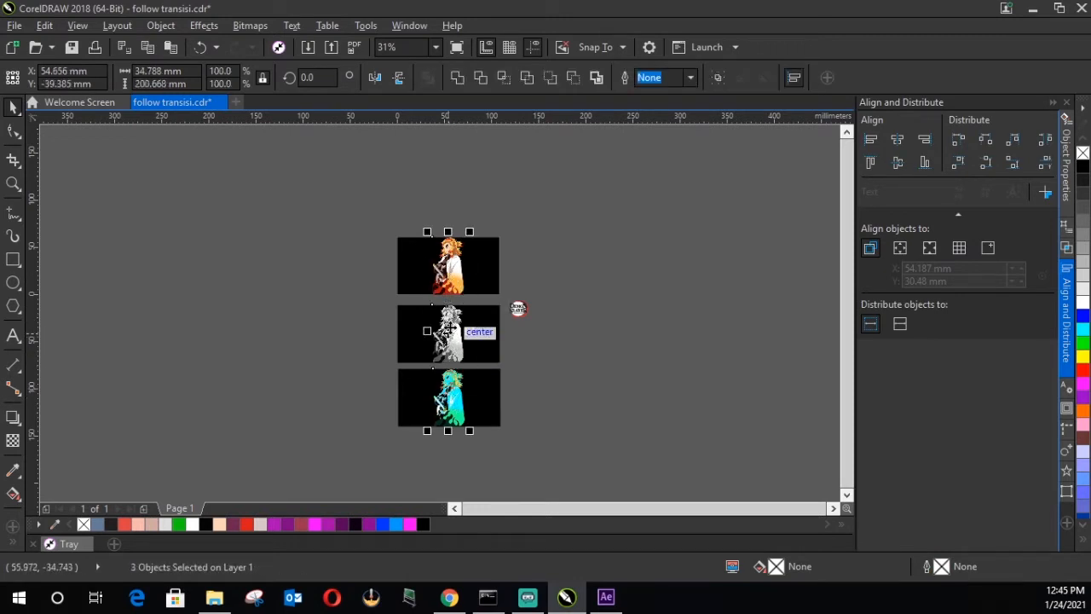
left_click_drag(449, 331, 473, 332)
left_click(592, 379)
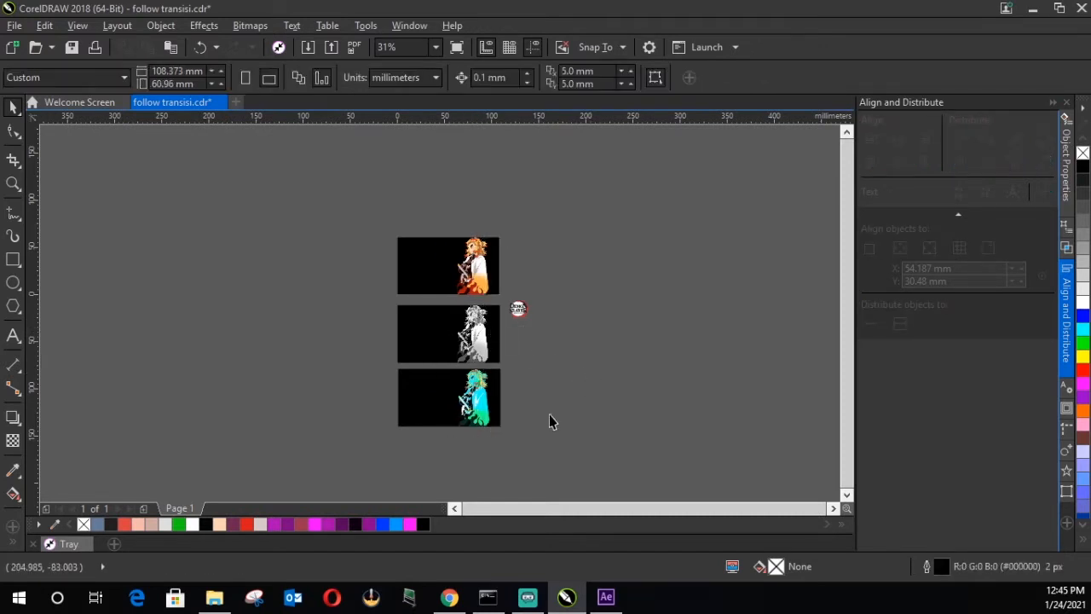
Step: Move the Demon Slayer logo to the empty area left of the black rectangles
scroll(498, 437, "up", 4)
scroll(495, 430, "down", 3)
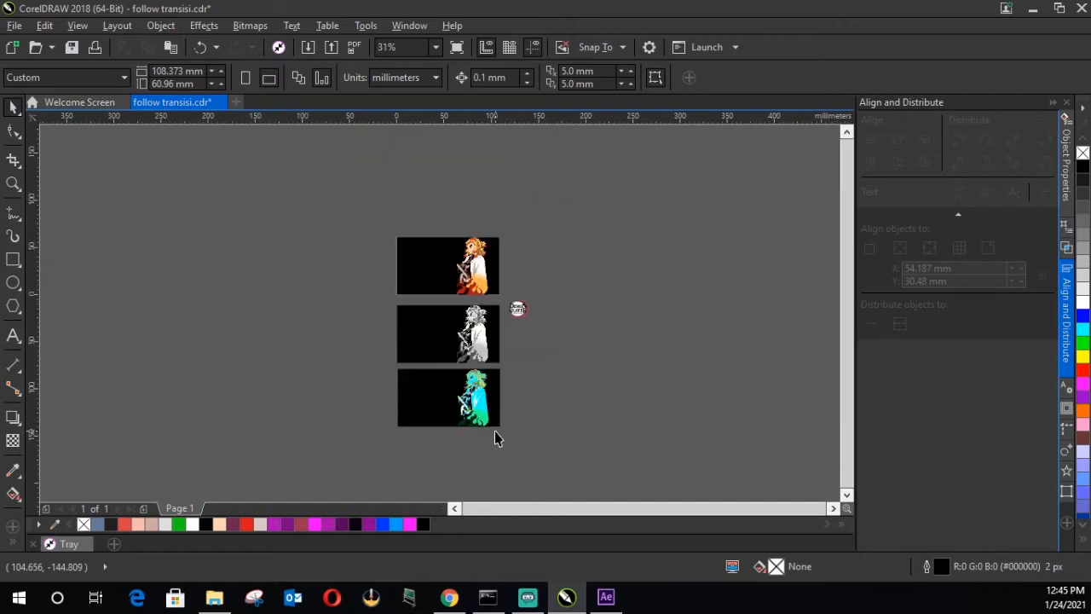
scroll(518, 328, "up", 2)
left_click_drag(517, 294, 315, 238)
left_click(529, 264)
left_click_drag(312, 237, 195, 251)
left_click(511, 289)
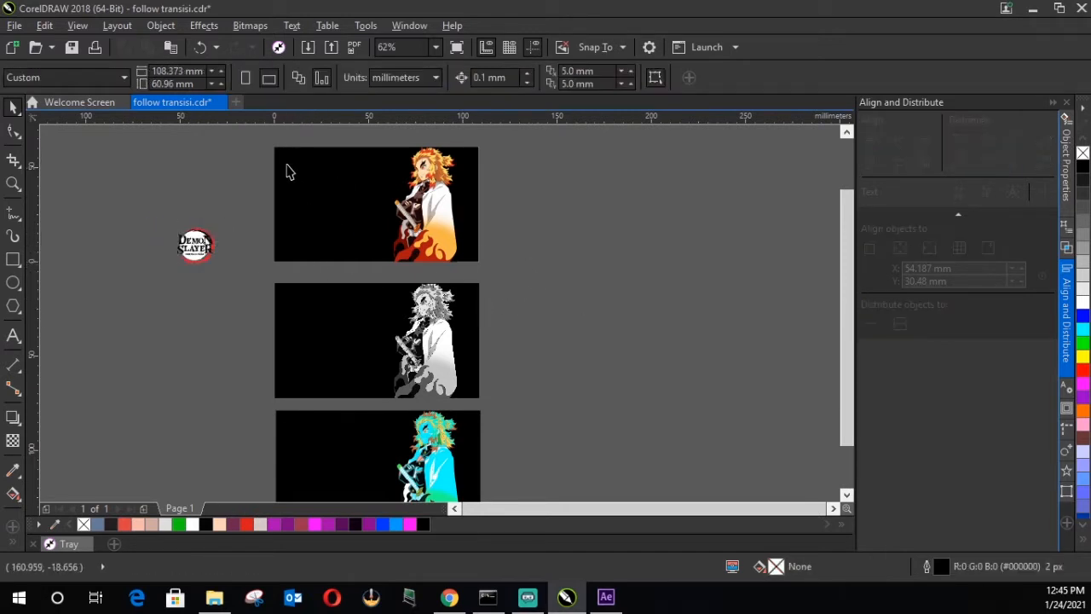
Step: Export only the full-colour character and its black rectangle as the PNG file "transisi 1" in the Videos folder
left_click_drag(262, 140, 496, 277)
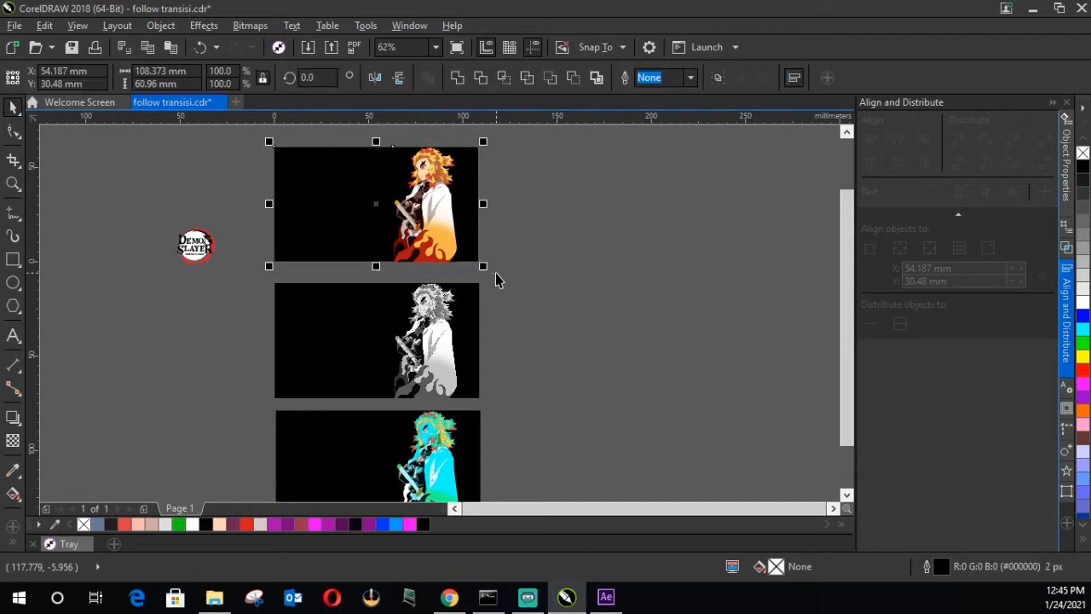
left_click(21, 29)
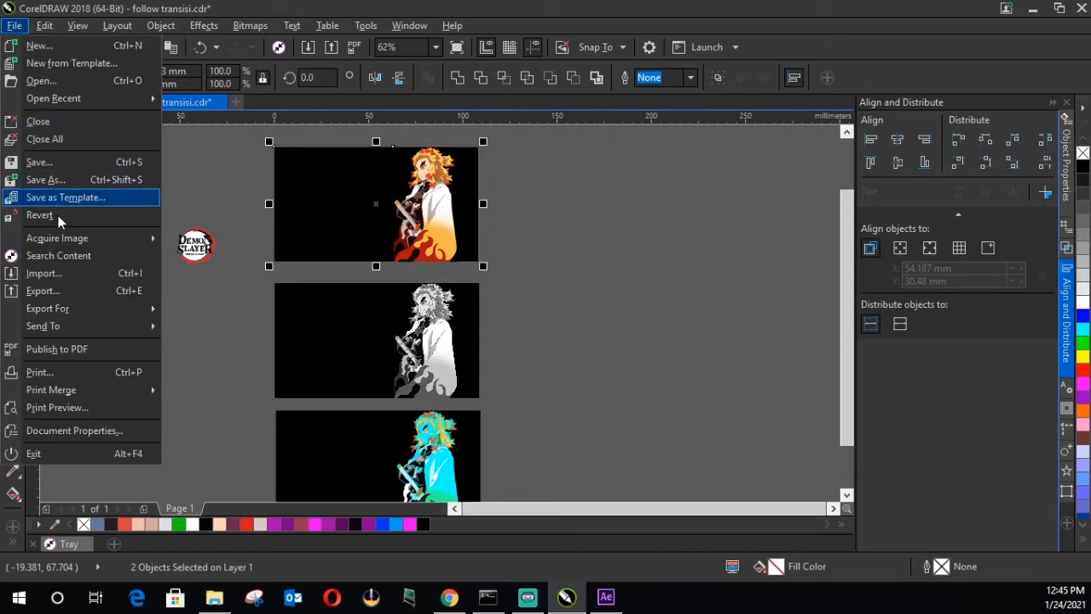
left_click(62, 291)
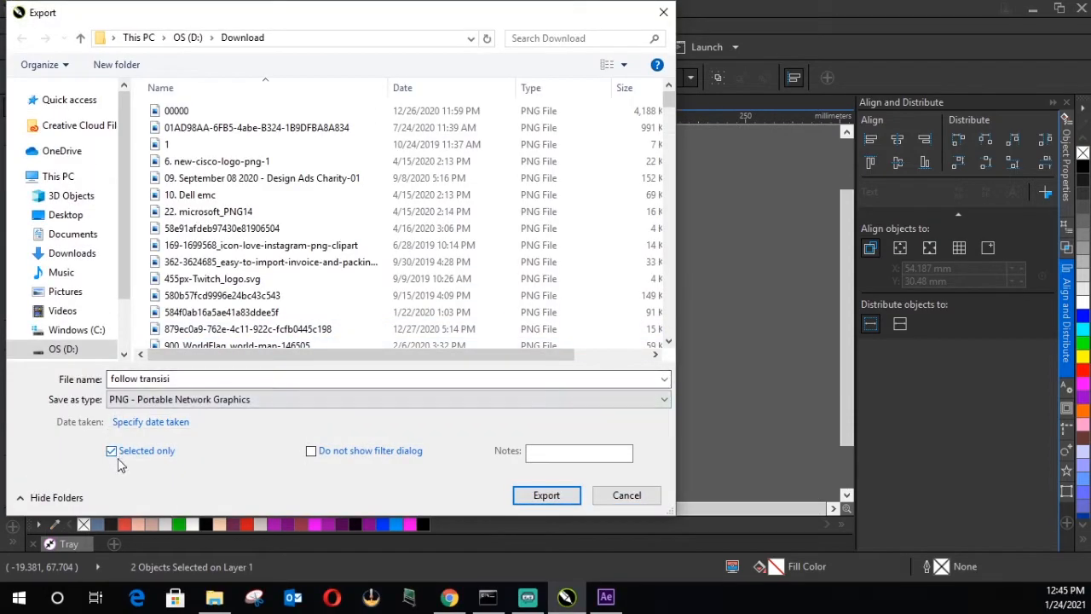
left_click(213, 378)
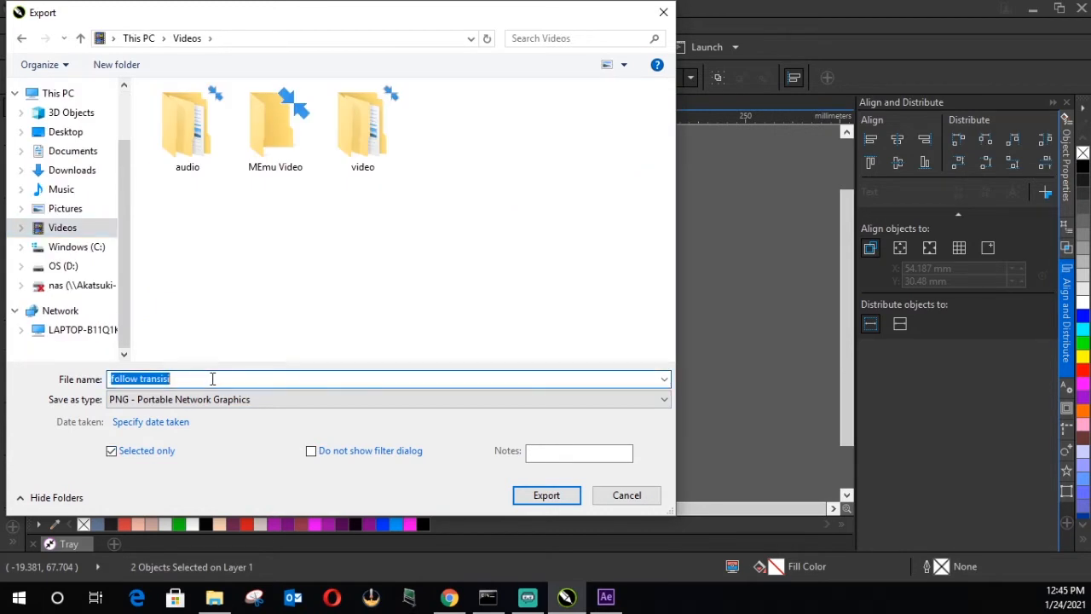
type("t")
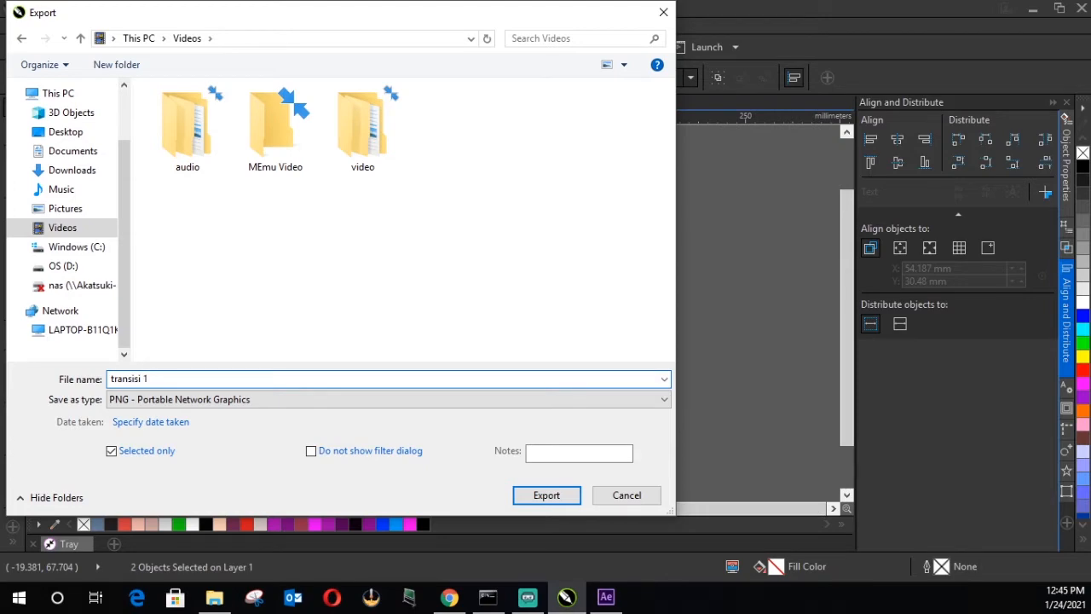
key("Return")
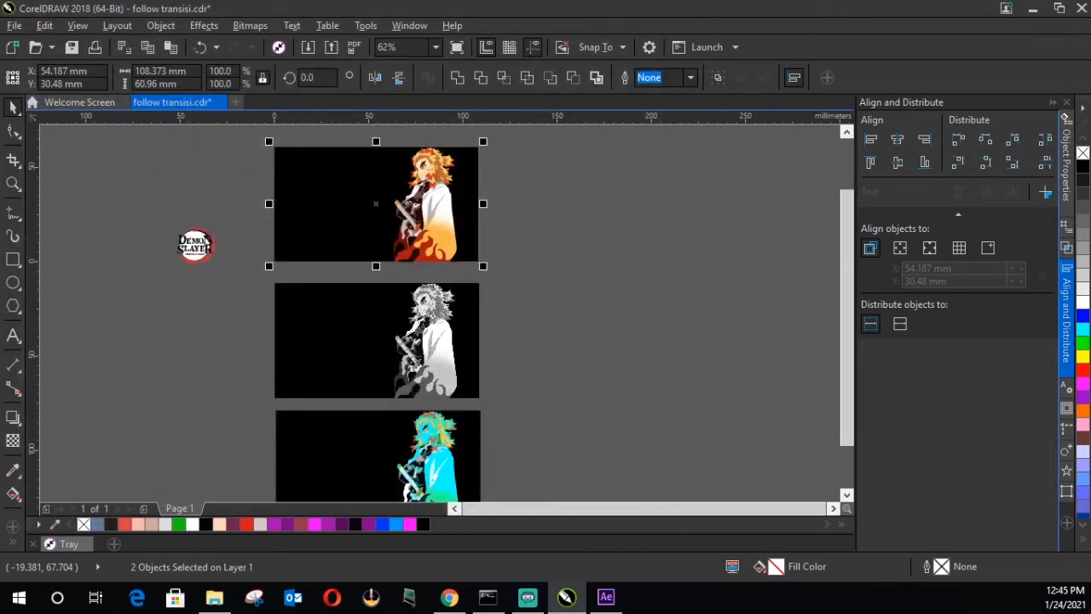
left_click(787, 445)
Step: Export only the grayscale character and its black rectangle as the PNG file "transisi 2" in the Videos folder
left_click_drag(513, 407, 260, 273)
left_click(15, 25)
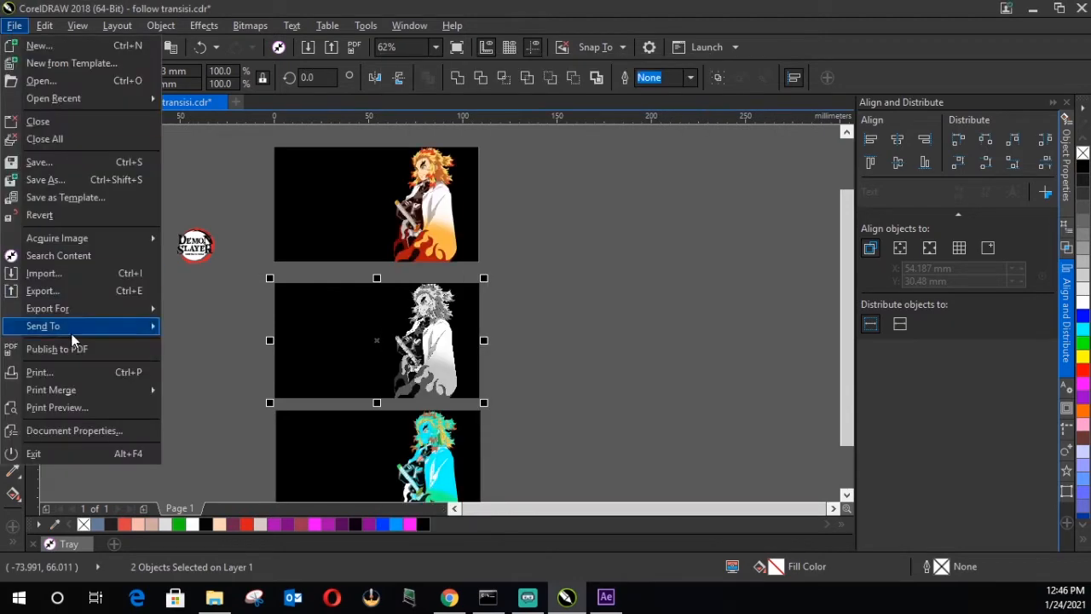
left_click(43, 290)
left_click(174, 378)
key("BackSpace")
type("2")
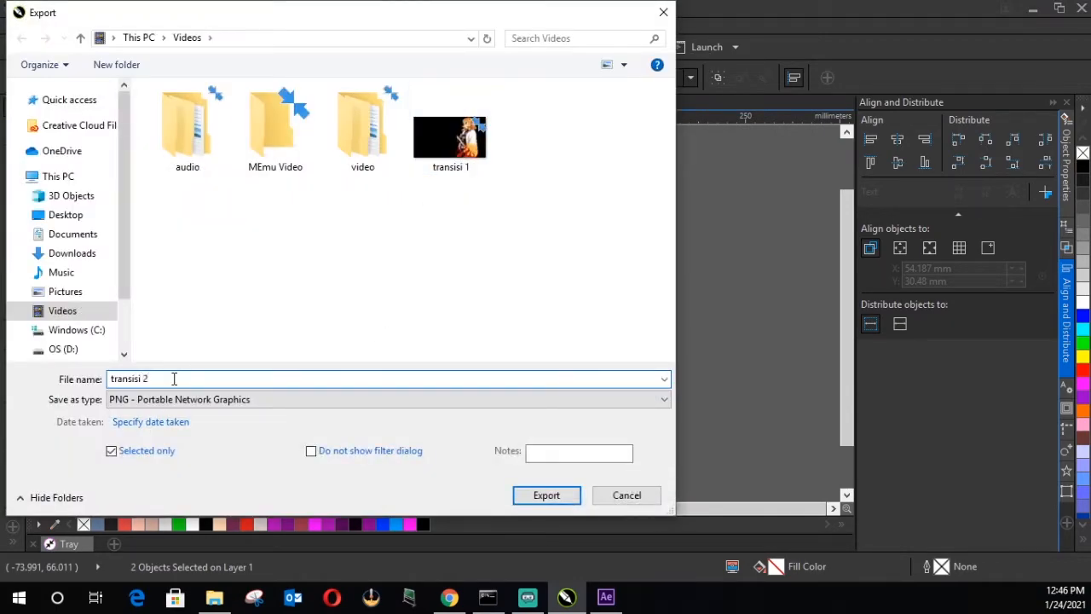
key("Return")
left_click(785, 443)
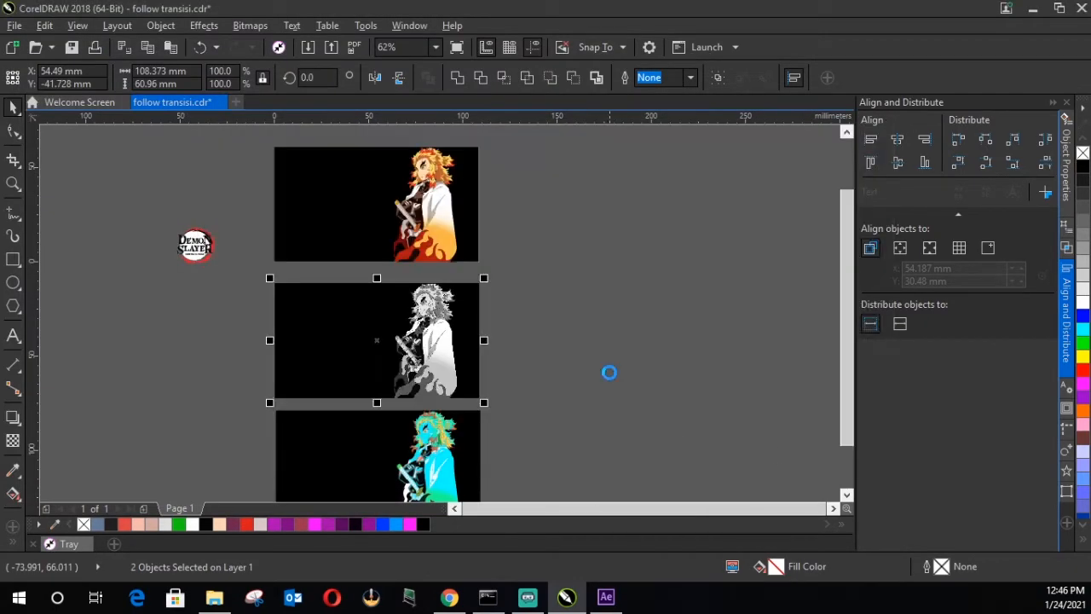
Step: Export only the Psychedelic character and its black rectangle as the PNG file "transisi 3" in the Videos folder
scroll(652, 424, "down", 3)
left_click_drag(540, 443, 258, 304)
left_click(14, 25)
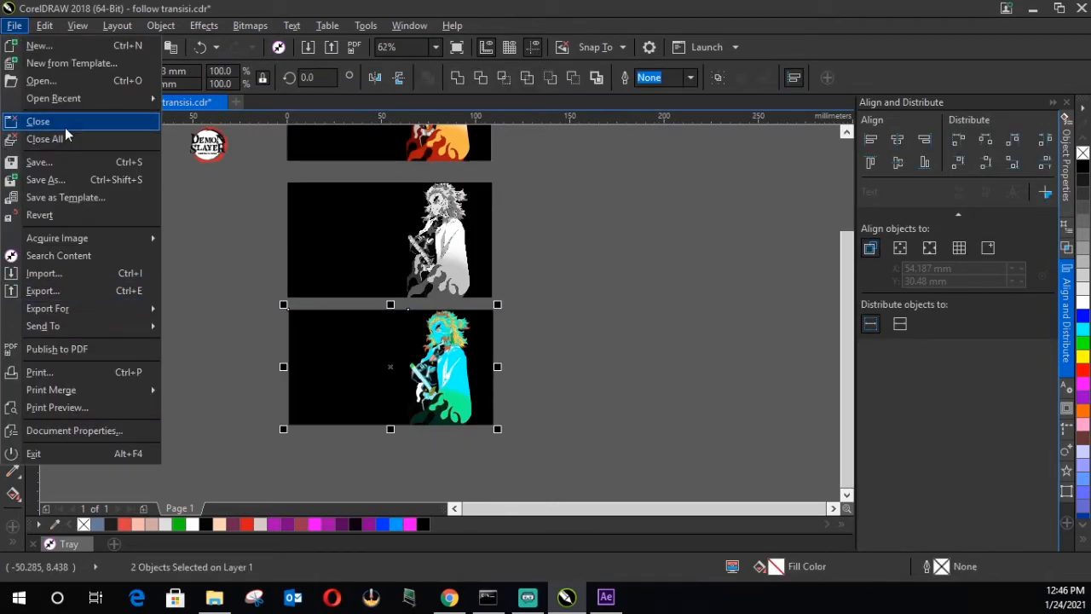
left_click(43, 291)
left_click(162, 380)
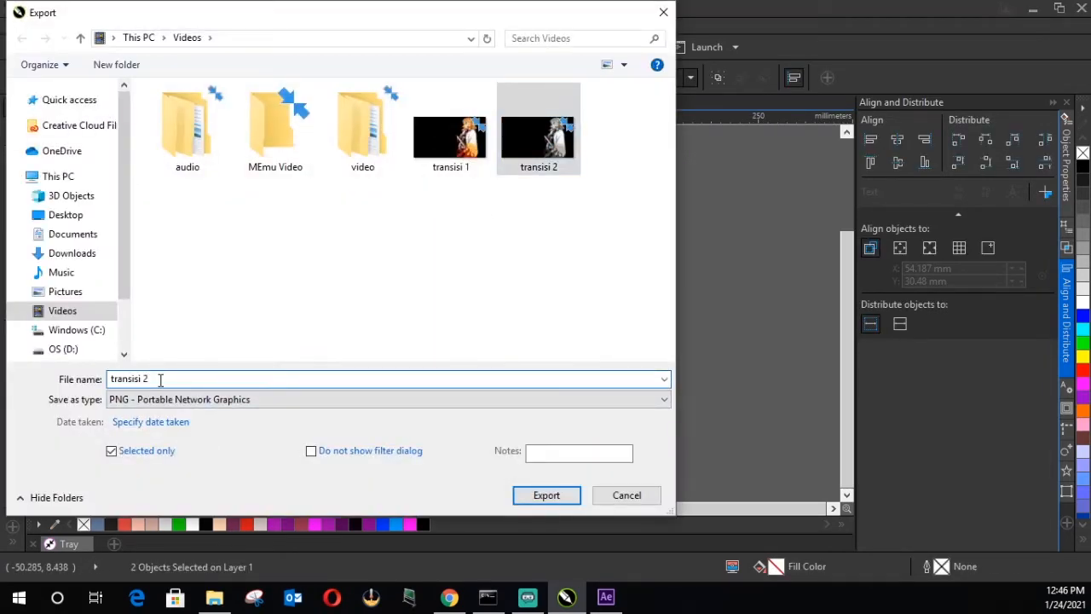
key("BackSpace")
type("3")
key("Return")
left_click(754, 443)
left_click(752, 450)
Step: Export only the Demon Slayer logo as the PNG file "follow logo" in the Videos folder
left_click(207, 145)
left_click(14, 25)
left_click(43, 290)
left_click(240, 379)
key("BackSpace")
key("BackSpace")
key("BackSpace")
key("BackSpace")
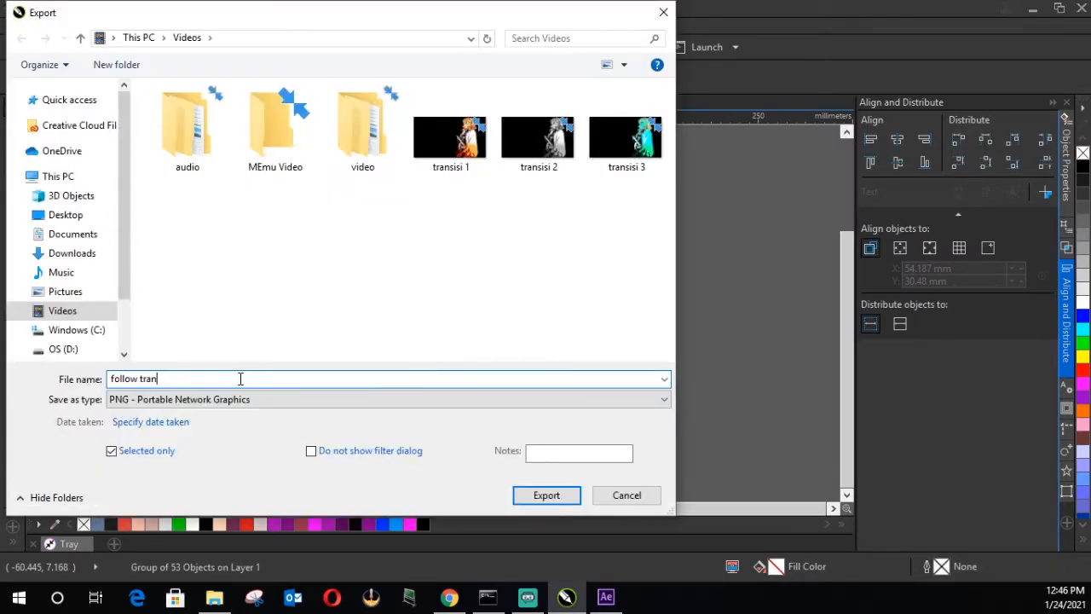
key("Return")
left_click(779, 443)
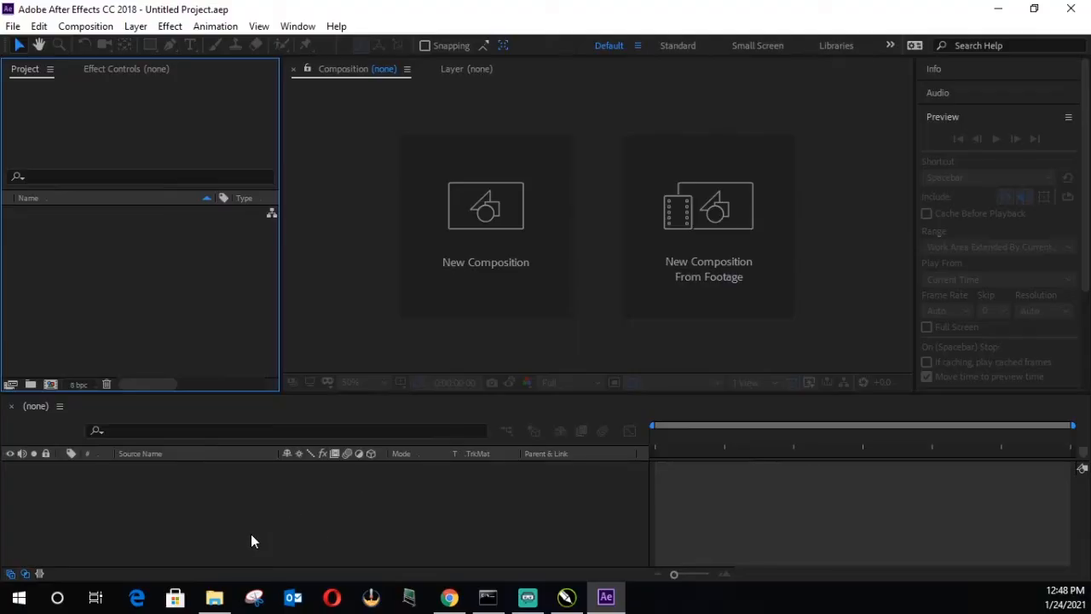
Step: Switch to After Effects and create a 1280 x 720 composition with the HDV/HDTV 720 29.97 preset, Quarter resolution and duration 0:00:46:00
left_click(251, 535)
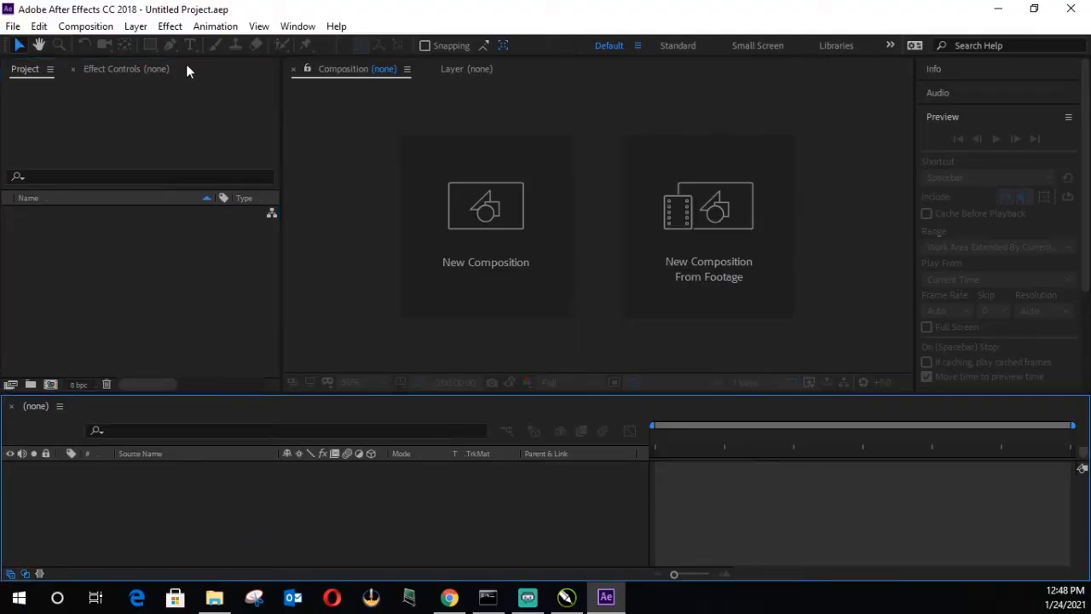
left_click(86, 27)
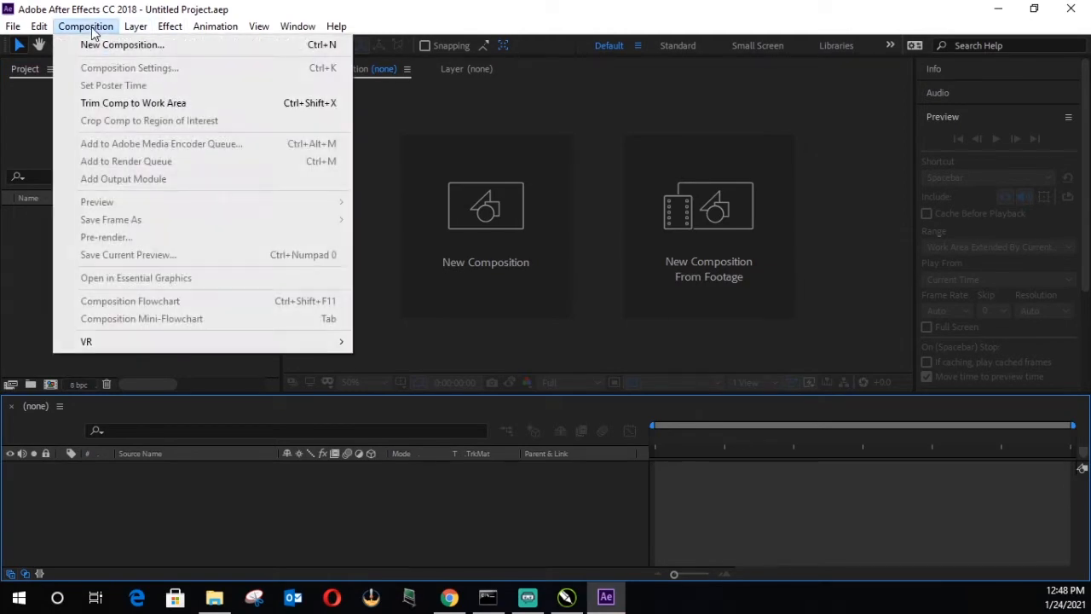
left_click(242, 45)
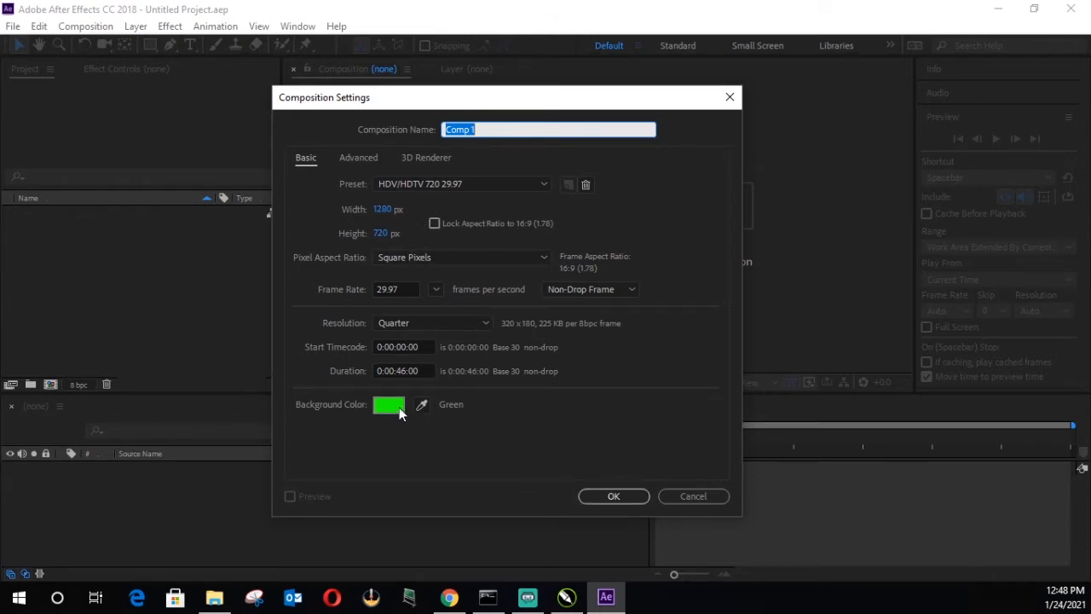
left_click(611, 496)
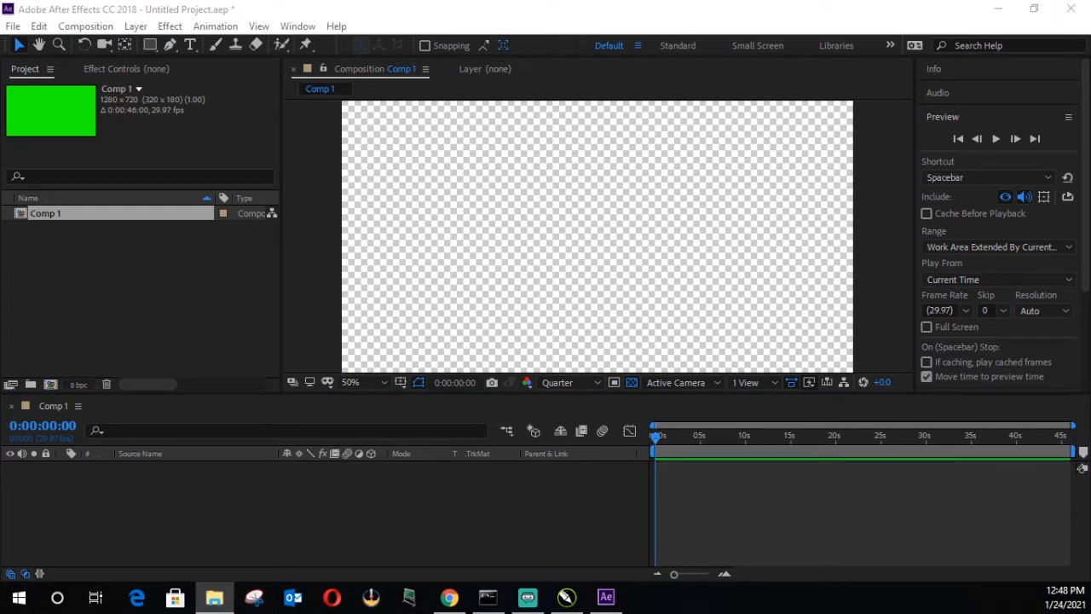
Step: Import follow logo.png, transisi 1.png, transisi 2.png, transisi 3.png and the sound file Transisi Kiri.mp3 into the project
left_click_drag(988, 582, 122, 315)
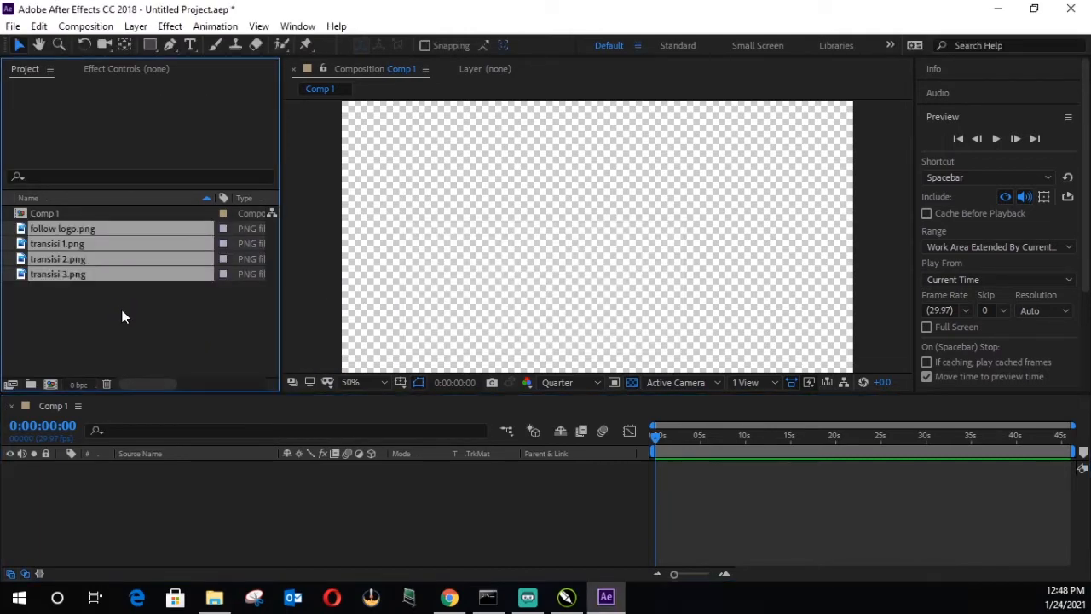
left_click(121, 311)
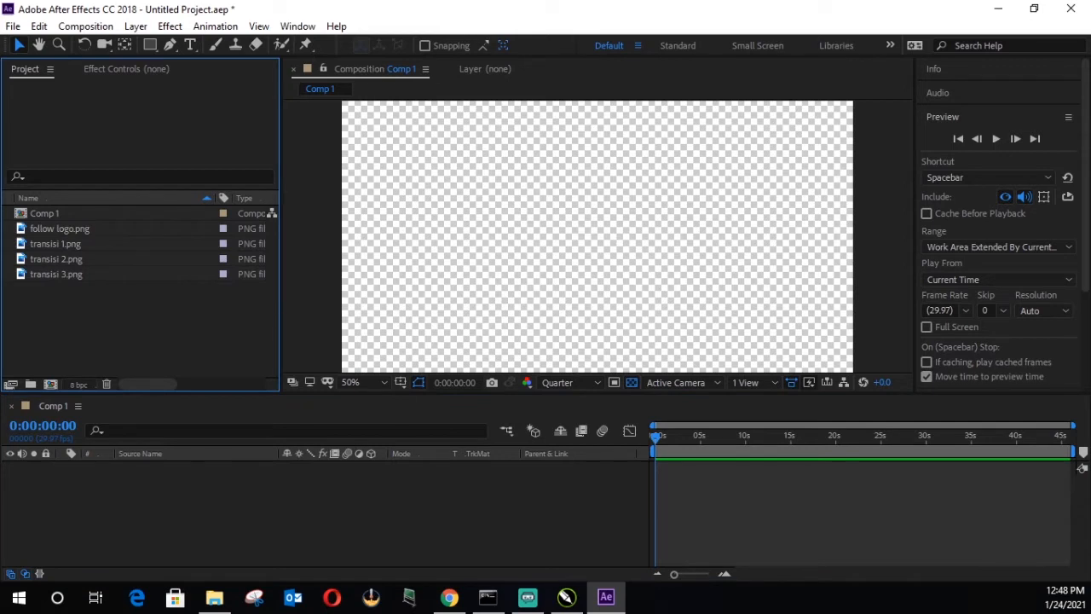
left_click(214, 598)
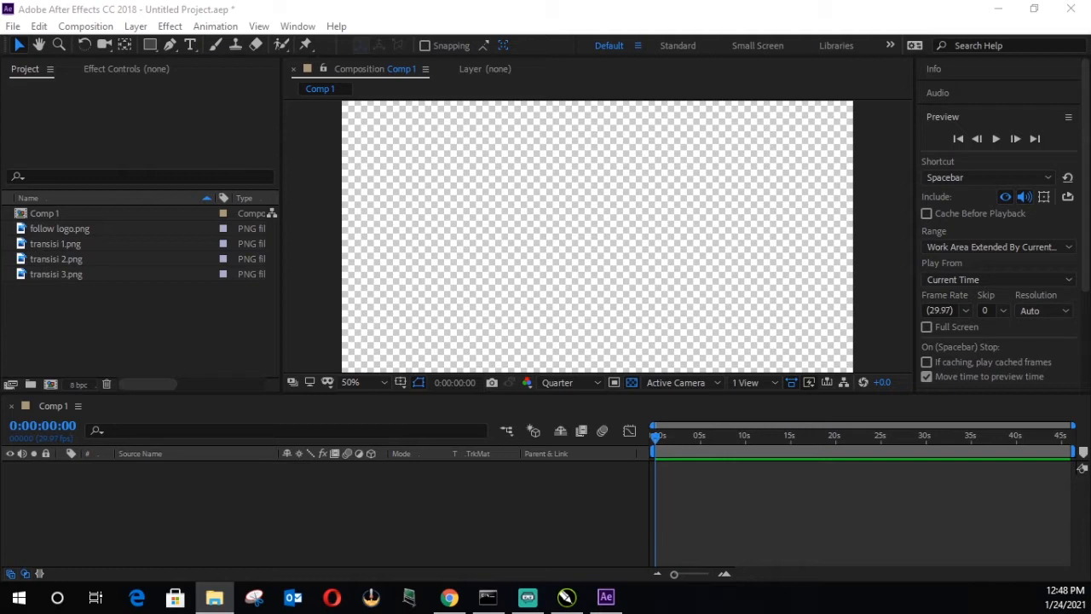
left_click_drag(1090, 613, 97, 325)
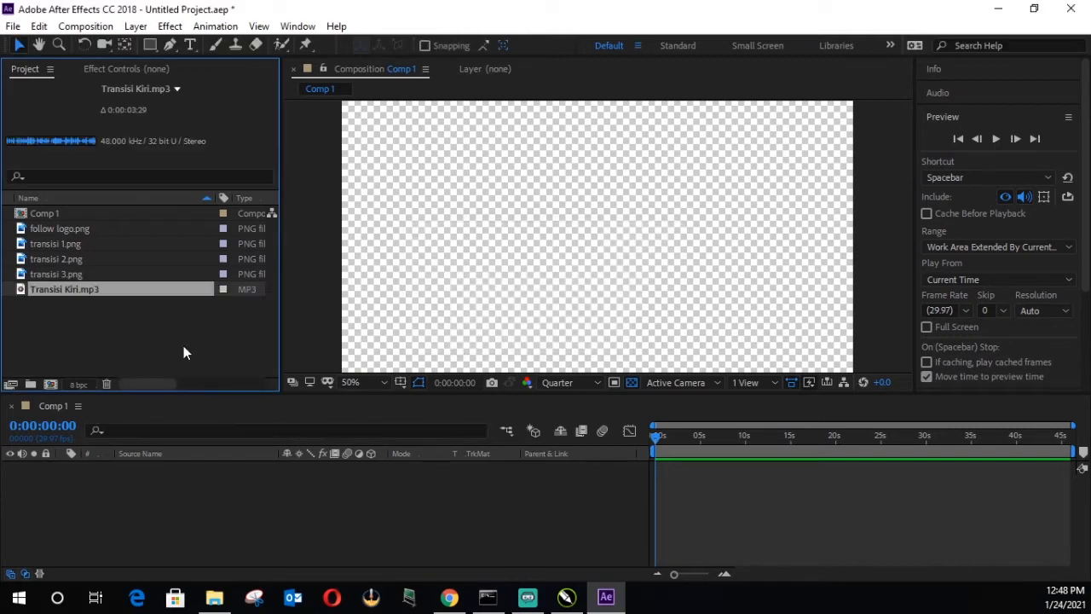
Step: Preview the imported logo and character images and add transisi 2.png as a layer in Comp 1
left_click(352, 519)
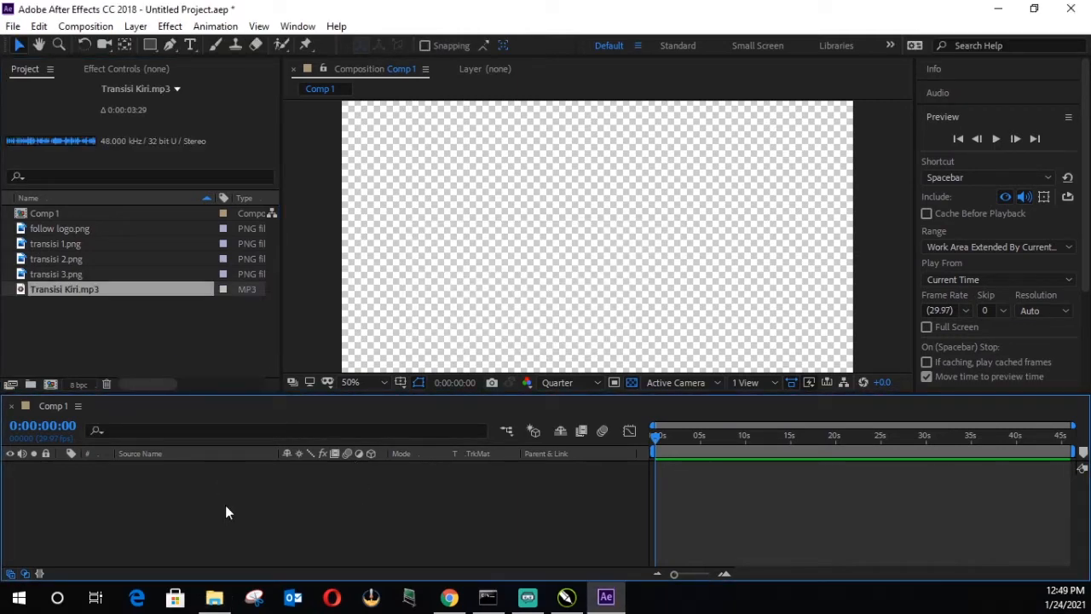
left_click(99, 230)
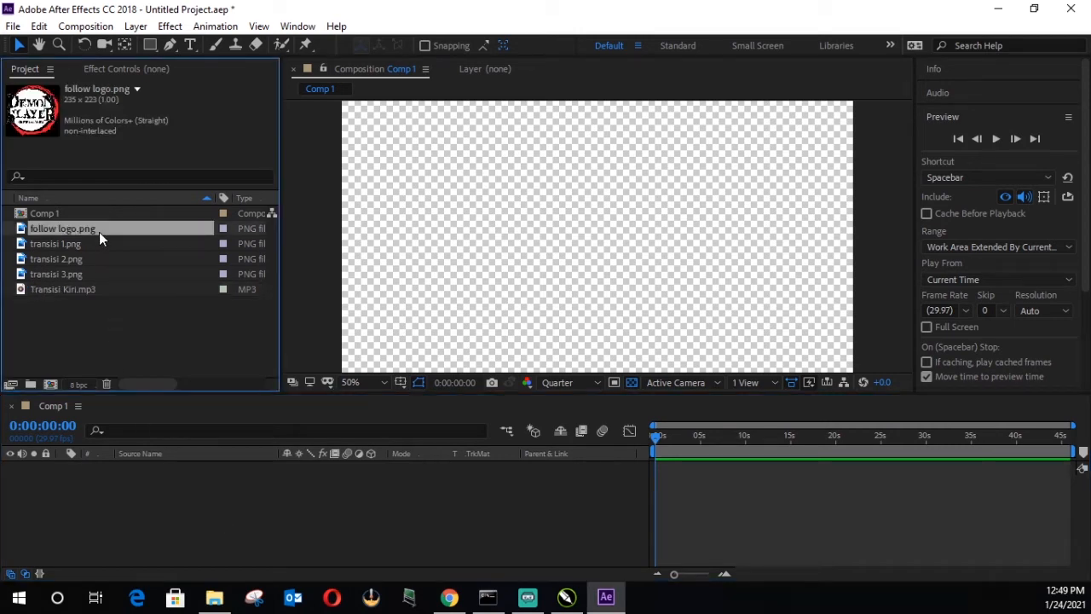
left_click(97, 242)
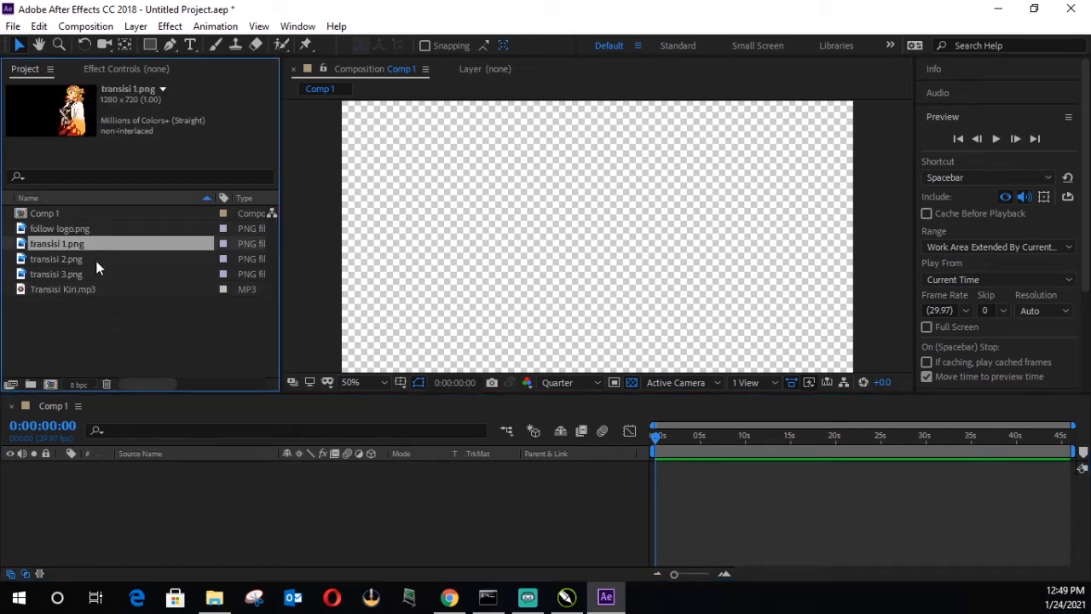
left_click(96, 259)
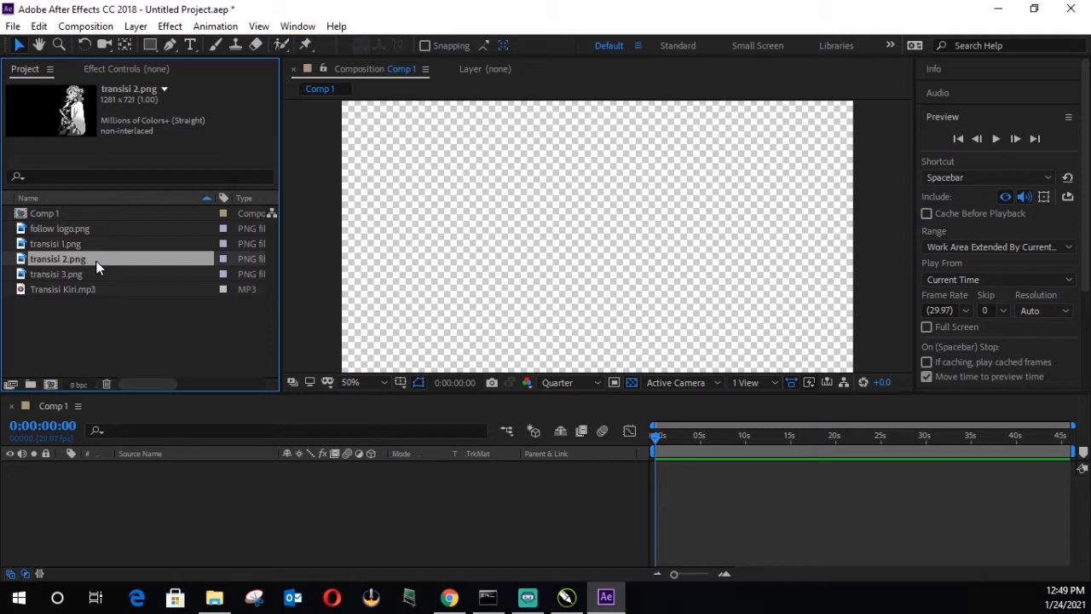
left_click(94, 274)
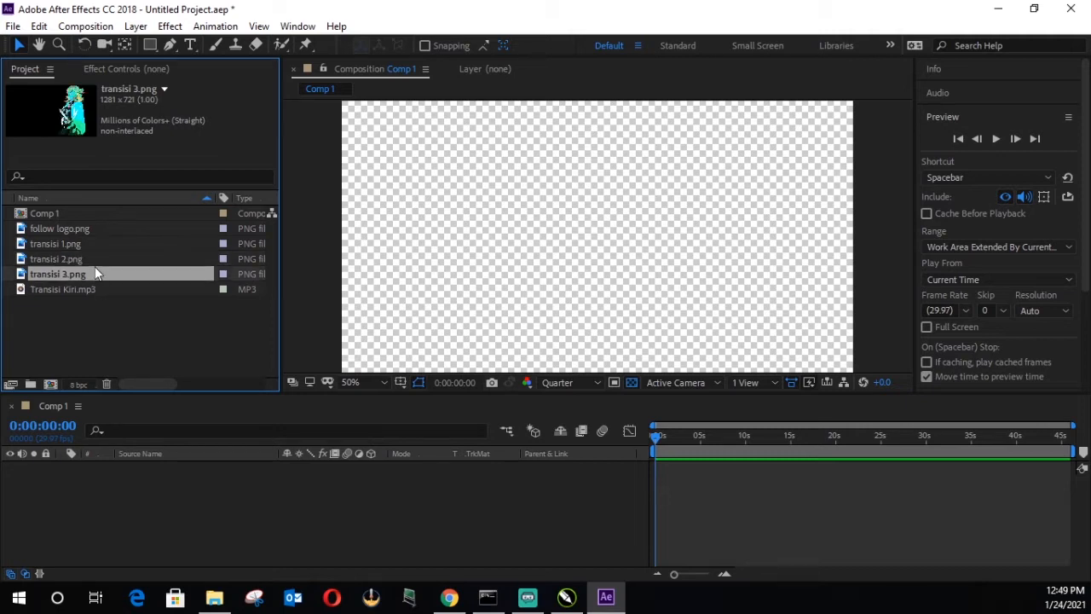
left_click(96, 259)
left_click_drag(98, 260, 176, 489)
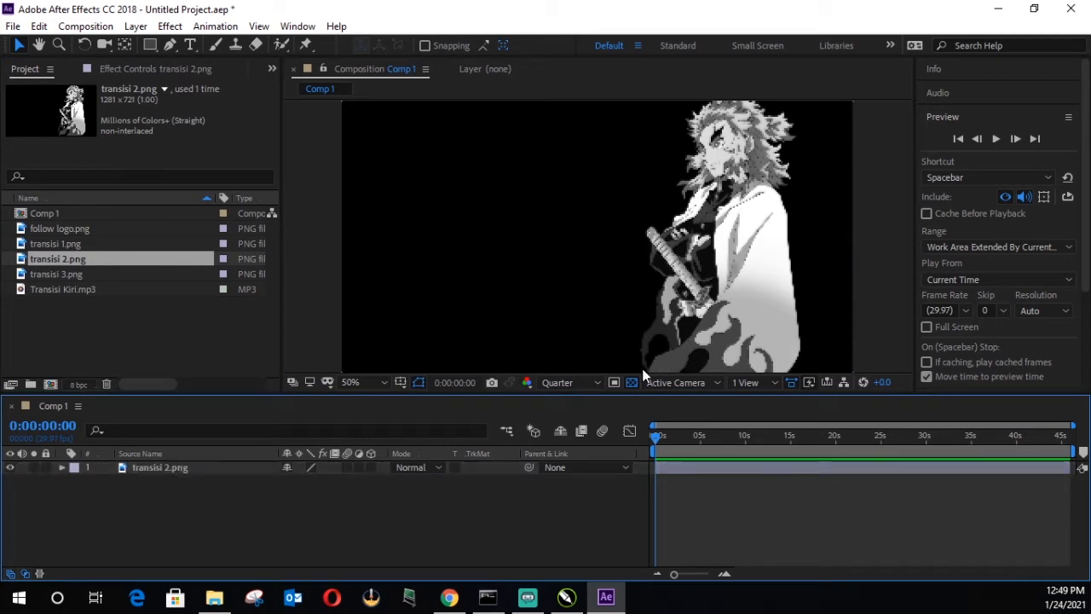
Step: Set the composition preview resolution to Full and shift the transisi 2.png image down and right within the frame
left_click(598, 383)
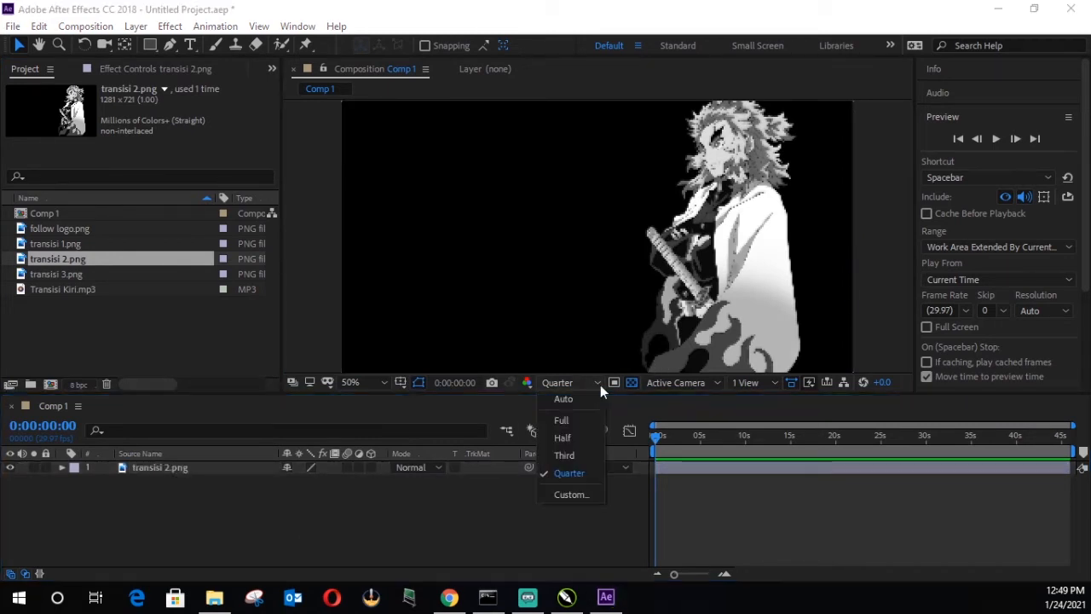
left_click(560, 420)
left_click(461, 517)
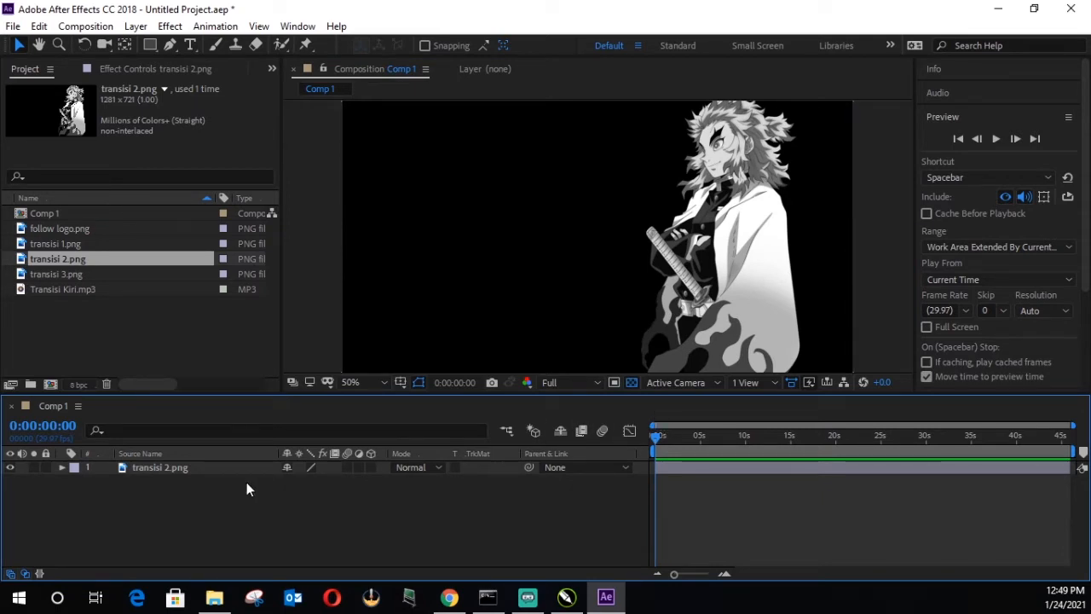
left_click_drag(600, 238, 663, 263)
left_click_drag(680, 313, 653, 308)
left_click(312, 536)
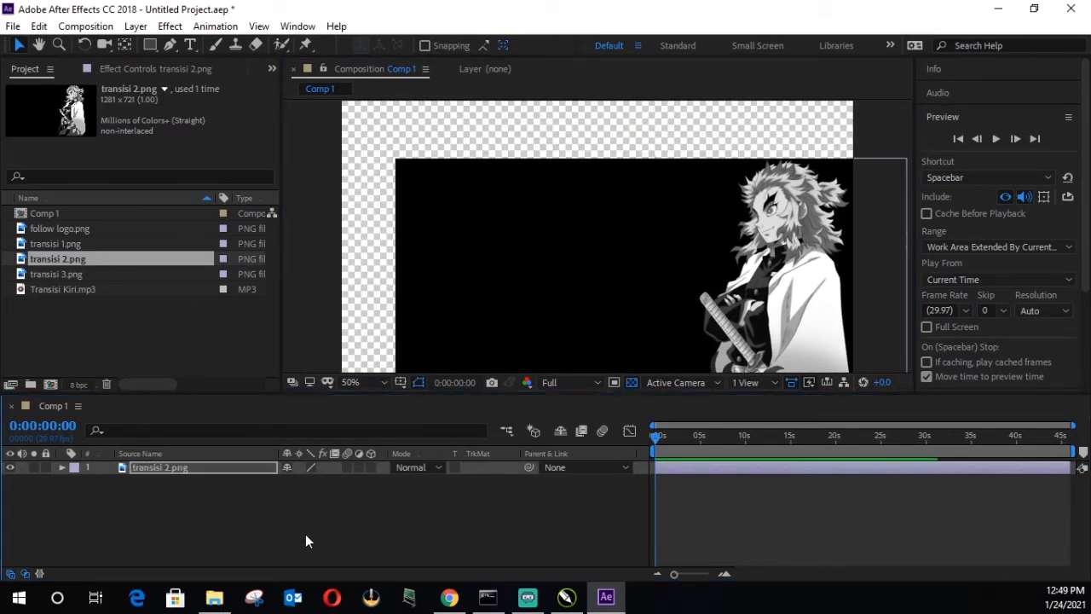
Step: Create a 1280 x 720 px solid layer in Comp 1 with its colour sampled as black
left_click(141, 27)
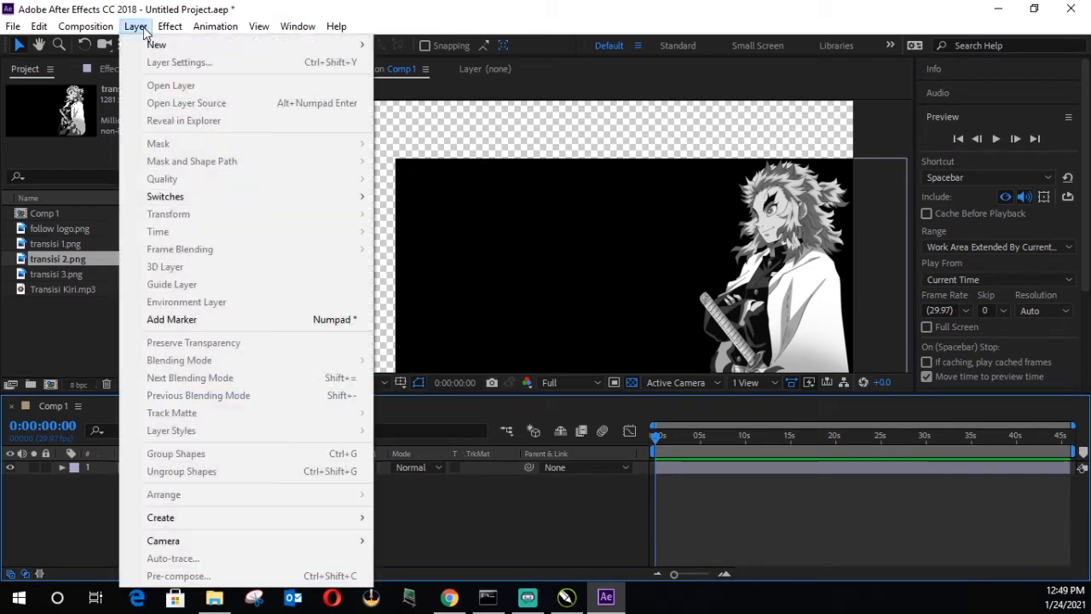
mouse_move(153, 44)
left_click(459, 61)
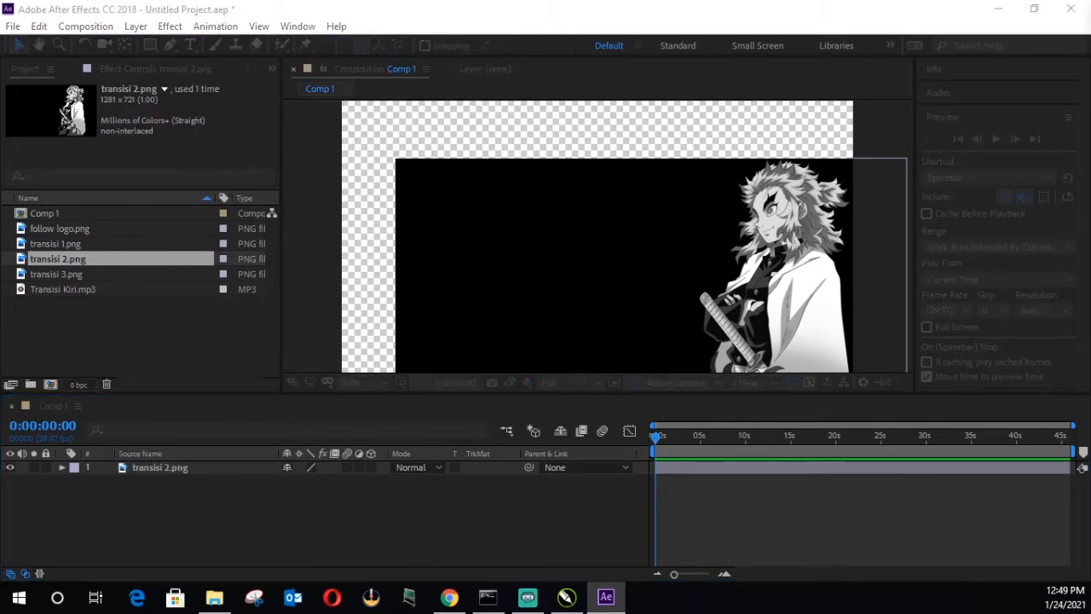
left_click(359, 387)
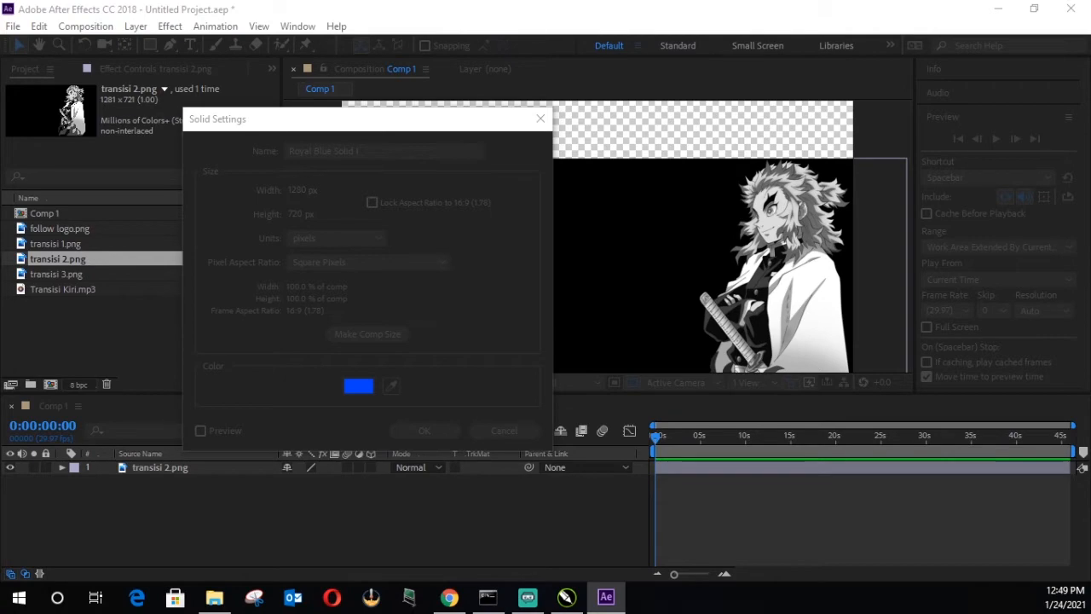
left_click(392, 385)
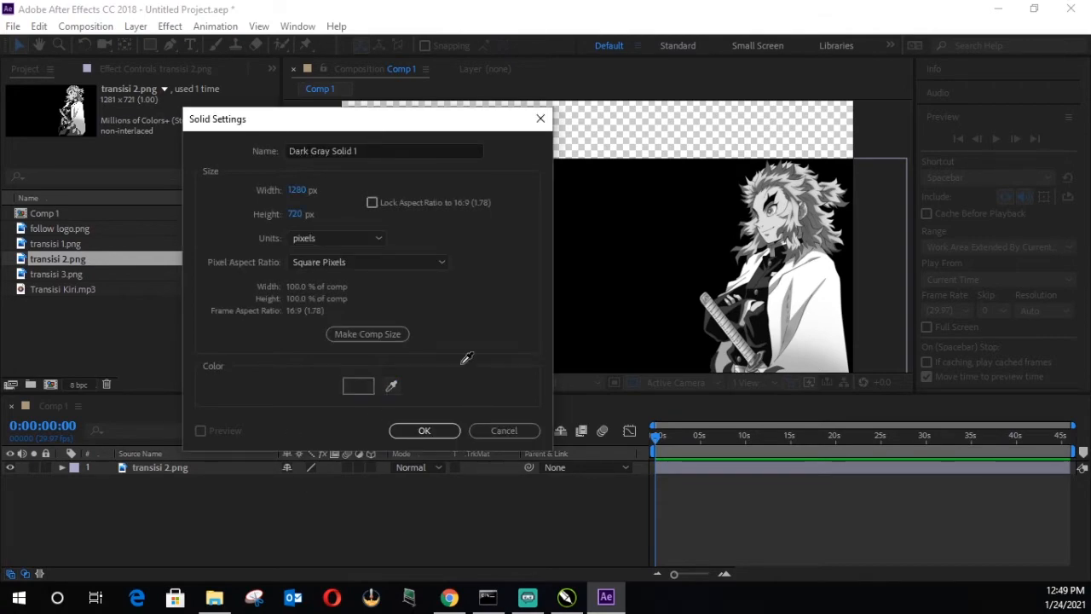
left_click(425, 431)
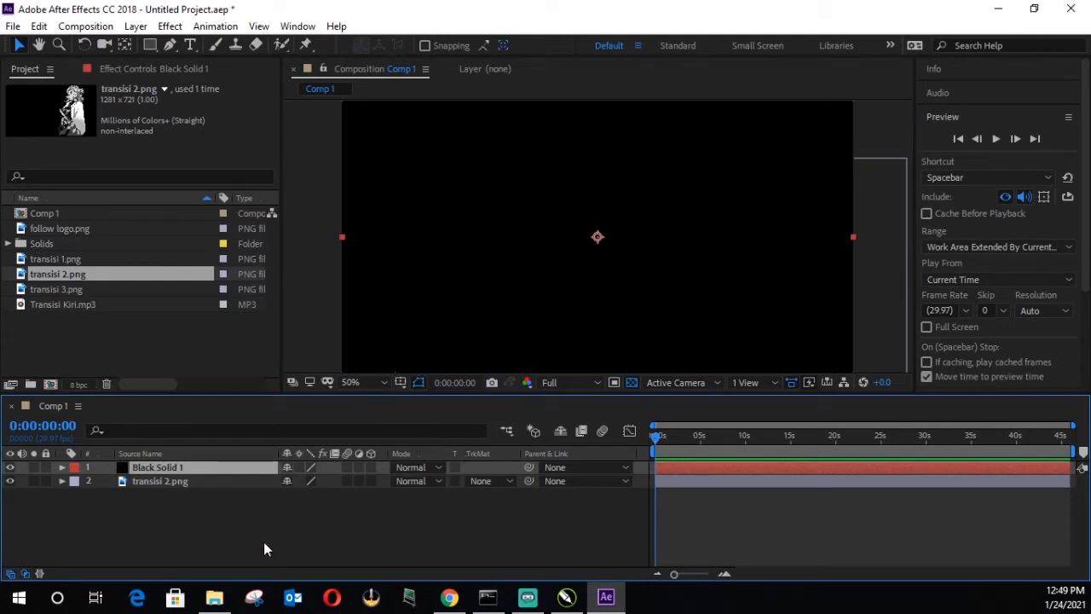
Step: Place Black Solid 1 beneath the transisi 2.png layer as the background and lock it
left_click(266, 541)
left_click(174, 467)
left_click_drag(170, 468, 169, 500)
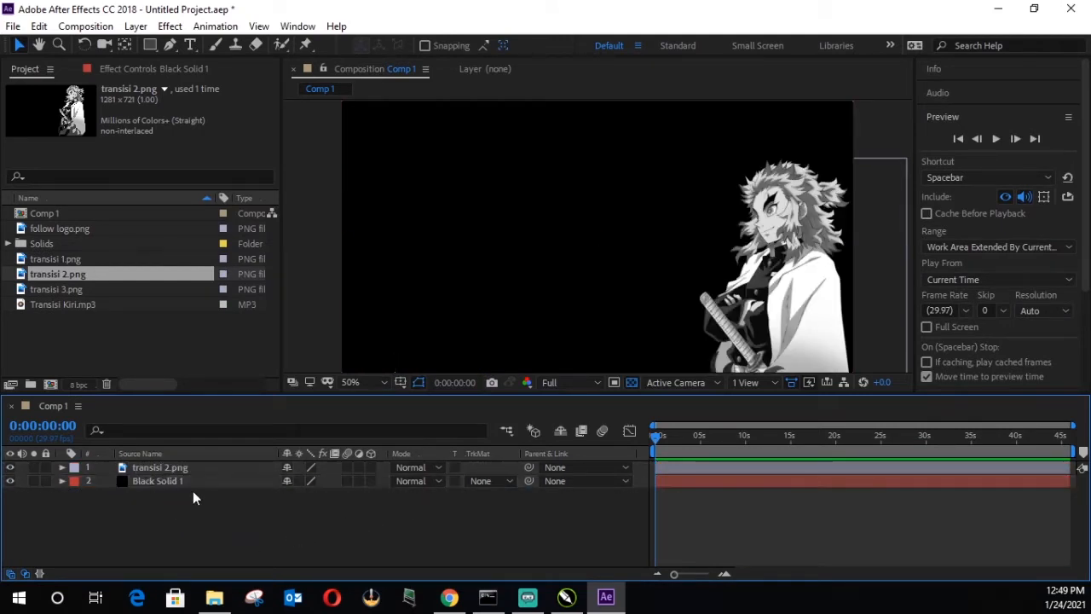
left_click(179, 482)
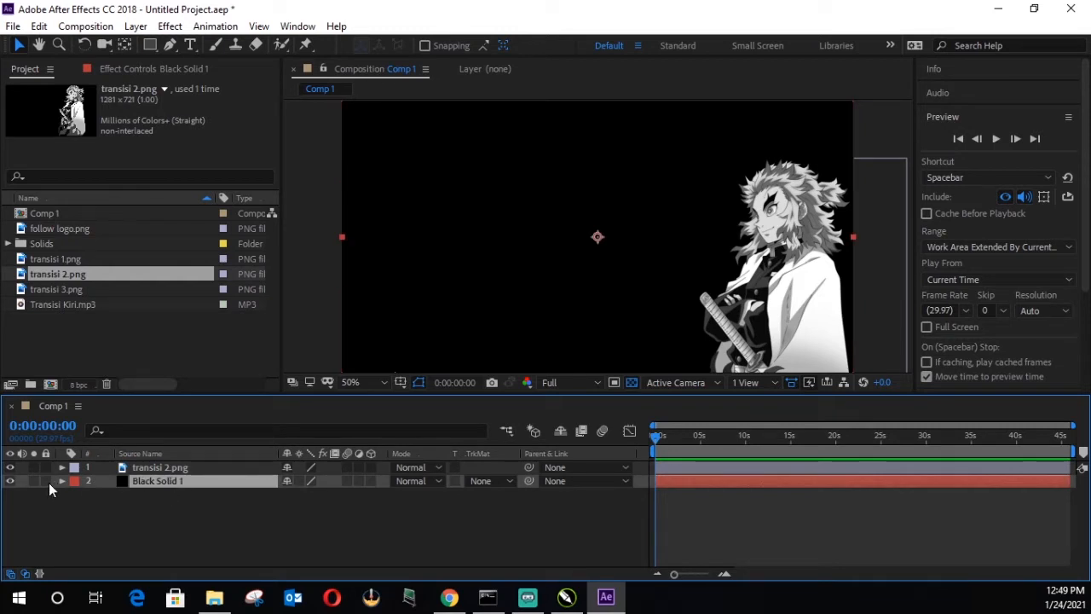
left_click(47, 482)
Step: Move the transisi 2.png character up and left in the frame and set the layer's Scale to 150%
left_click(191, 467)
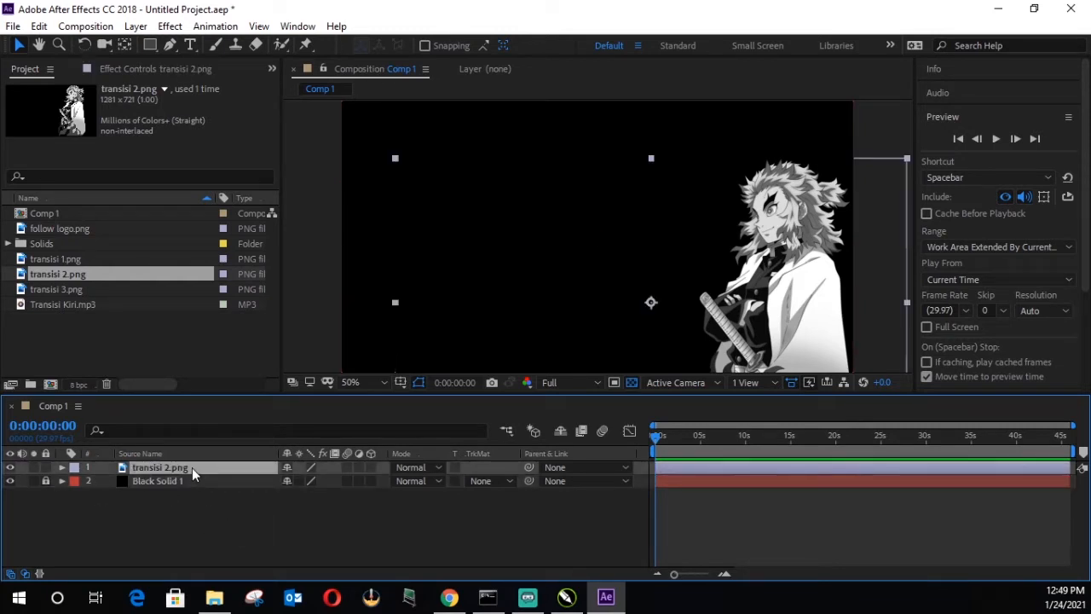
left_click_drag(713, 272, 683, 235)
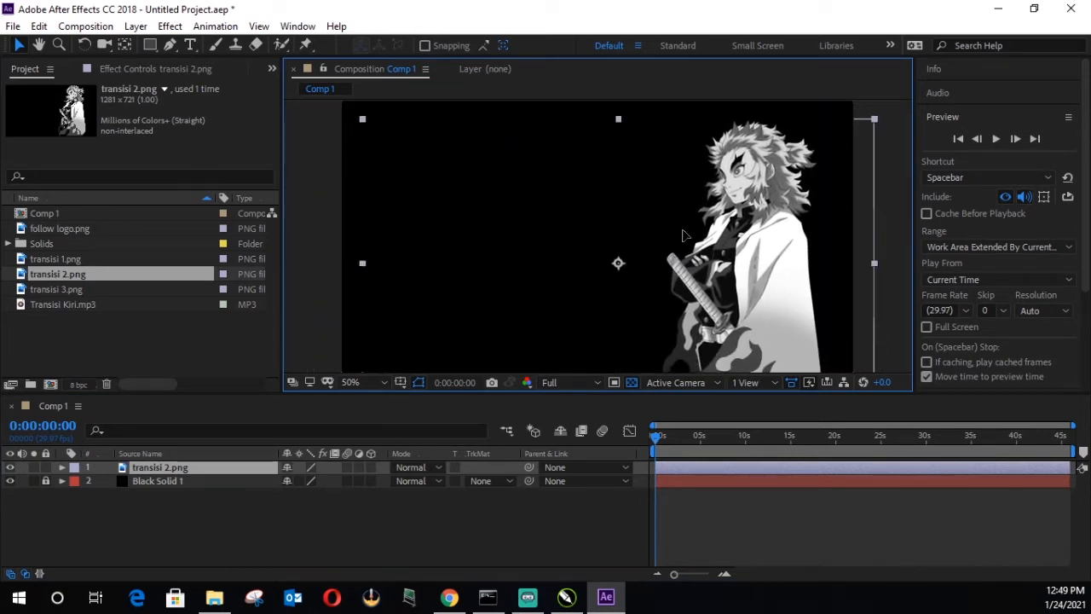
left_click(210, 532)
left_click(200, 466)
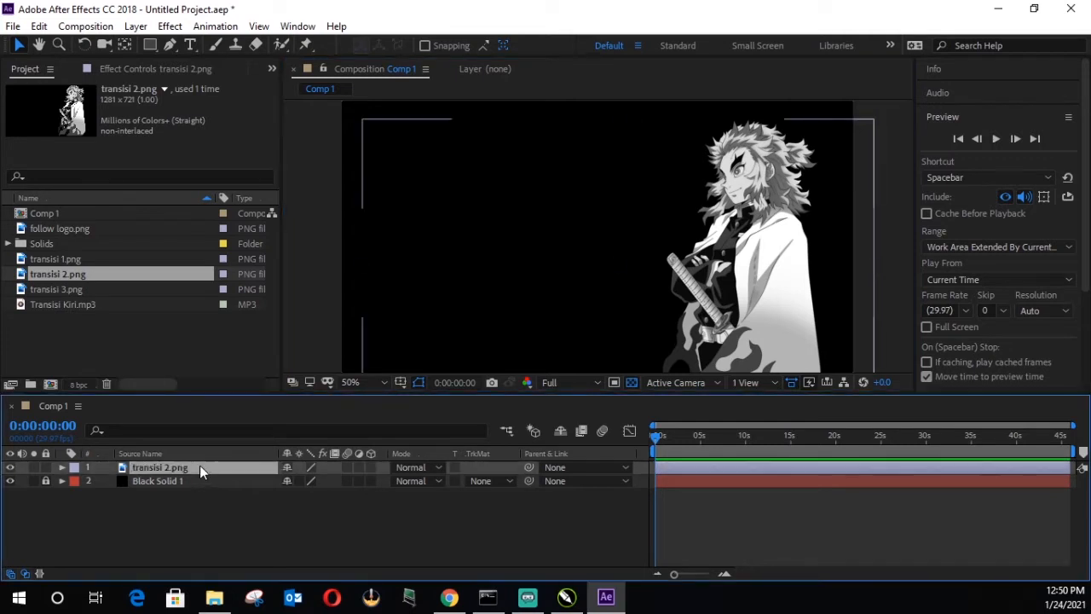
key("s")
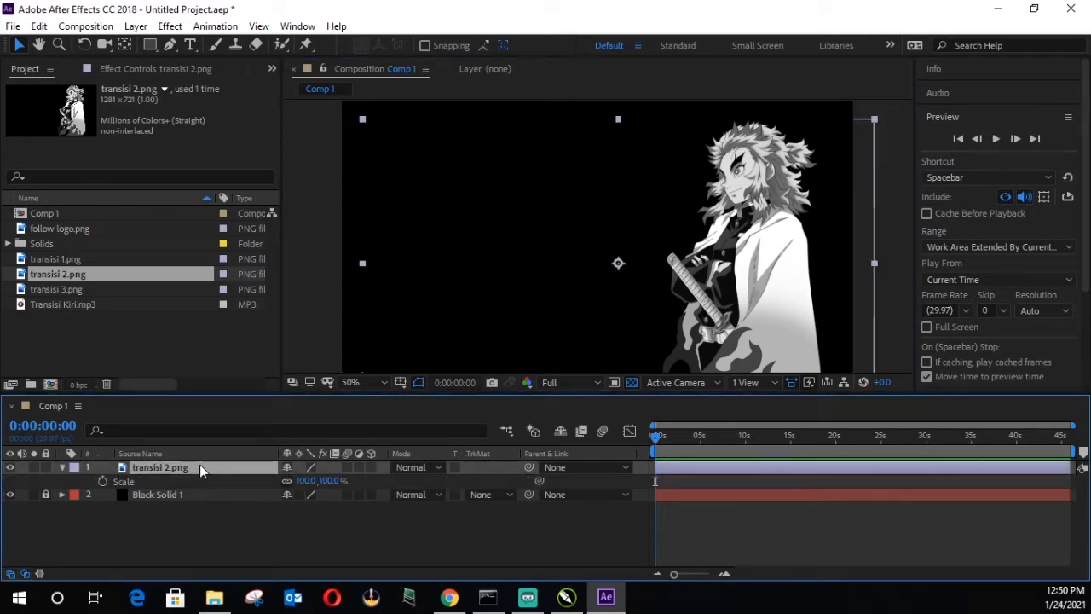
left_click(305, 481)
type("150")
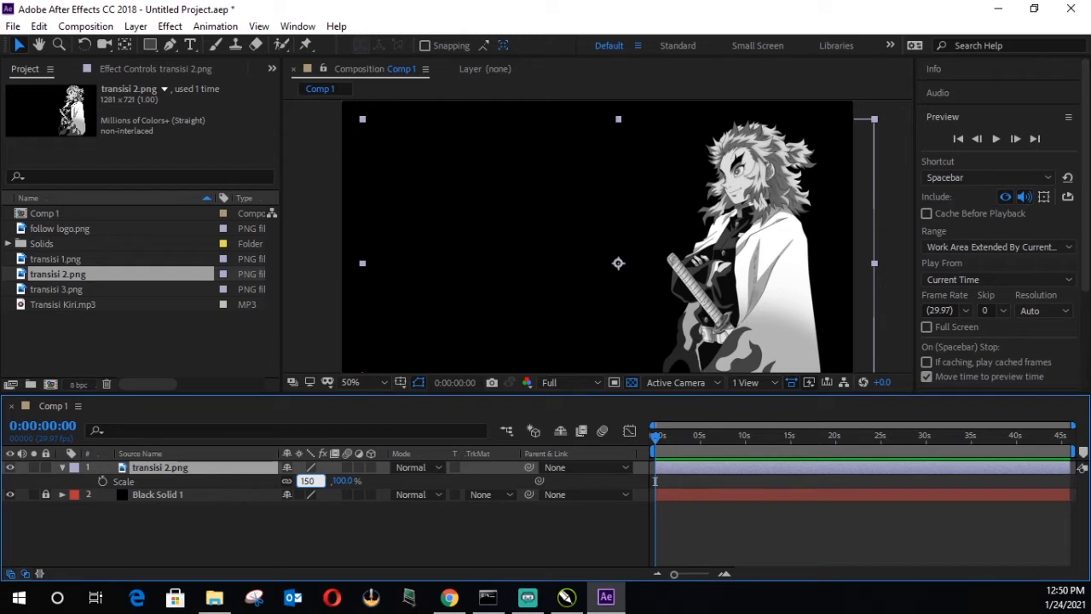
key("Return")
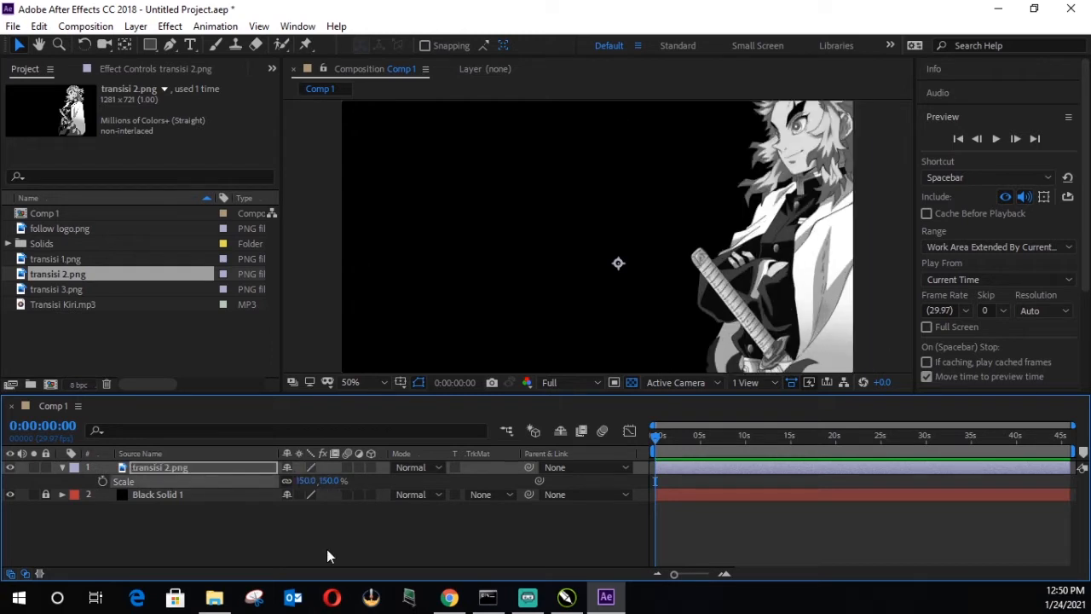
Step: Reposition the enlarged transisi 2.png character so its whole head and upper body fit inside the frame's right side
left_click_drag(767, 266, 702, 266)
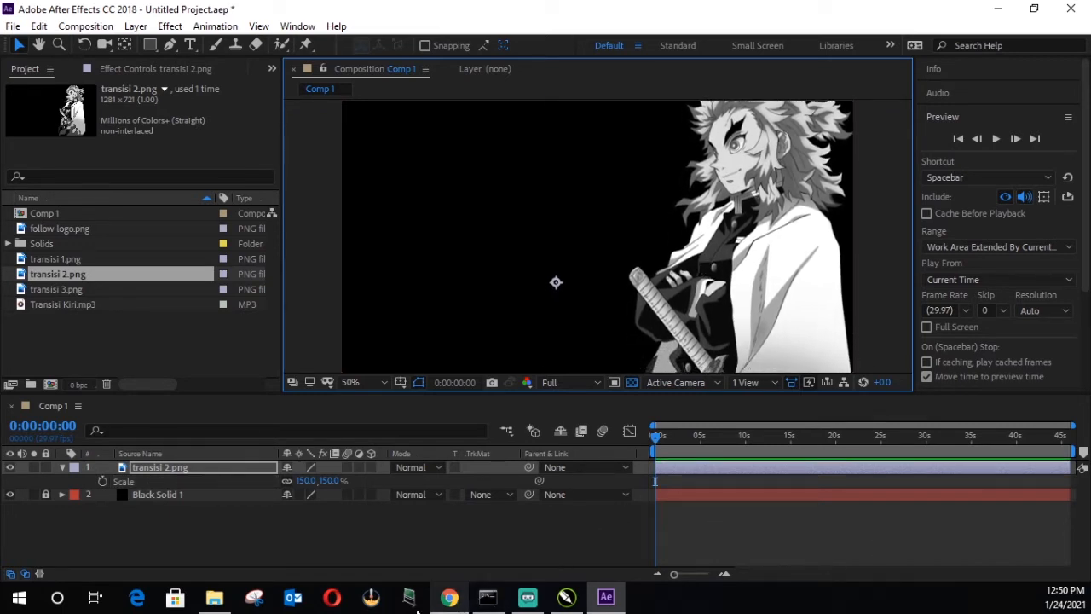
left_click(214, 597)
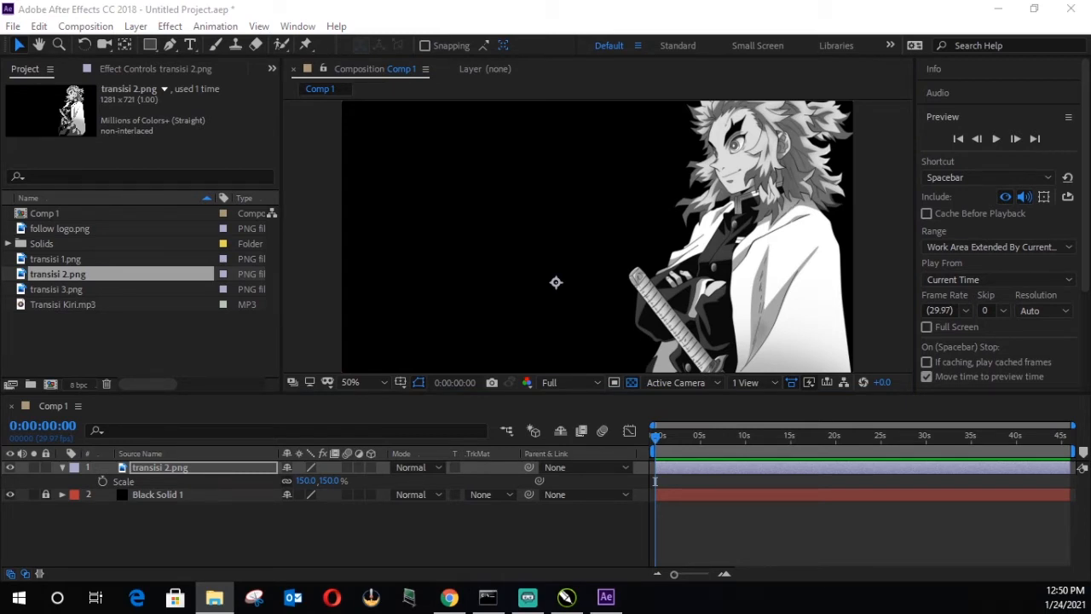
left_click(608, 596)
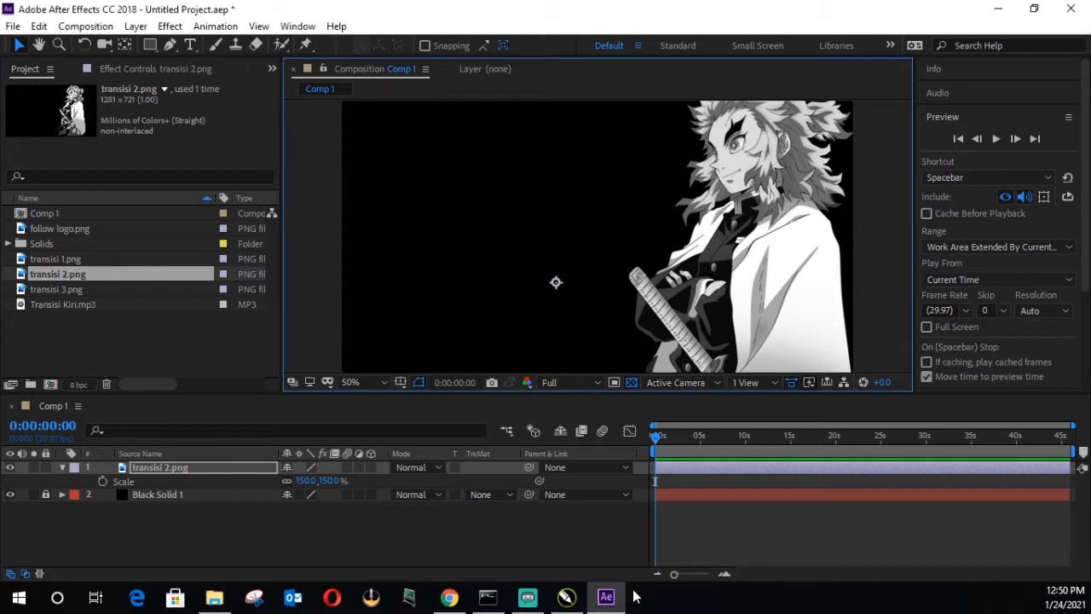
left_click(503, 532)
left_click(699, 290)
mouse_move(707, 266)
left_mouse_down()
mouse_move(705, 331)
mouse_move(711, 270)
left_mouse_up()
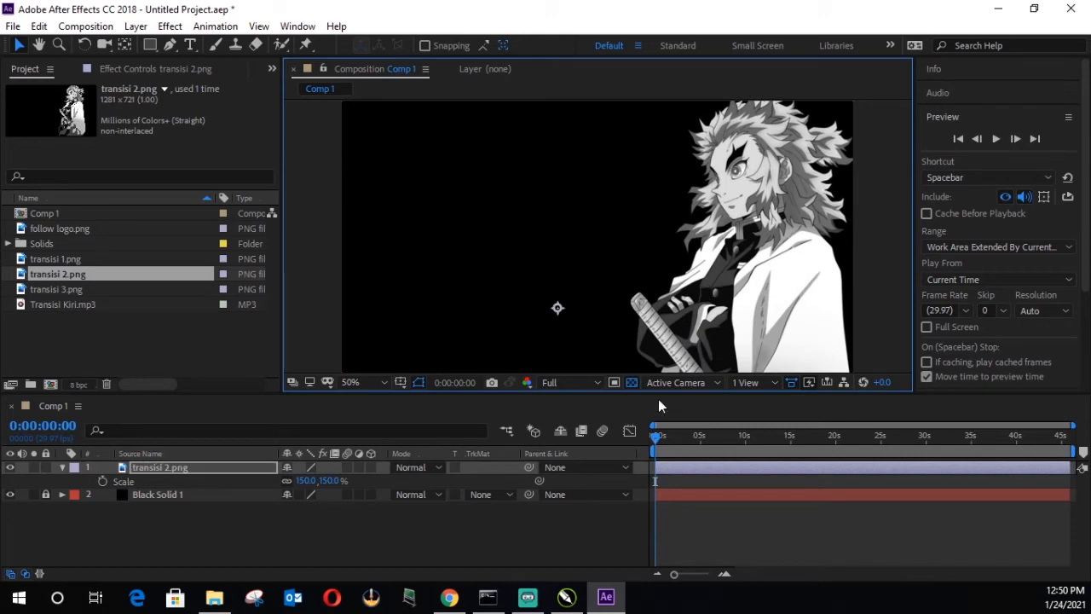
Step: Change the duration of Comp 1 to 4 seconds in the composition settings
left_click(85, 26)
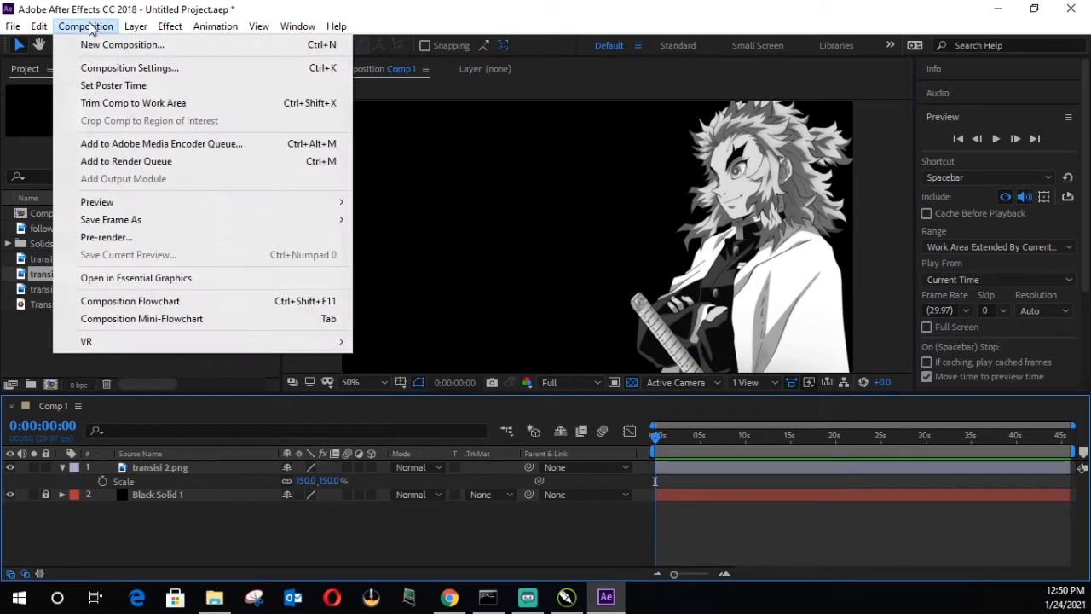
left_click(162, 67)
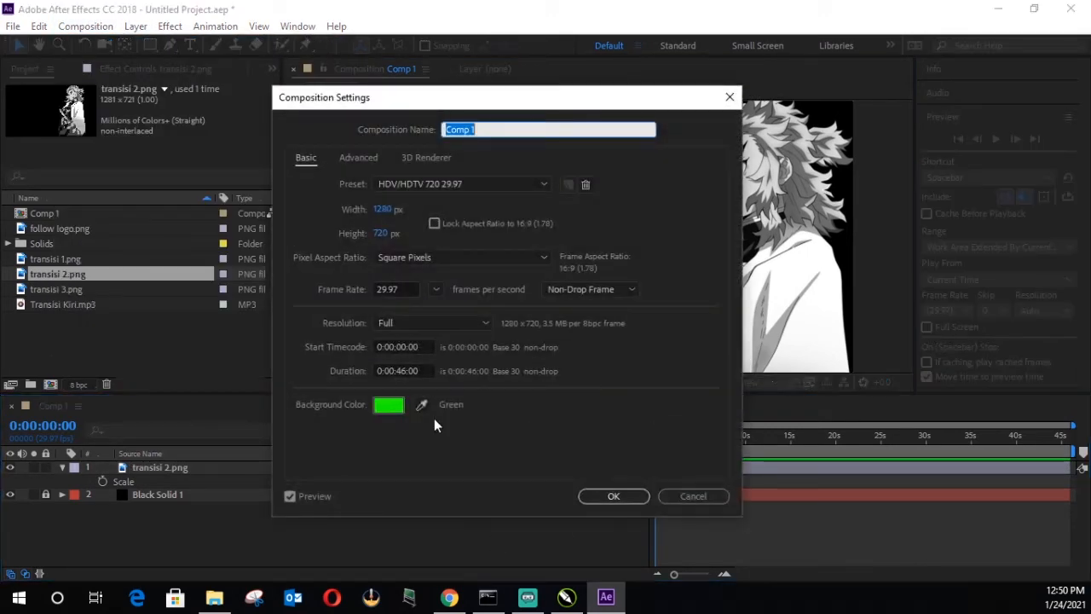
left_click(405, 371)
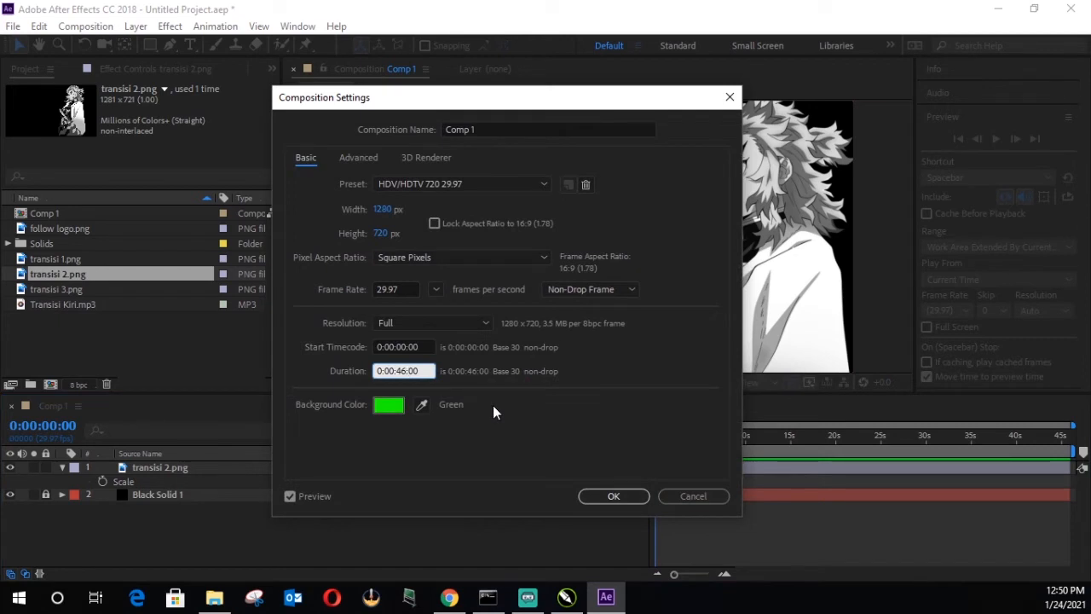
key("BackSpace")
type("0")
left_click(610, 494)
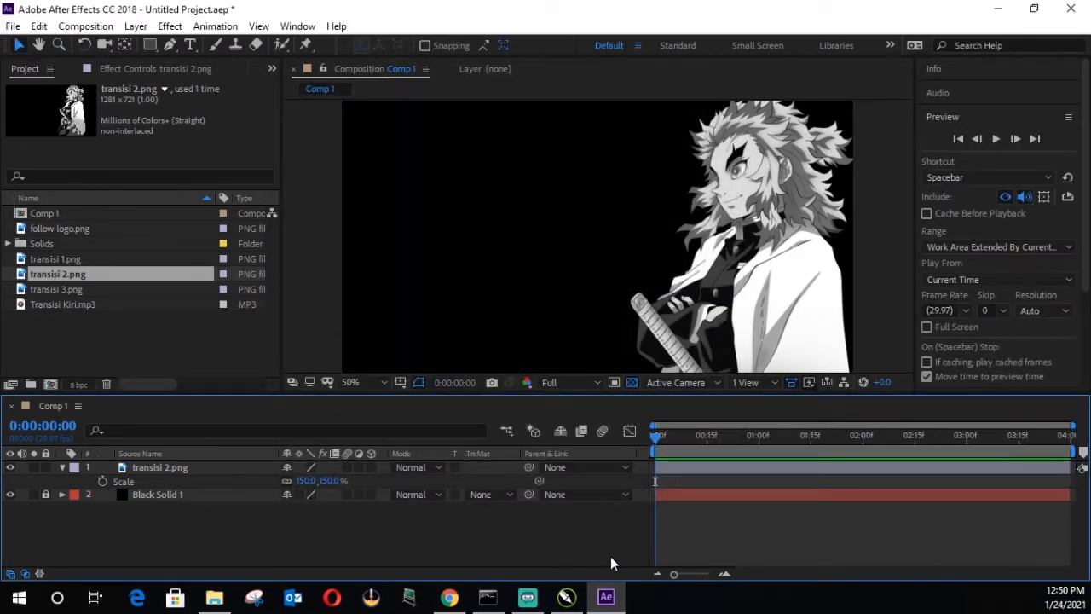
Step: Fit the composition in the viewer and move transisi 2.png upward so the character's torso and sword fill the frame
left_click(716, 290)
left_click_drag(715, 290, 709, 214)
left_click(380, 380)
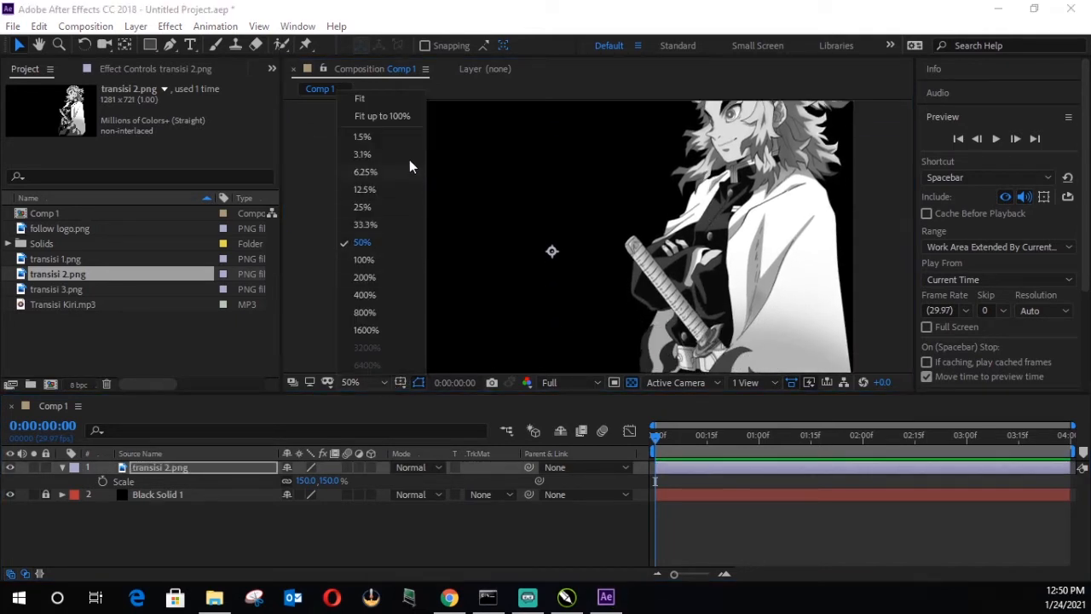
left_click(386, 111)
left_click(216, 533)
left_click(192, 469)
left_click_drag(698, 293, 670, 196)
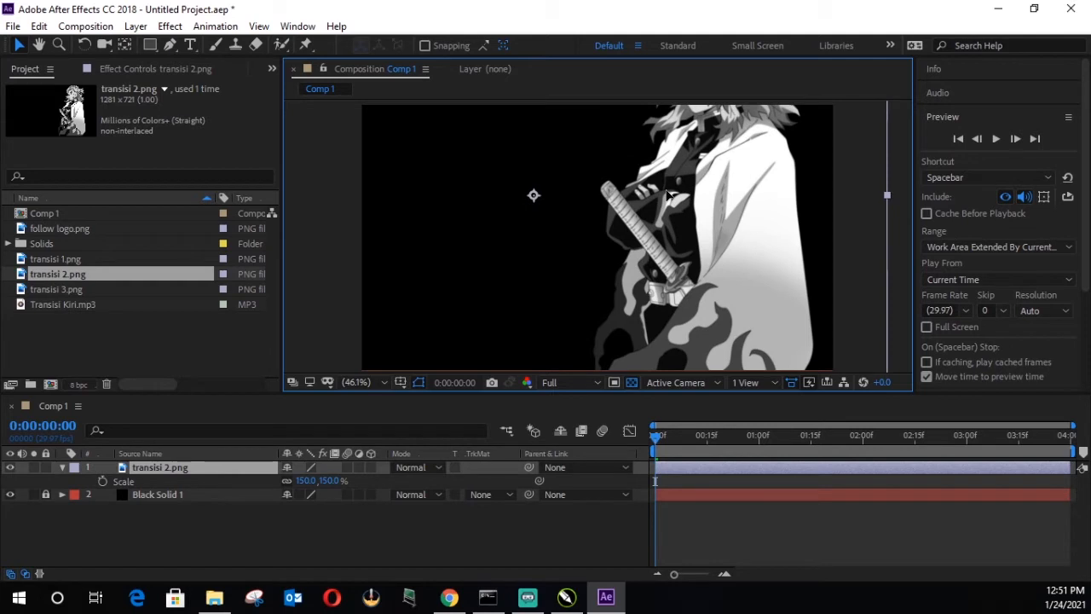
left_click_drag(669, 196, 670, 216)
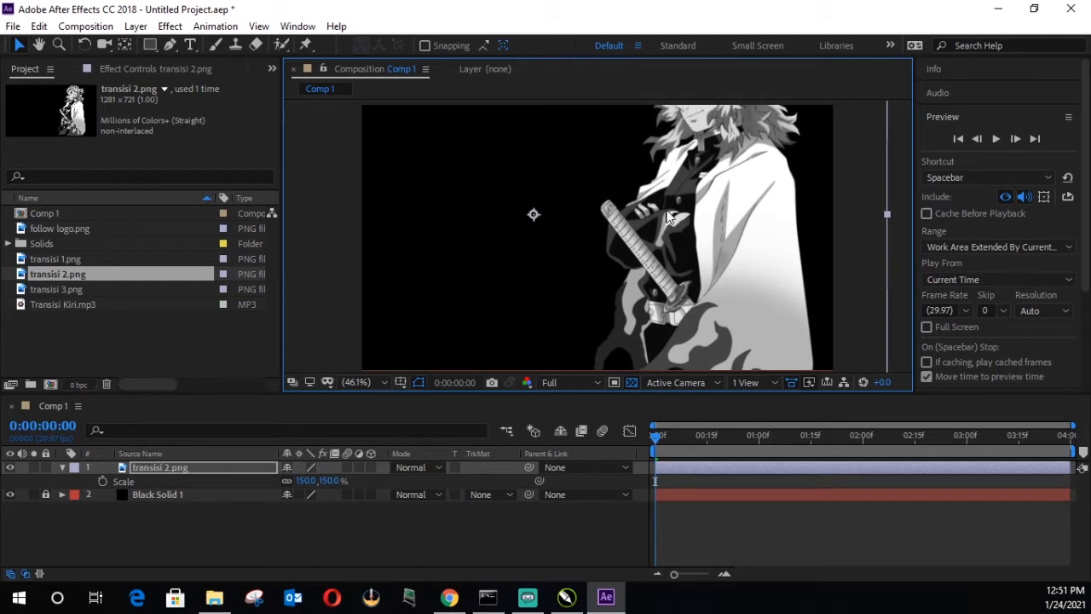
left_click(531, 536)
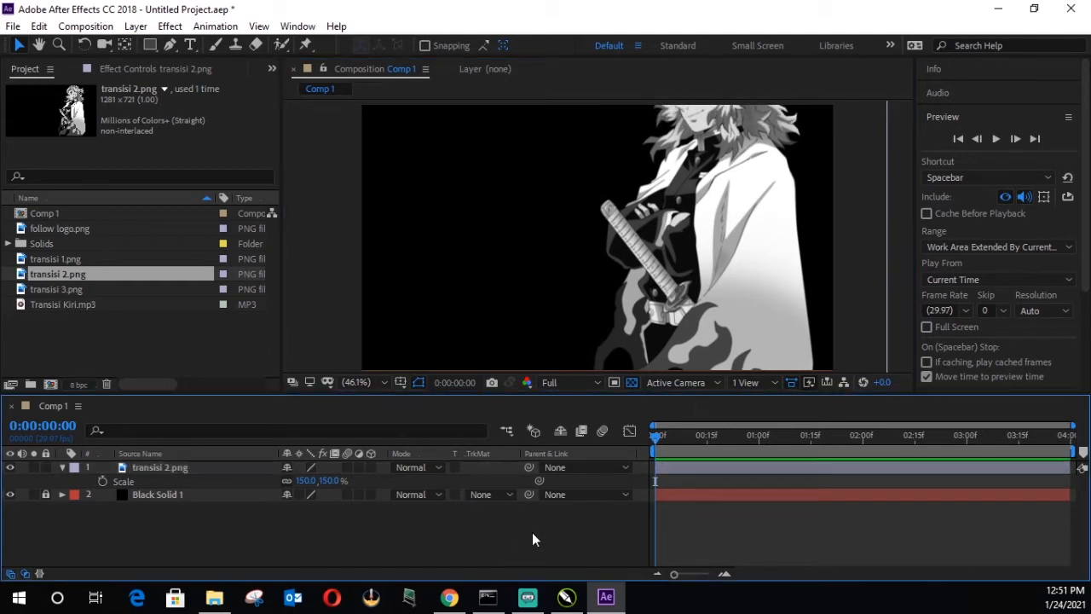
Step: Add Transisi Kiri.mp3 to Comp 1 beneath Black Solid 1 and reveal its audio waveform
left_click(31, 326)
left_click_drag(59, 304, 163, 528)
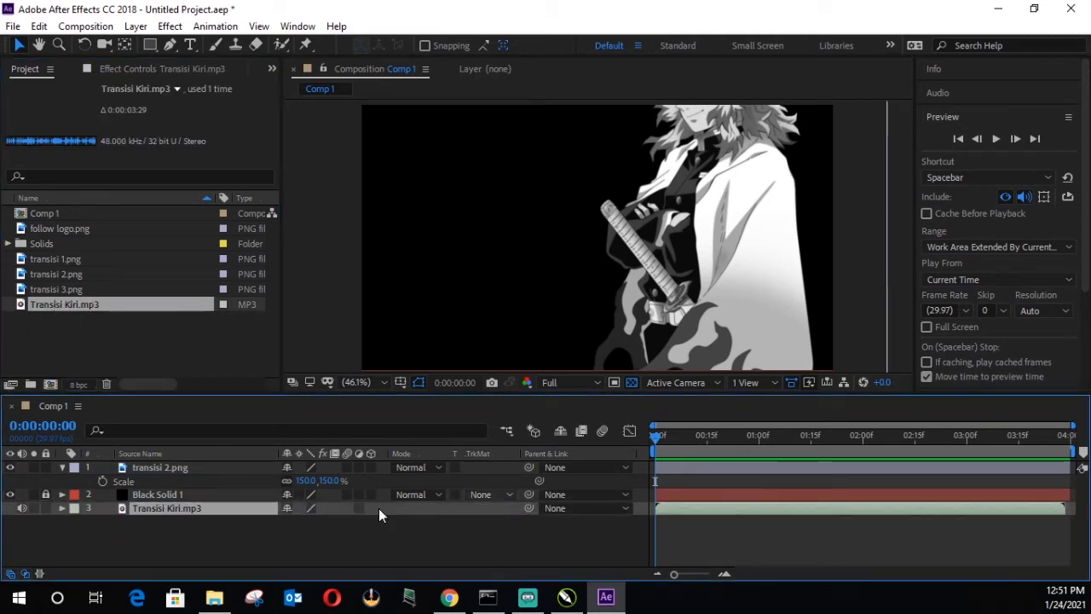
left_click(61, 508)
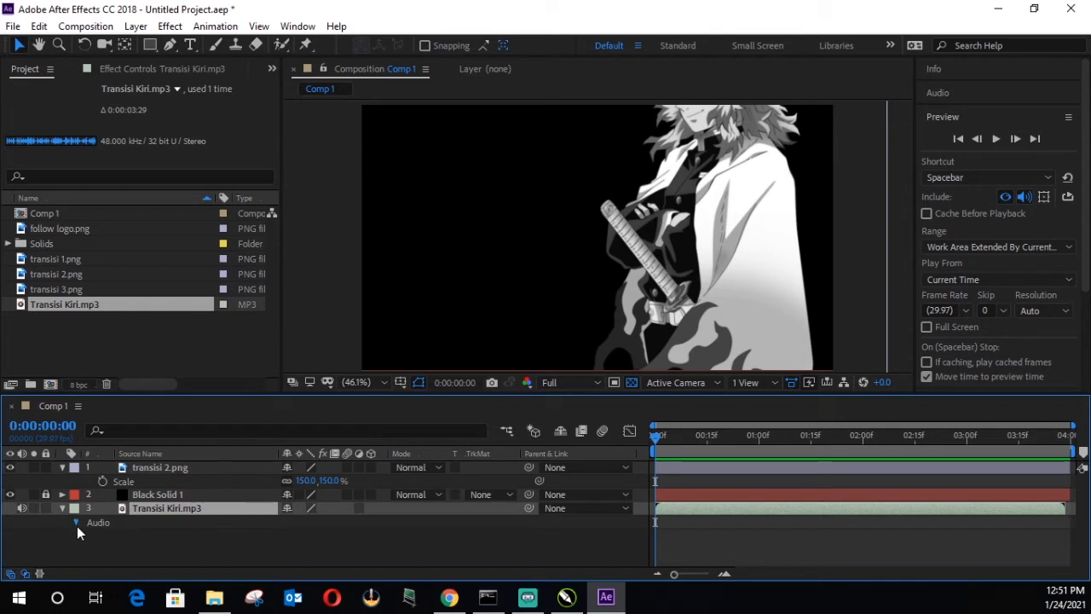
left_click(76, 522)
left_click(88, 550)
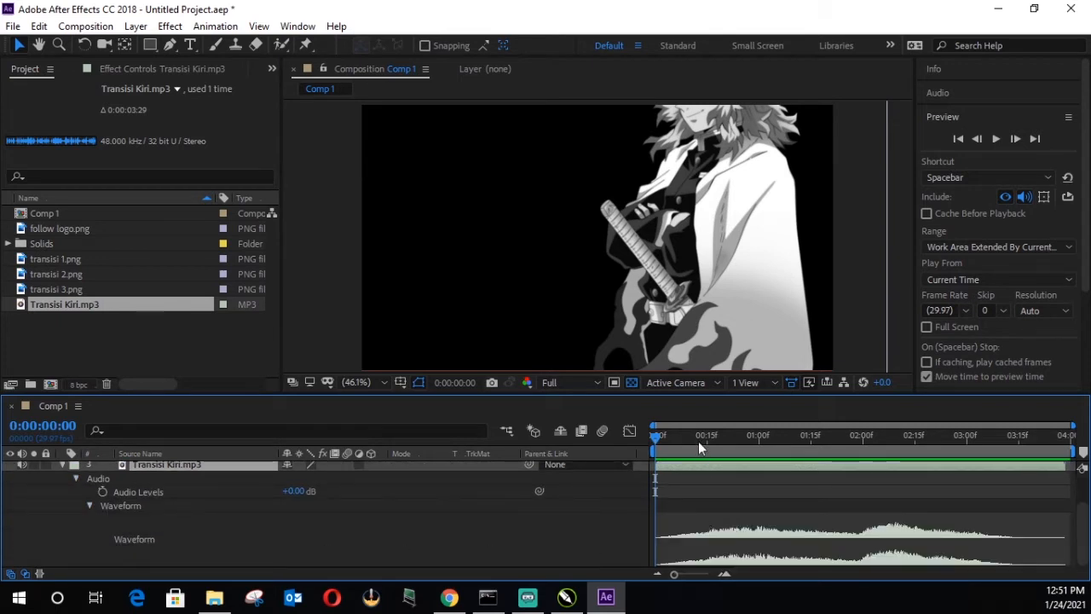
Step: Preview the sound and trim the end of the transisi 2.png layer to 0:00:01:26, just before the second waveform peak
left_click(996, 140)
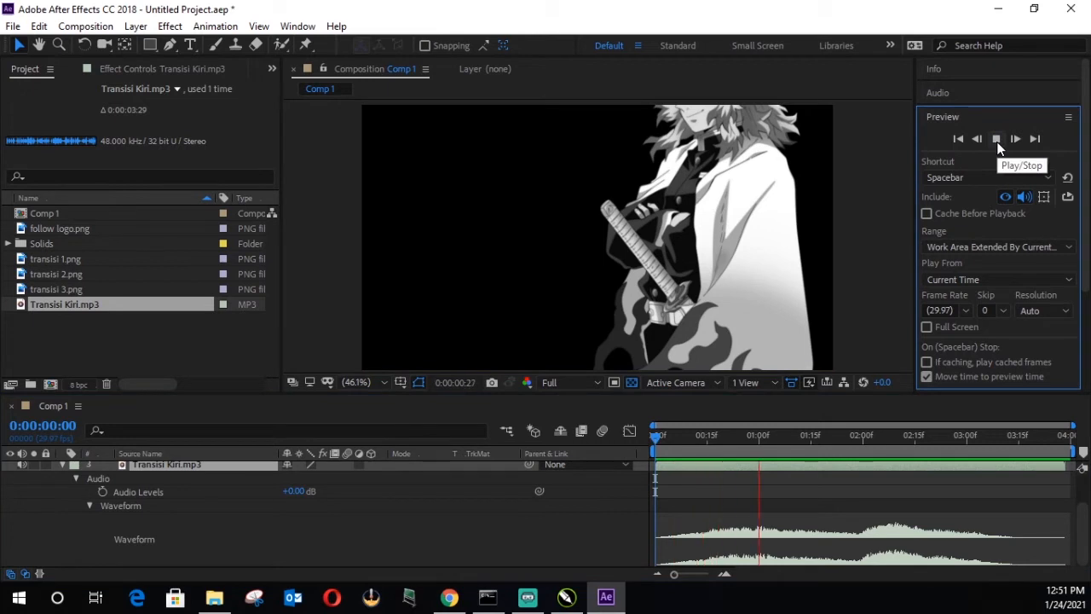
left_click(996, 139)
left_click_drag(870, 439, 846, 439)
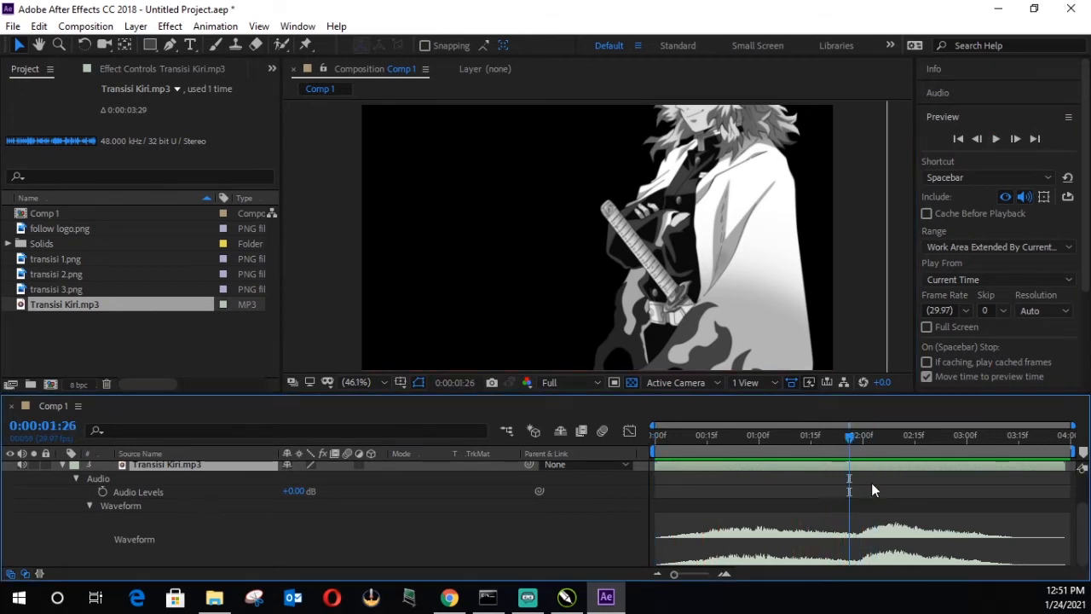
scroll(884, 491, "up", 2)
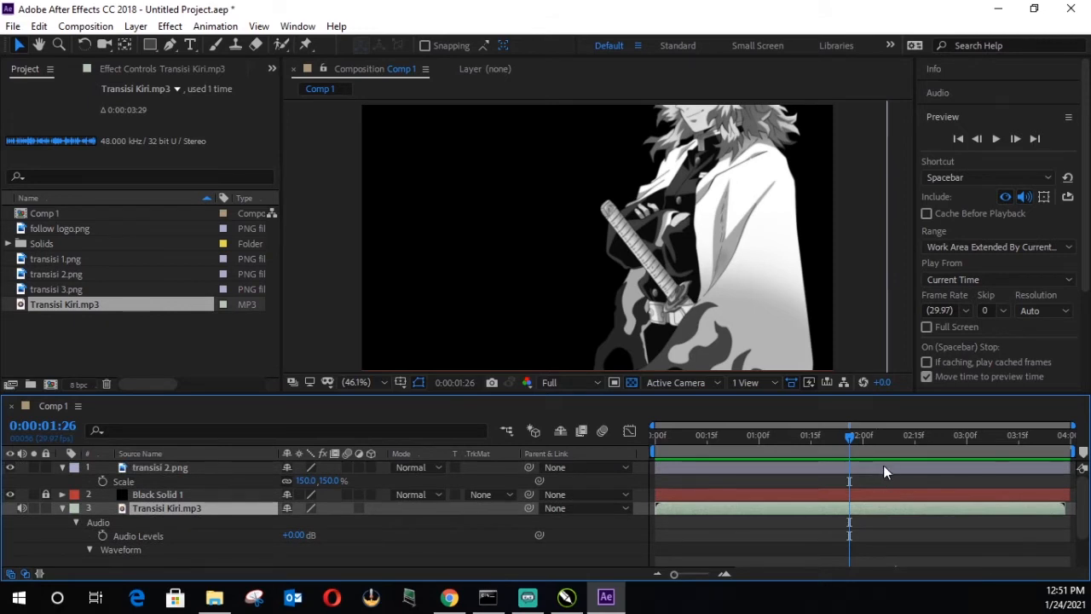
left_click(883, 467)
left_click_drag(1071, 467, 849, 482)
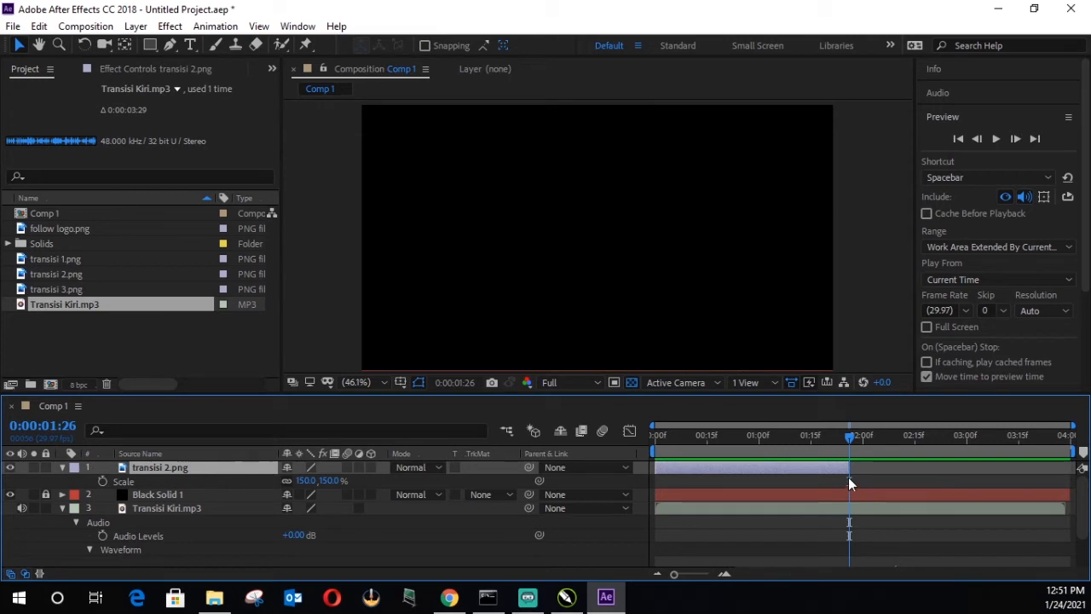
Step: Extend the end of transisi 2.png to about 0:00:02:00 and set its first Position keyframe at 0:00:00:00
left_click_drag(849, 468, 865, 469)
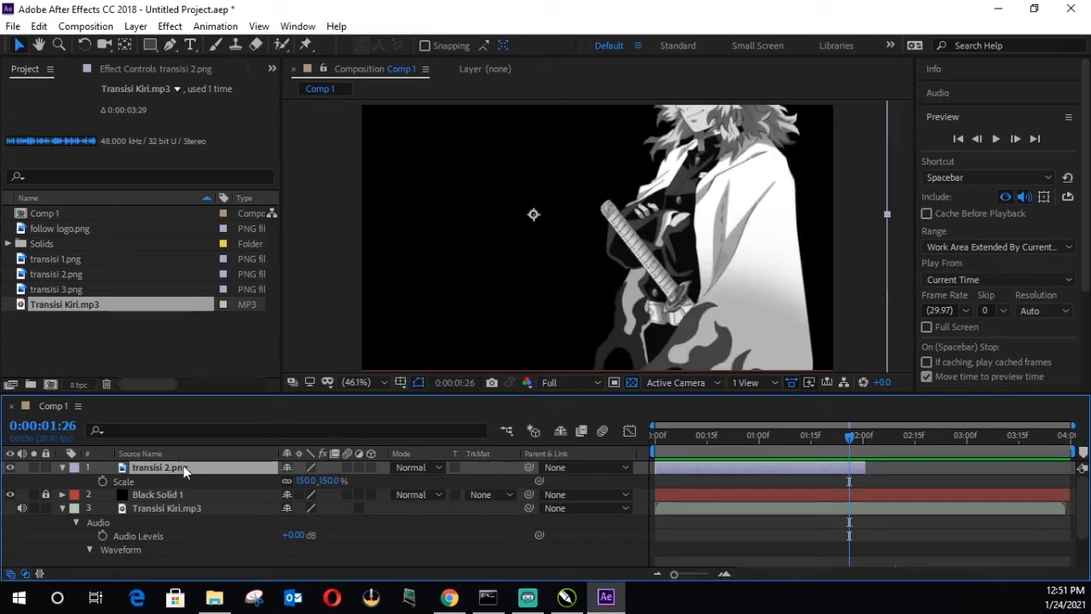
key("p")
key("Home")
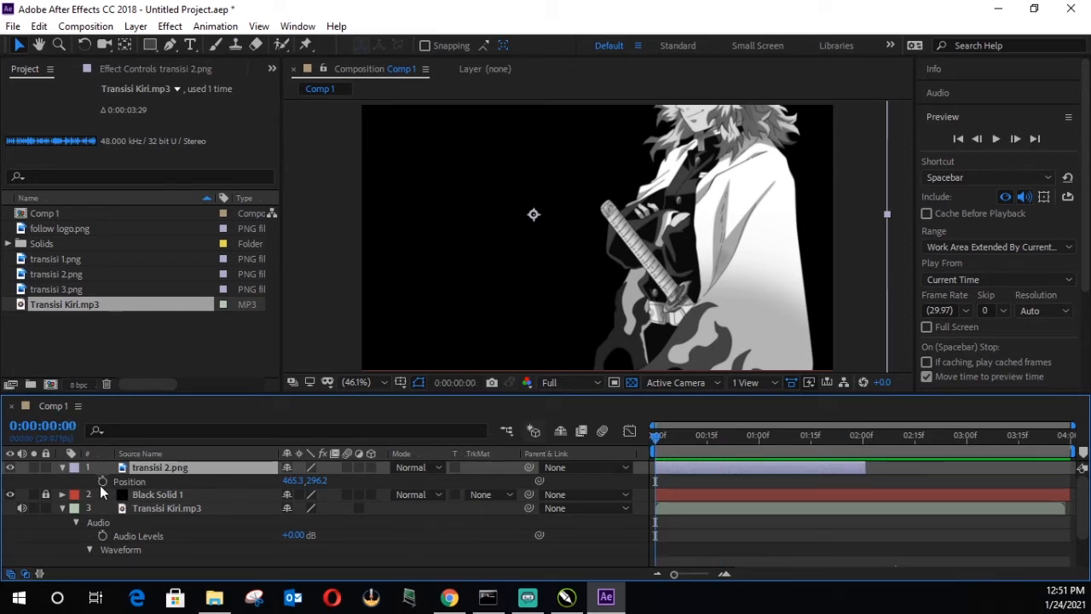
left_click(101, 483)
Step: At 0:00:01:28, move transisi 2.png down to about 469.6, 413.3 so the character's face shows, and preview the motion
left_click_drag(656, 439, 859, 451)
scroll(886, 511, "down", 3)
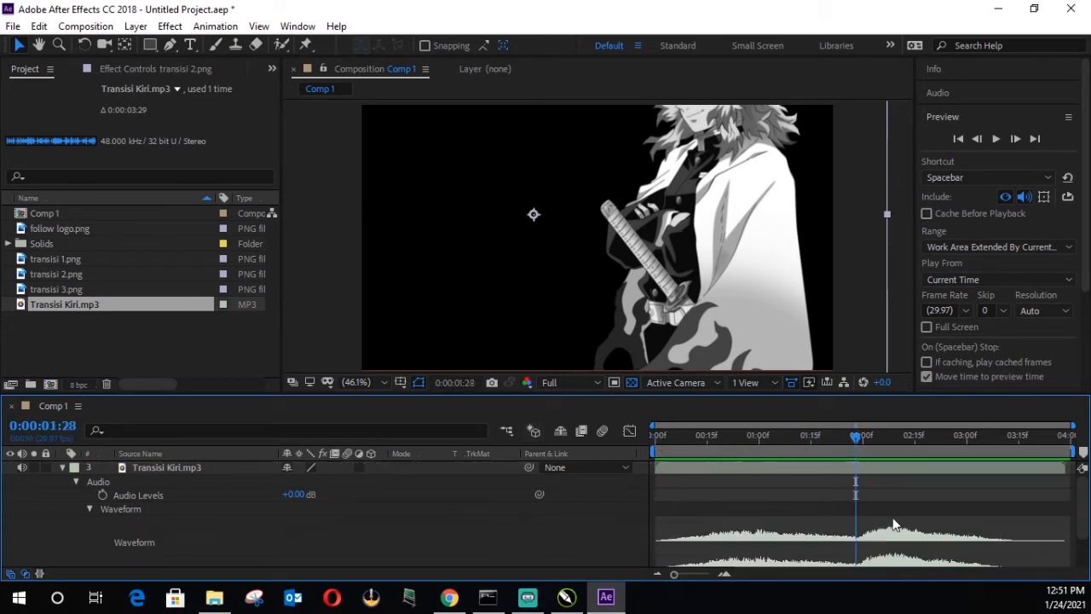
scroll(892, 523, "up", 3)
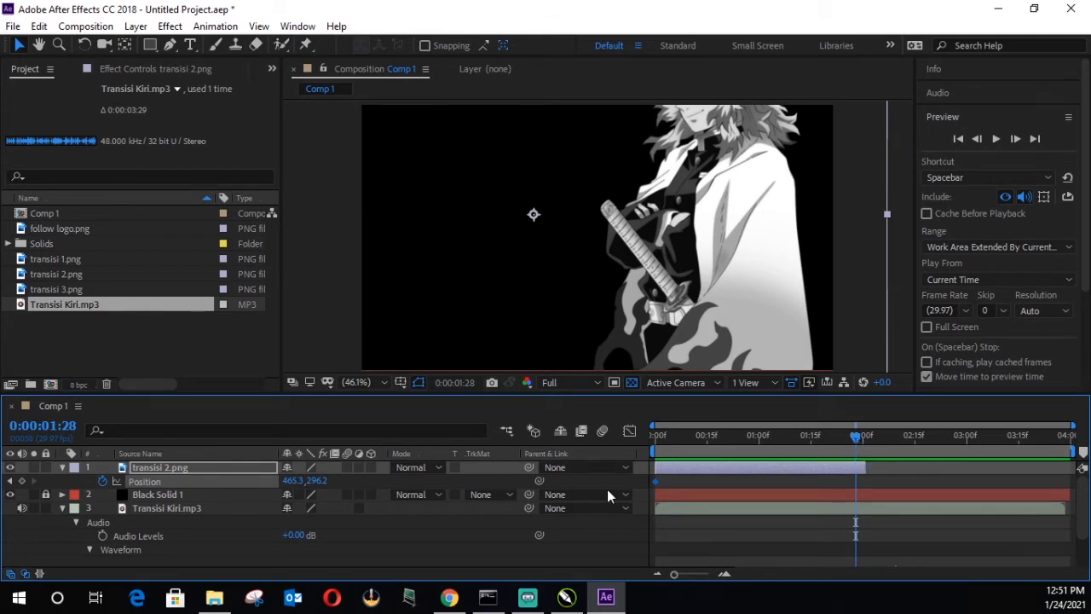
left_click_drag(704, 224, 704, 265)
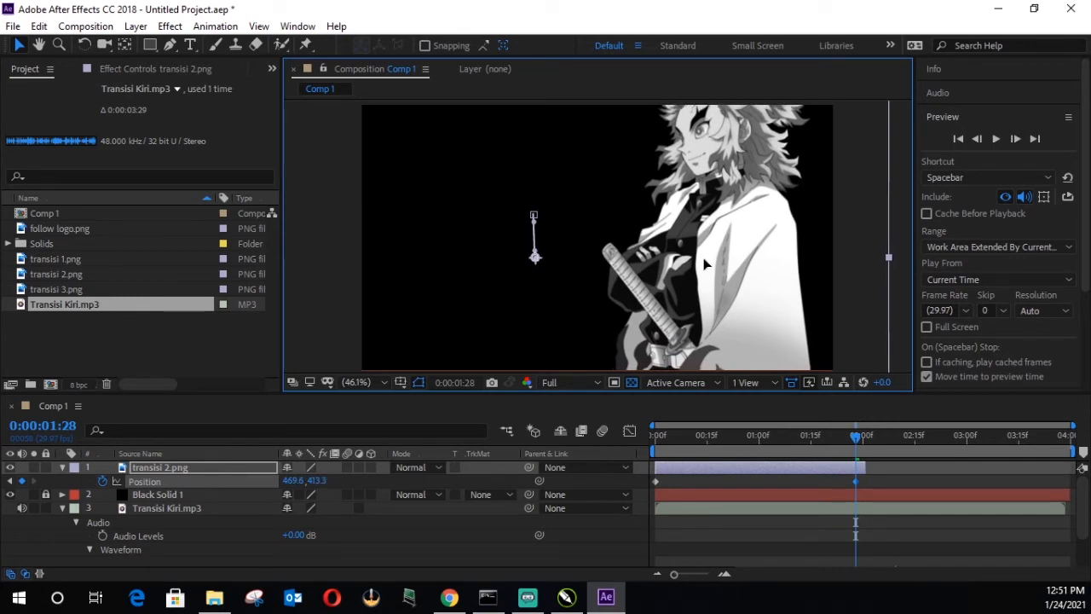
left_click_drag(828, 438, 584, 437)
key("space")
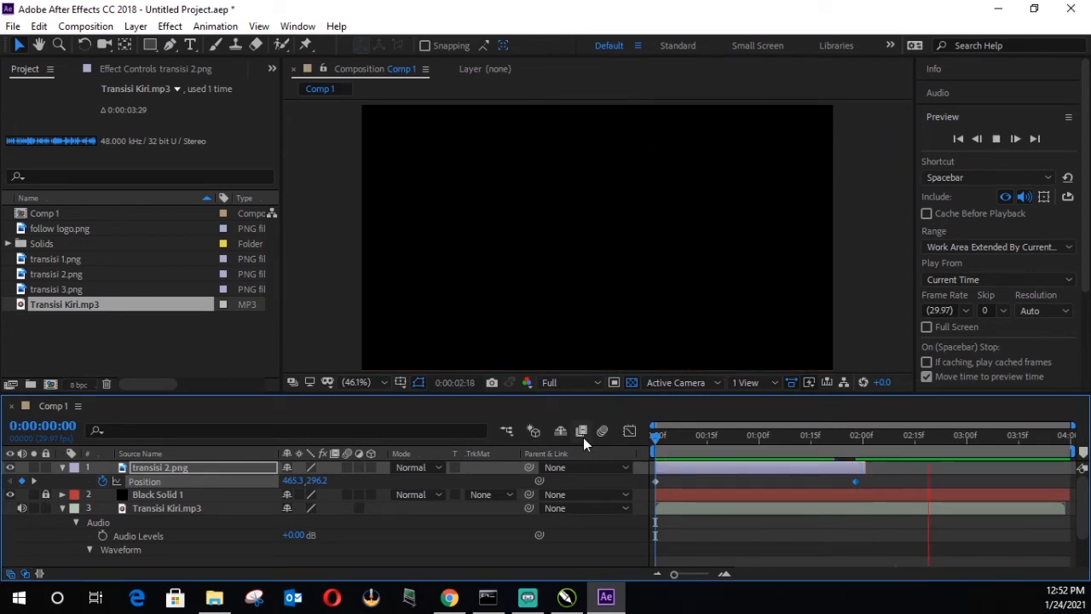
key("space")
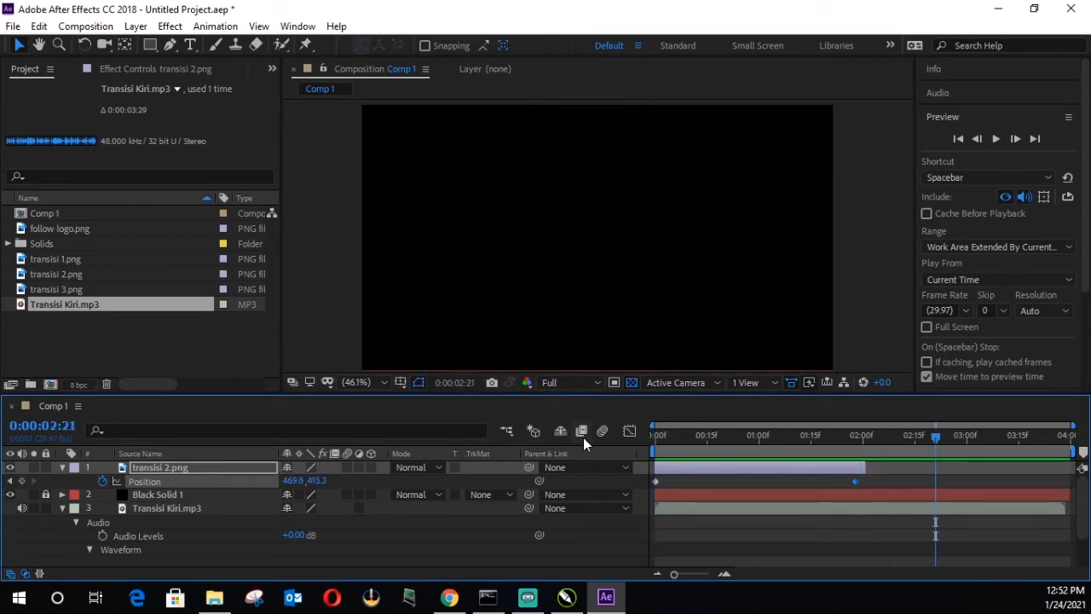
Step: Apply Easy Ease to both Position keyframes of transisi 2.png and preview the animation from the start
left_click_drag(766, 434, 621, 435)
left_click_drag(875, 489, 646, 478)
key("F9")
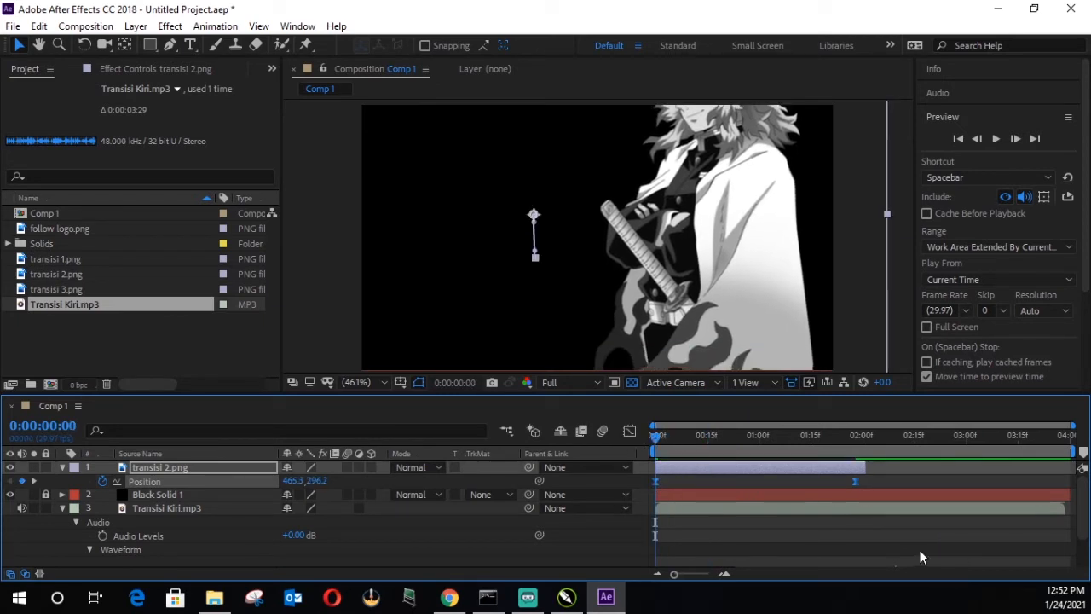
key("space")
key("space")
key("Home")
left_click(996, 138)
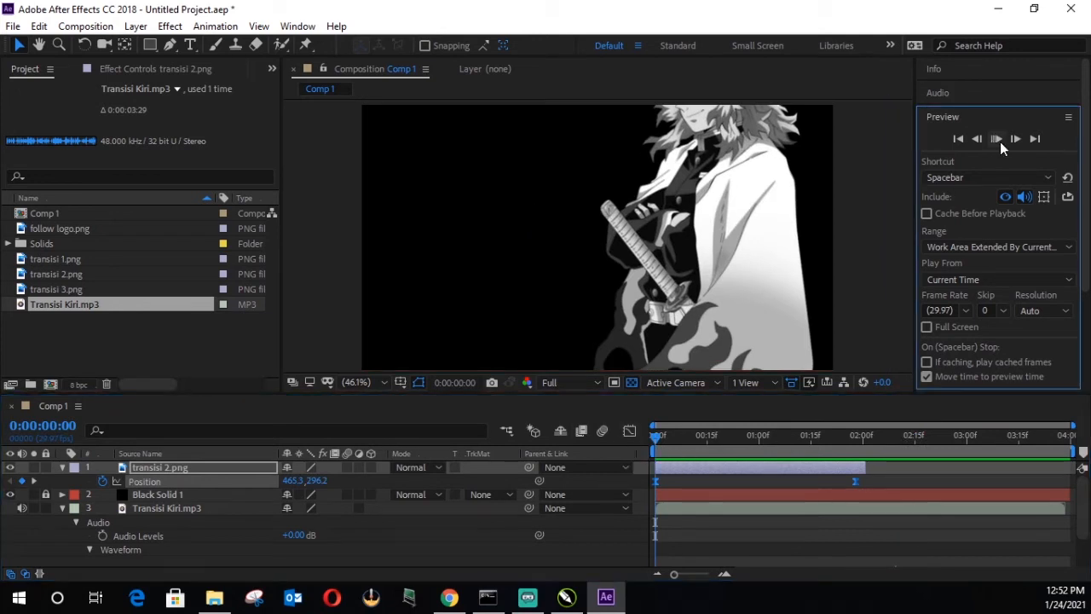
left_click(1000, 143)
Step: Undo the shift of both Position keyframes and move only the second one to about 0:00:02:00, at the second waveform rise
scroll(860, 487, "down", 3)
left_click_drag(890, 438, 862, 437)
scroll(867, 487, "up", 3)
left_click(889, 479)
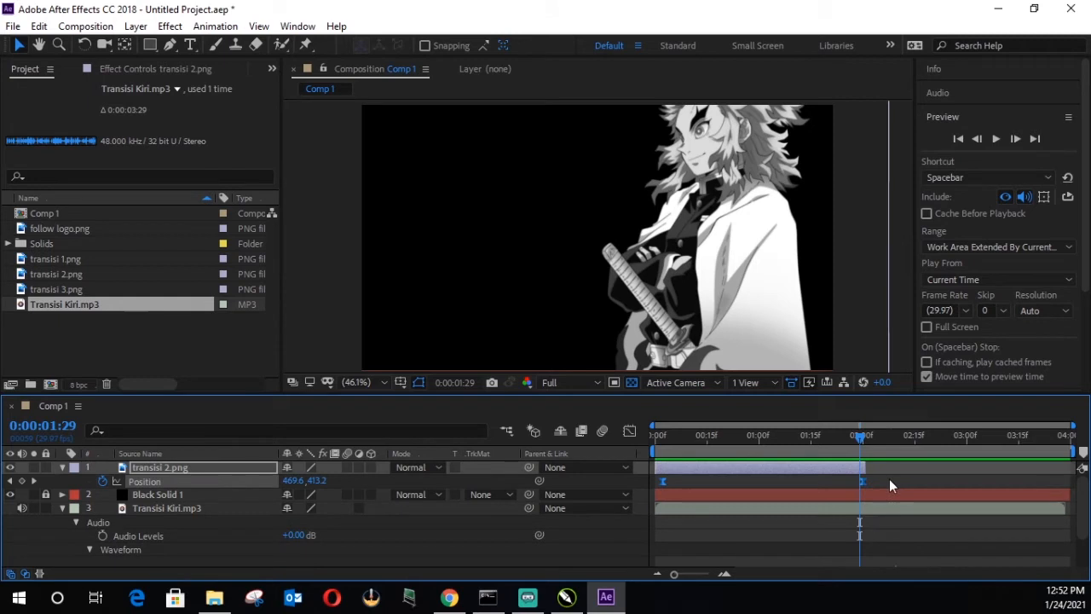
key("ctrl+z")
left_click(885, 483)
left_click_drag(856, 483, 865, 484)
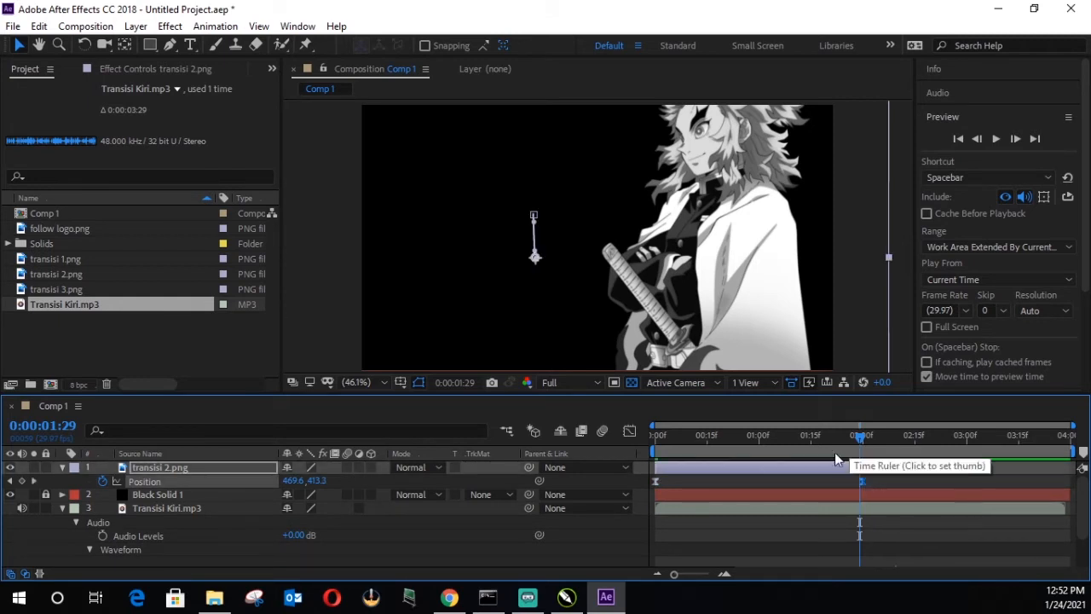
Step: Collapse the transisi 2.png properties and add transisi 3.png to Comp 1 as the topmost layer
left_click(61, 467)
left_click(82, 291)
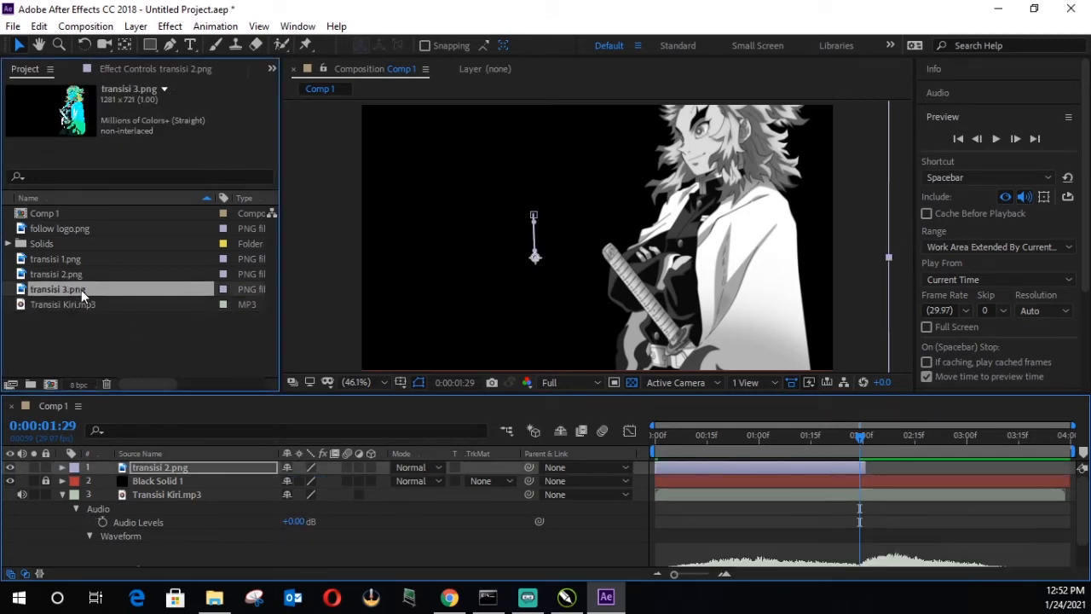
left_click_drag(81, 290, 167, 461)
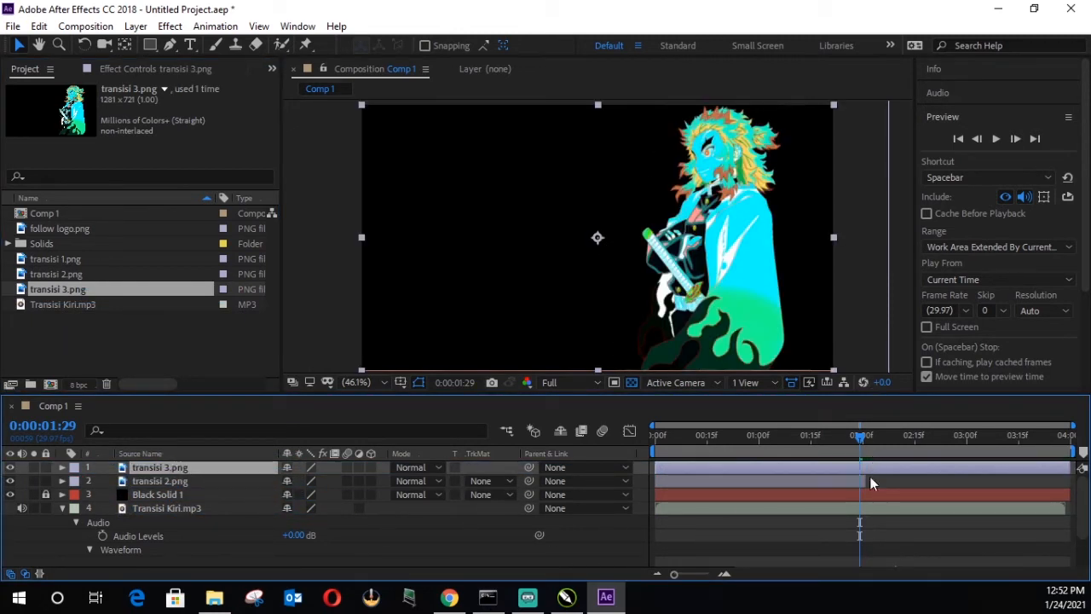
mouse_move(655, 467)
left_mouse_down()
mouse_move(854, 467)
mouse_move(668, 476)
mouse_move(654, 486)
left_mouse_up()
left_click(176, 339)
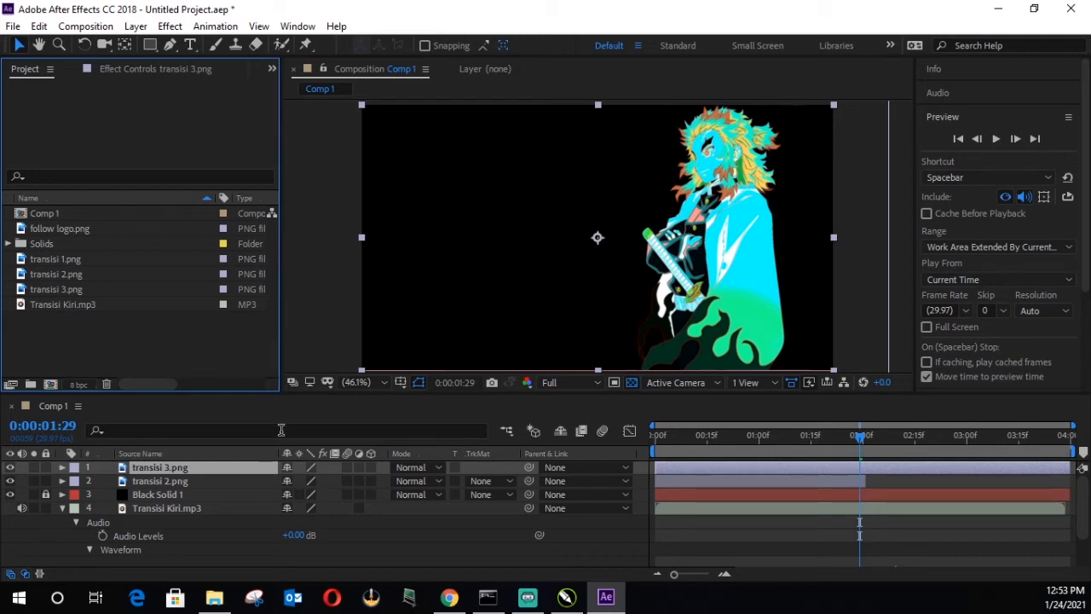
left_click(170, 25)
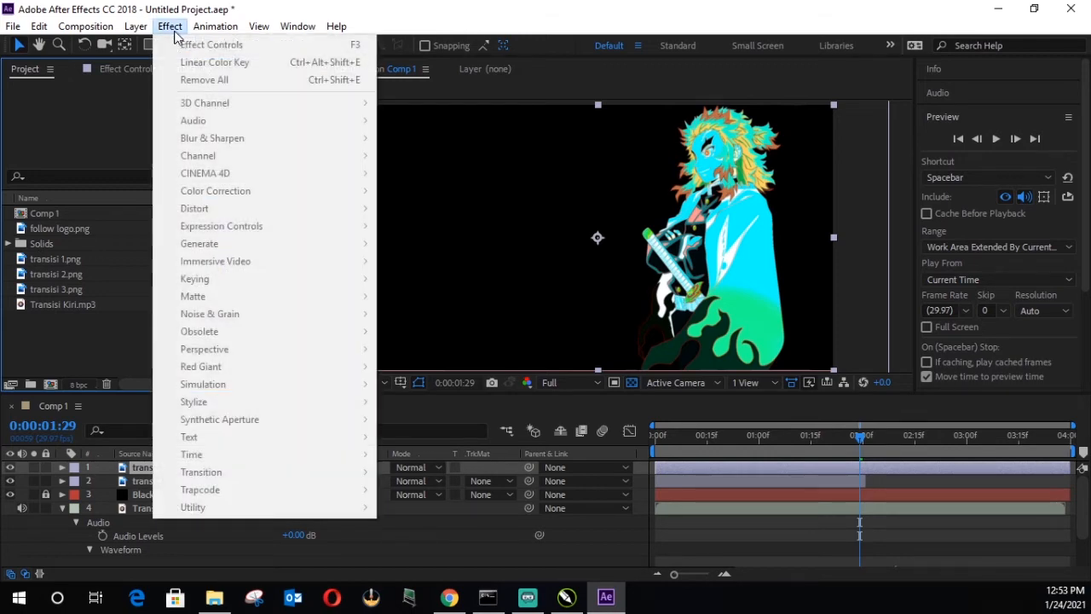
mouse_move(136, 26)
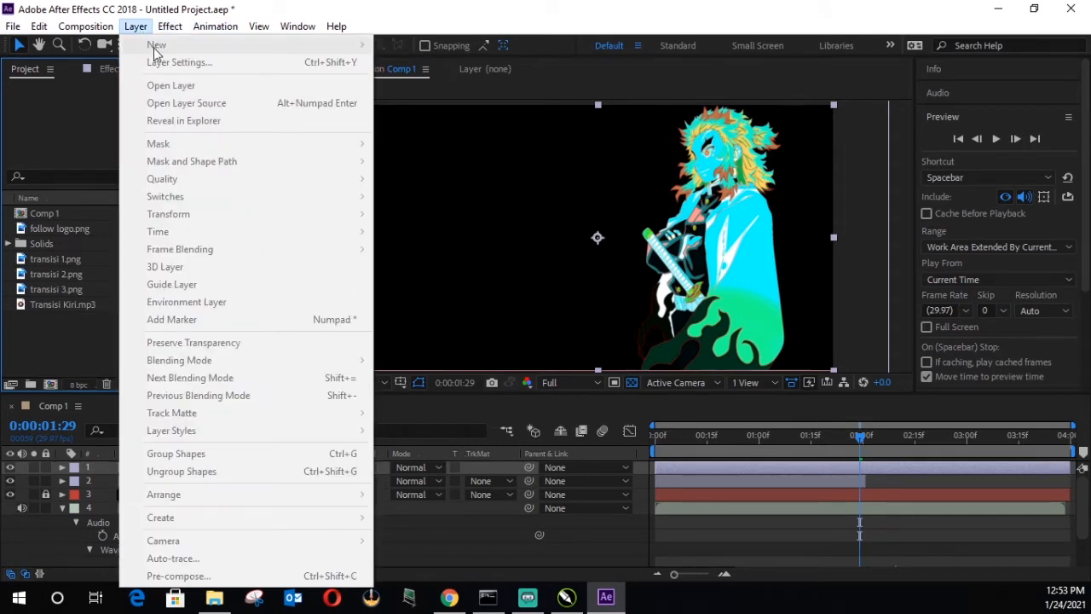
left_click(167, 505)
Step: Create a shape layer above transisi 3.png and draw a full-height white rectangle over the coloured character
left_click(173, 470)
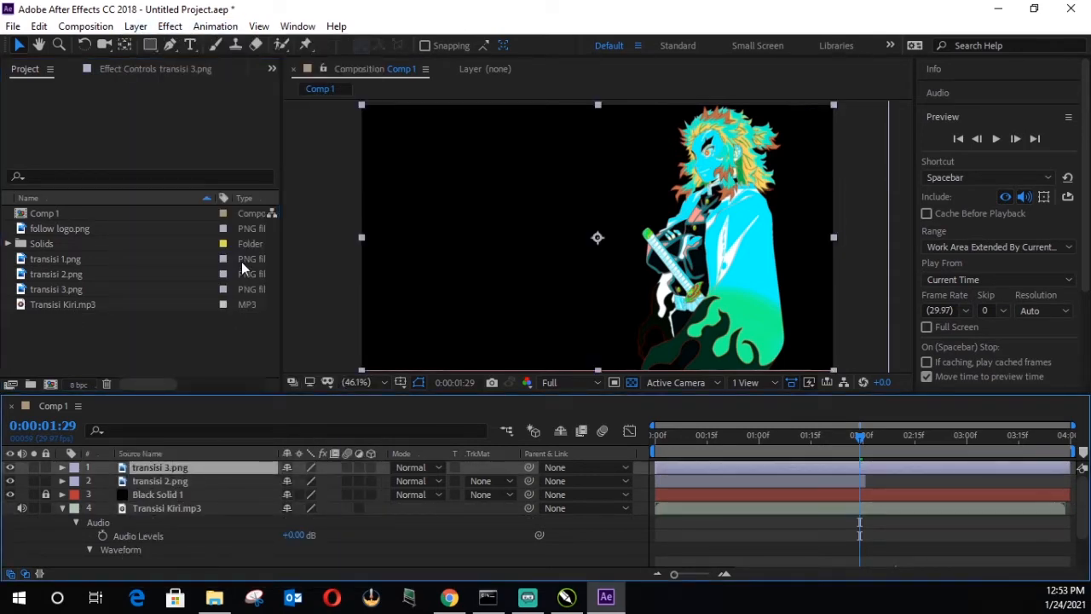
left_click(136, 27)
mouse_move(195, 53)
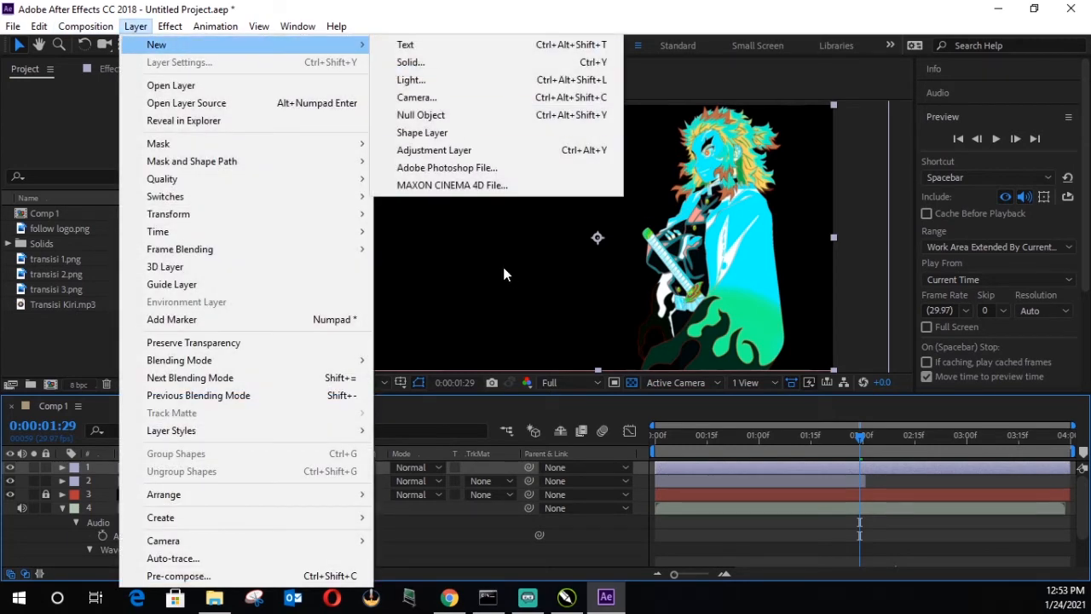
left_click(465, 137)
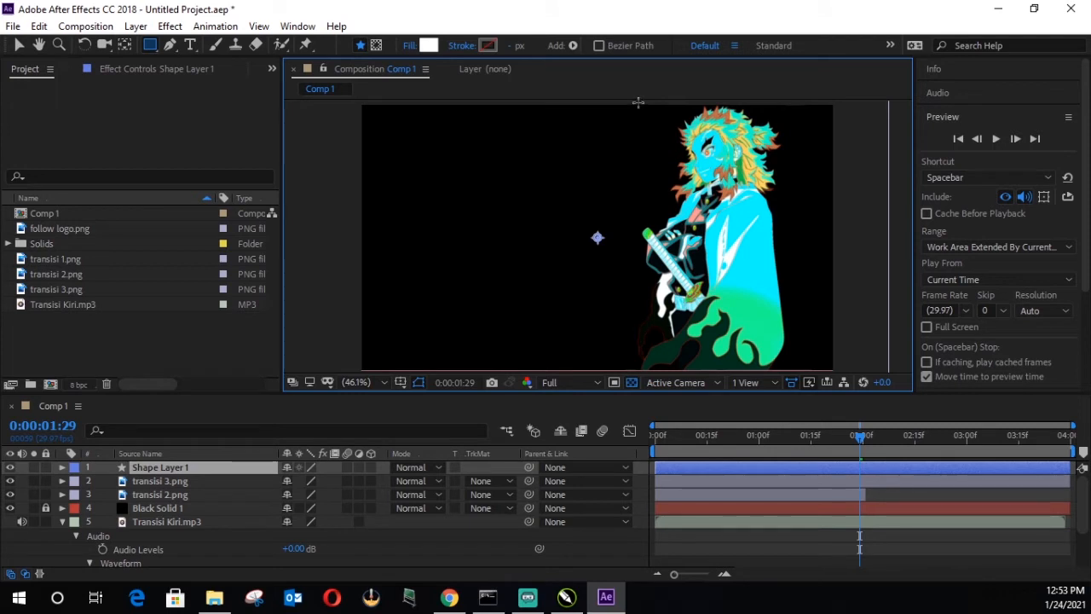
mouse_move(637, 102)
left_mouse_down()
mouse_move(682, 220)
mouse_move(743, 329)
mouse_move(772, 375)
mouse_move(792, 375)
left_mouse_up()
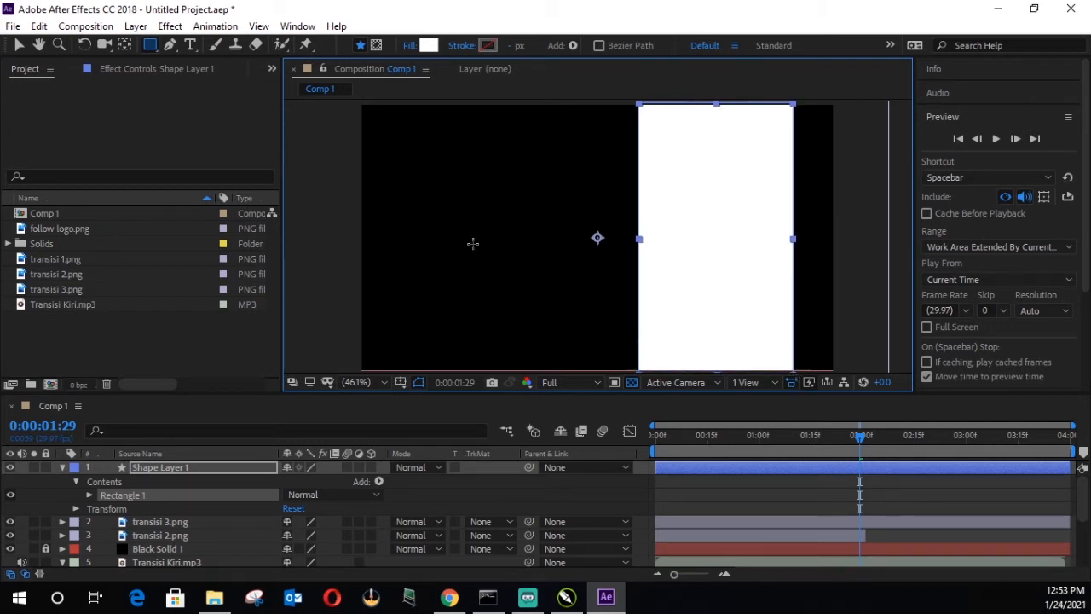
left_click(20, 45)
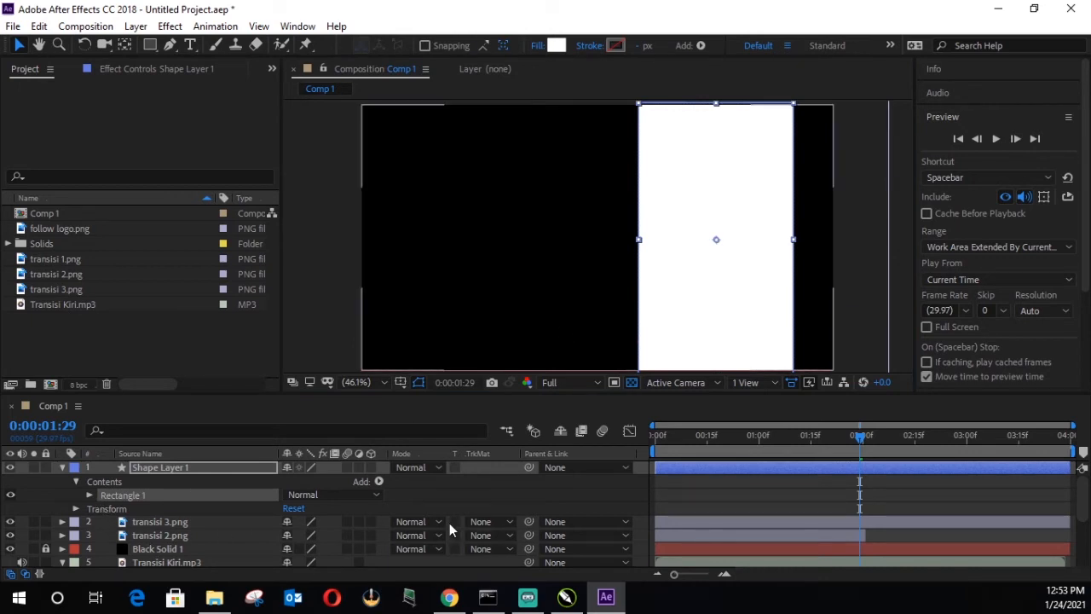
Step: Set the track matte of transisi 3.png to Alpha Matte "Shape Layer 1" and collapse the shape layer's properties
left_click(507, 520)
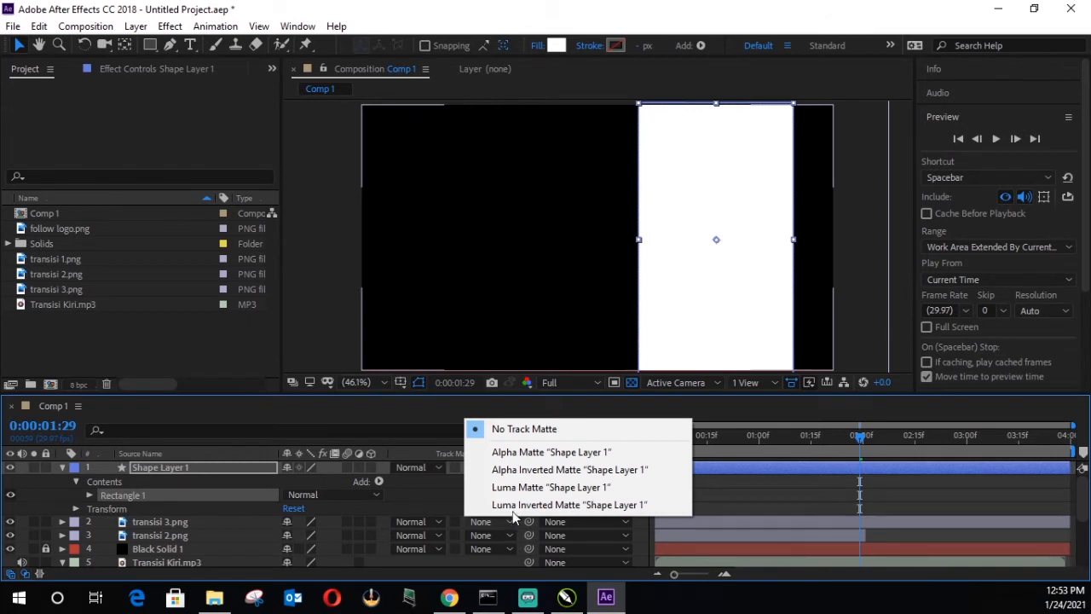
left_click(540, 452)
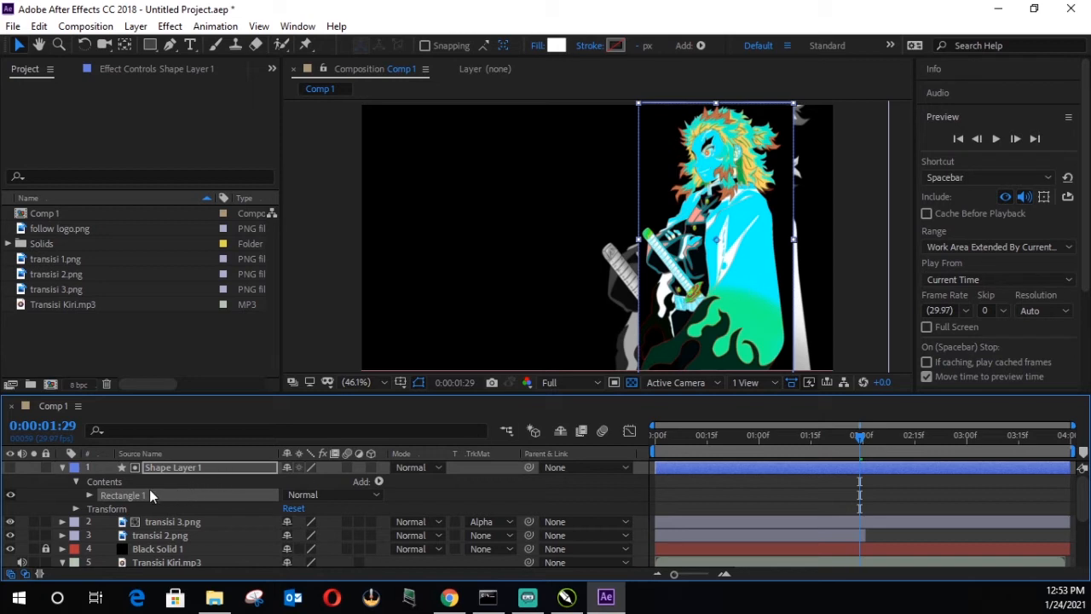
left_click(63, 468)
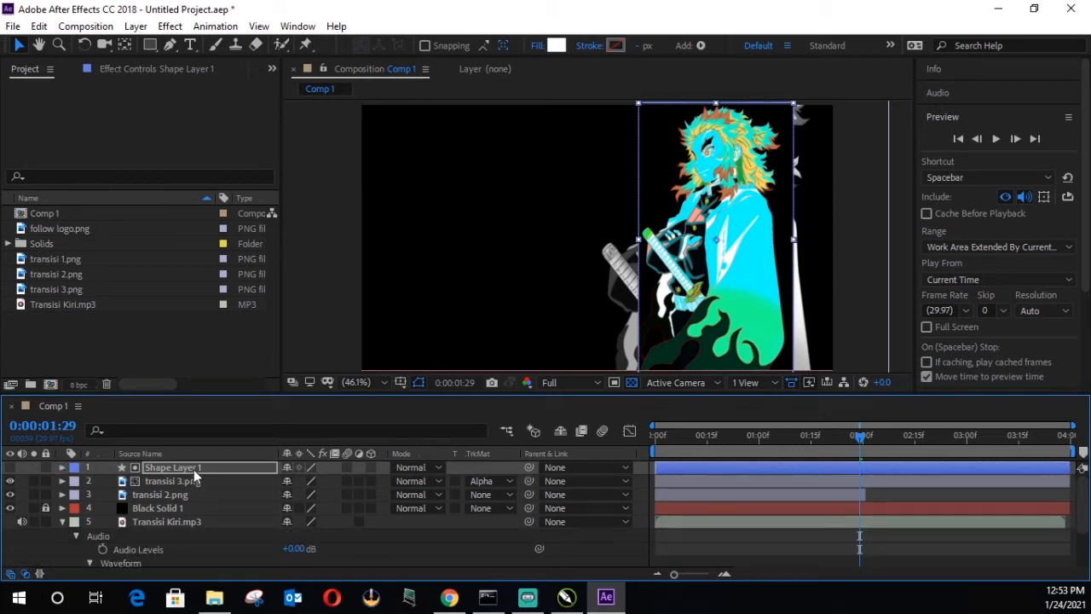
Step: Shift Shape Layer 1 beyond the frame's left edge to X position -536, and extend the end of transisi 2.png slightly
left_click(194, 469)
key("p")
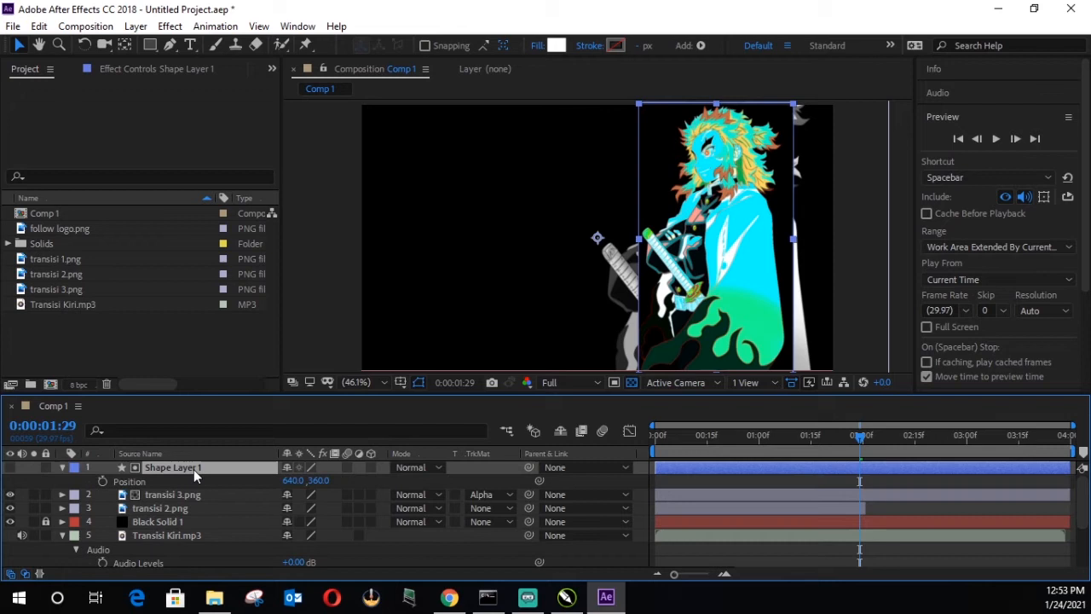
left_click_drag(295, 485, 70, 493)
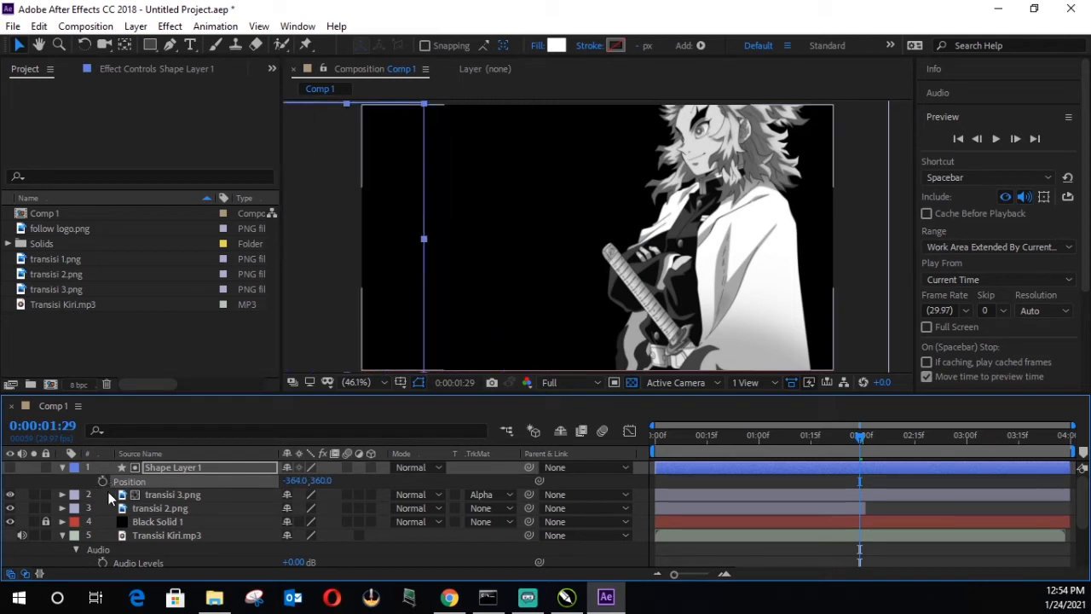
left_click_drag(294, 480, 166, 495)
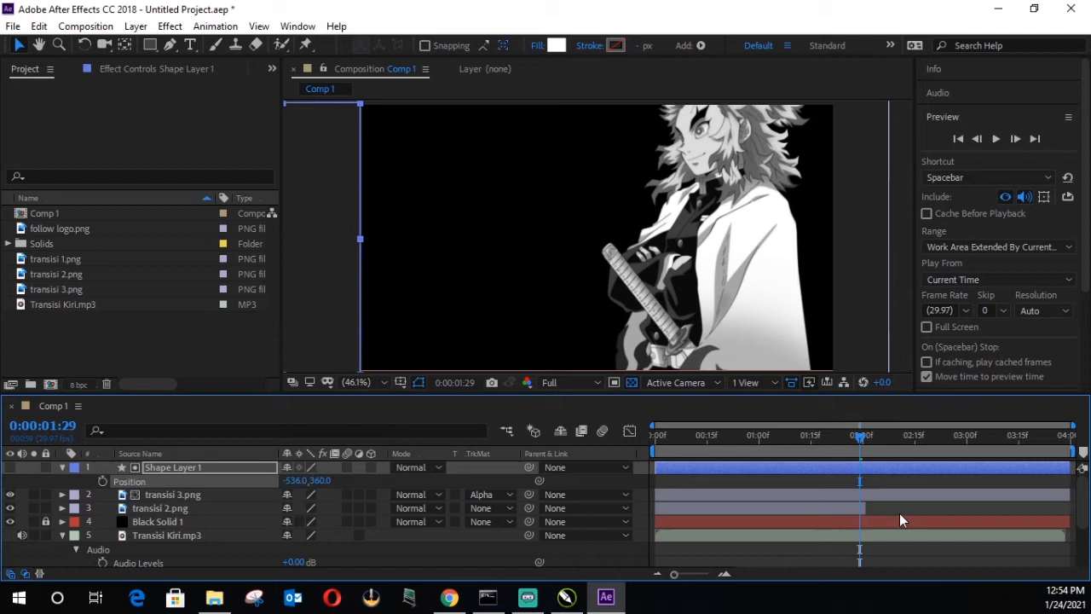
mouse_move(868, 507)
left_mouse_down()
mouse_move(924, 507)
mouse_move(873, 517)
left_mouse_up()
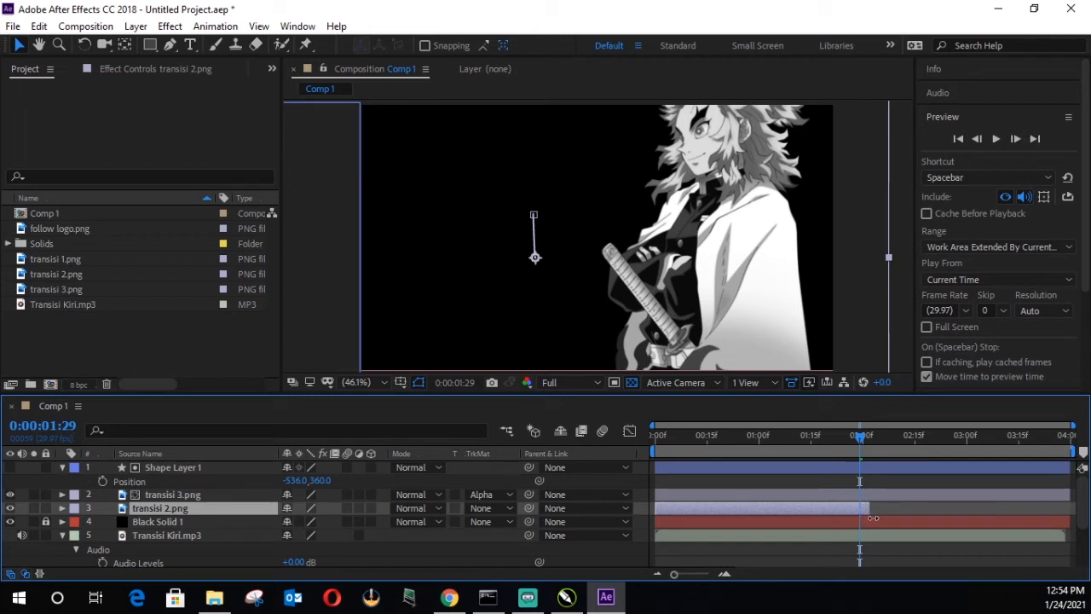
Step: Play the composition from 0:00:01:29 against the audio waveform to find where the reveal should end, and stop near 0:00:02:14
scroll(888, 516, "down", 3)
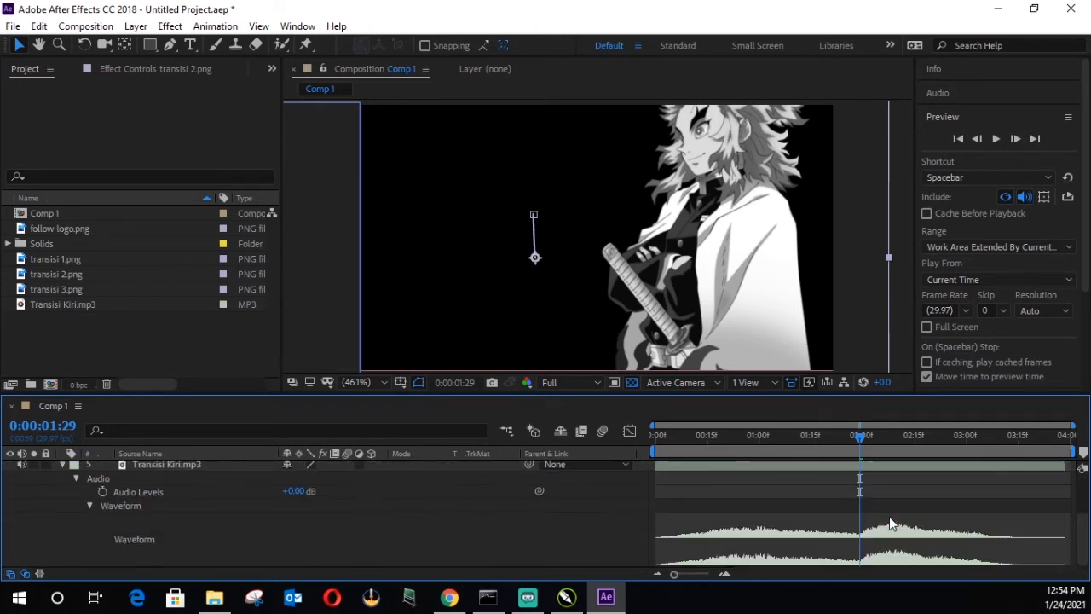
left_click(997, 141)
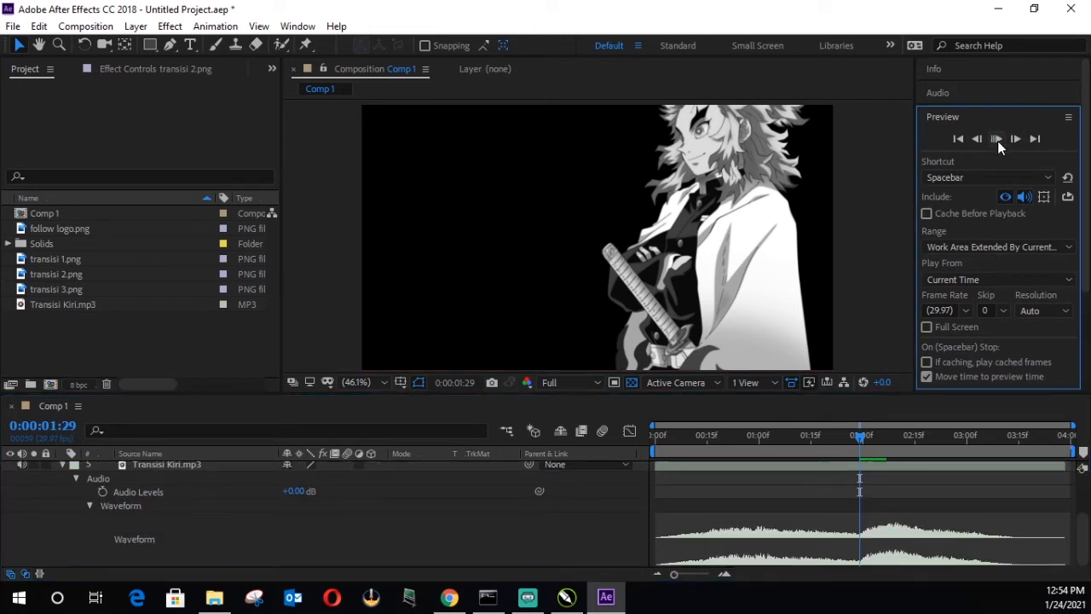
left_click_drag(909, 436, 860, 445)
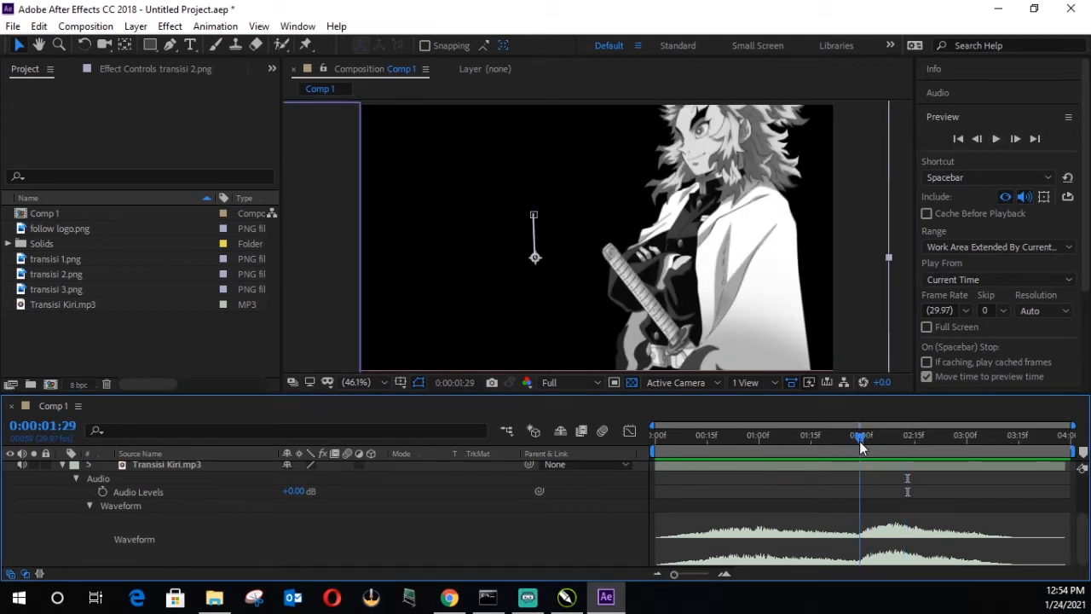
left_click(995, 140)
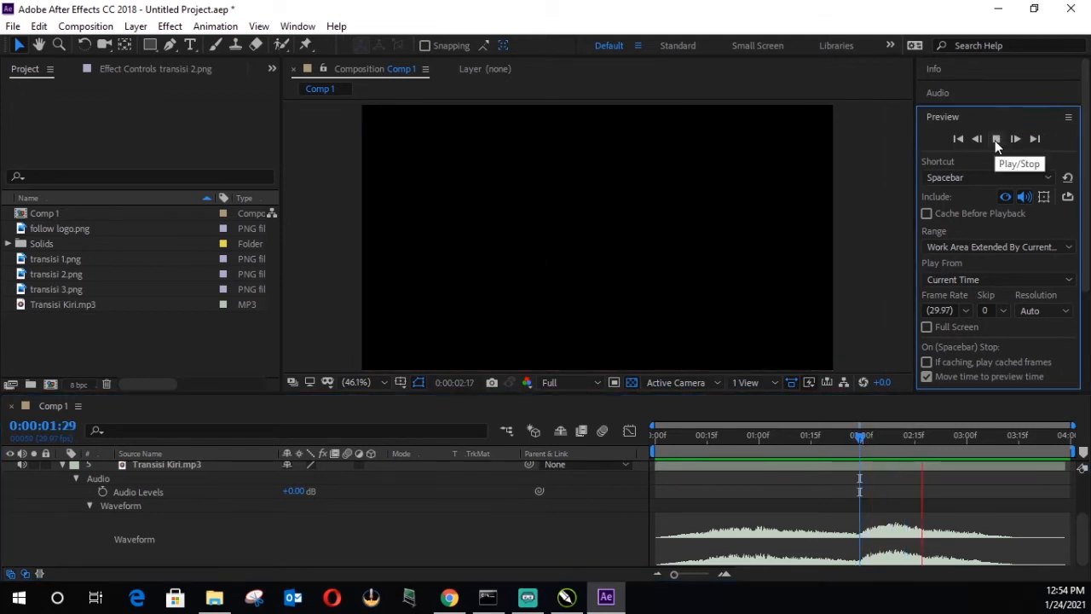
left_click_drag(936, 432, 912, 436)
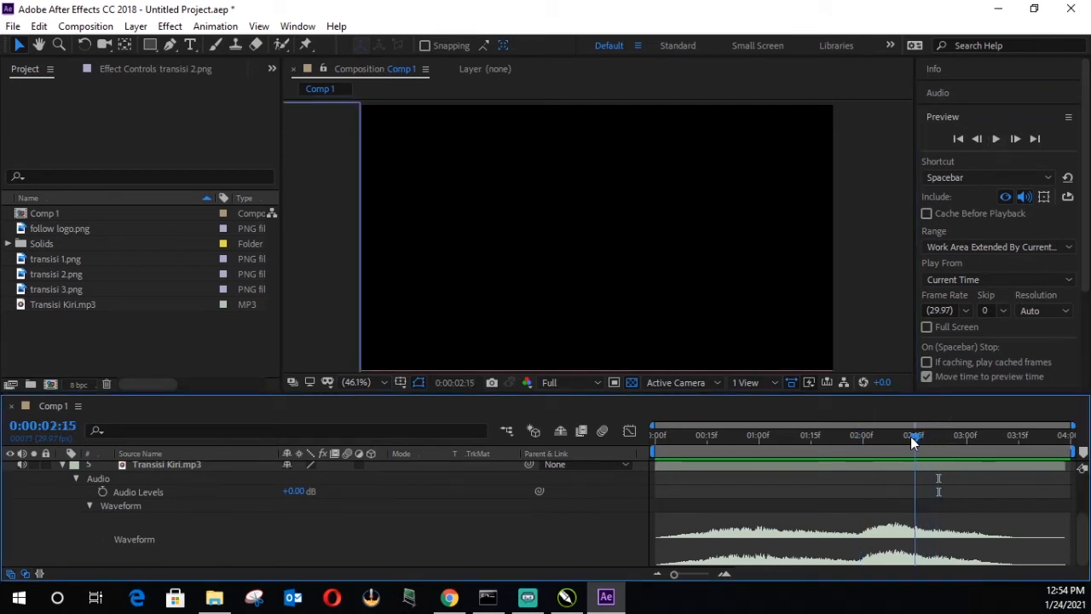
Step: At 0:00:02:14, shift Shape Layer 1 over the character to X position 634 and set a Position keyframe
scroll(921, 524, "up", 3)
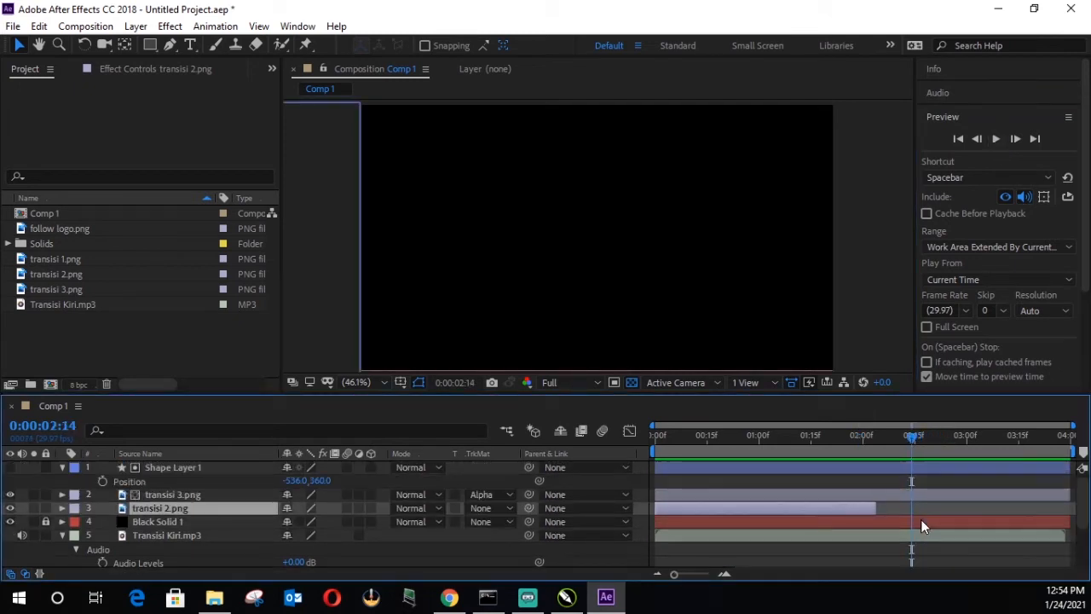
left_click(885, 469)
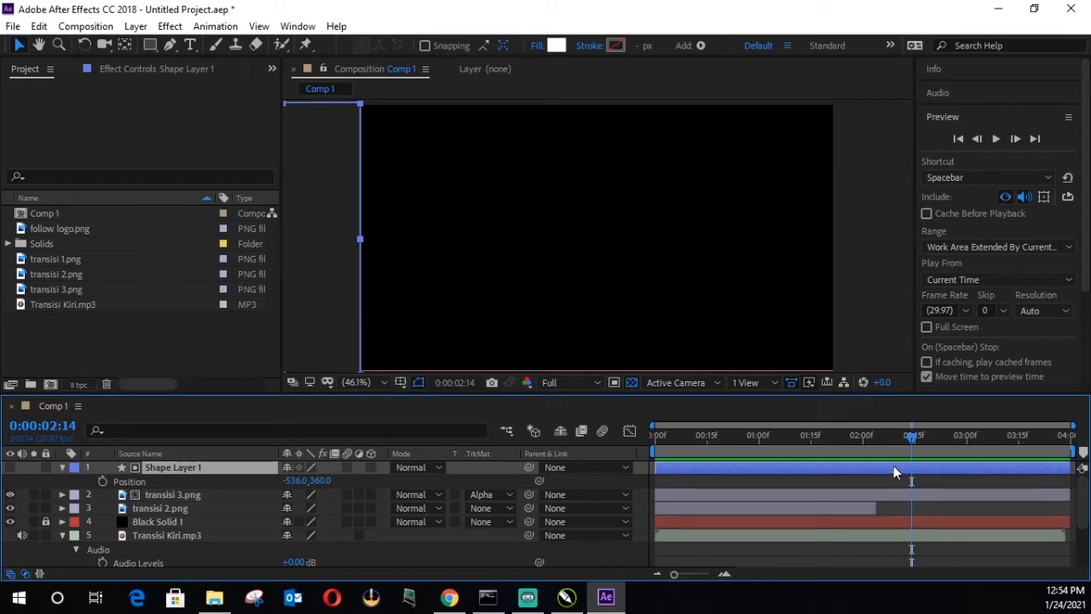
left_click_drag(295, 480, 1020, 487)
left_click_drag(299, 484, 510, 480)
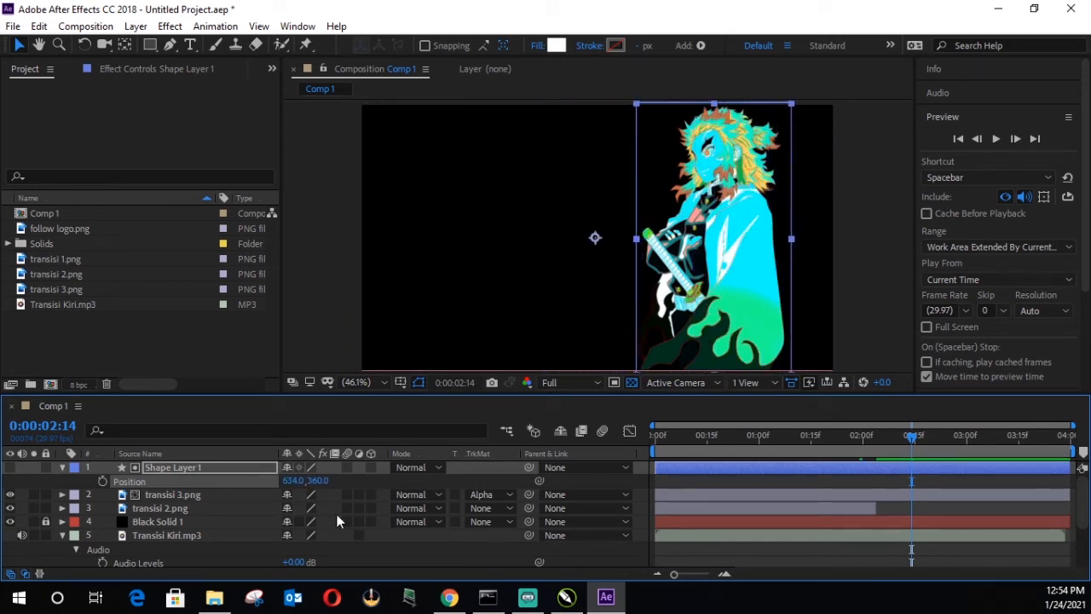
left_click(102, 481)
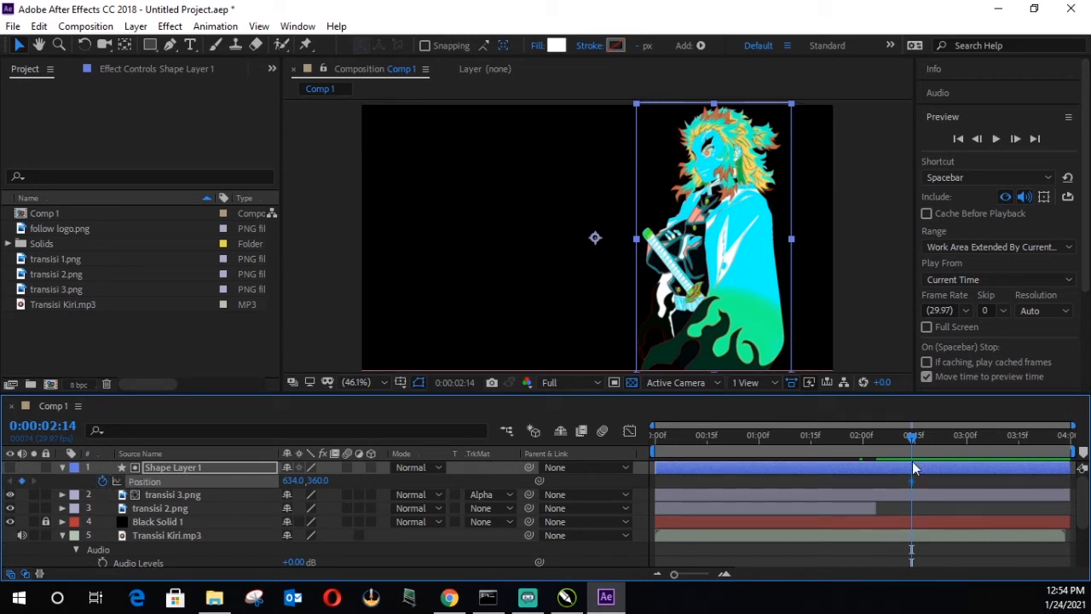
Step: At 0:00:01:29, keyframe Shape Layer 1 beyond the frame's left edge with X position -539
scroll(932, 477, "down", 2)
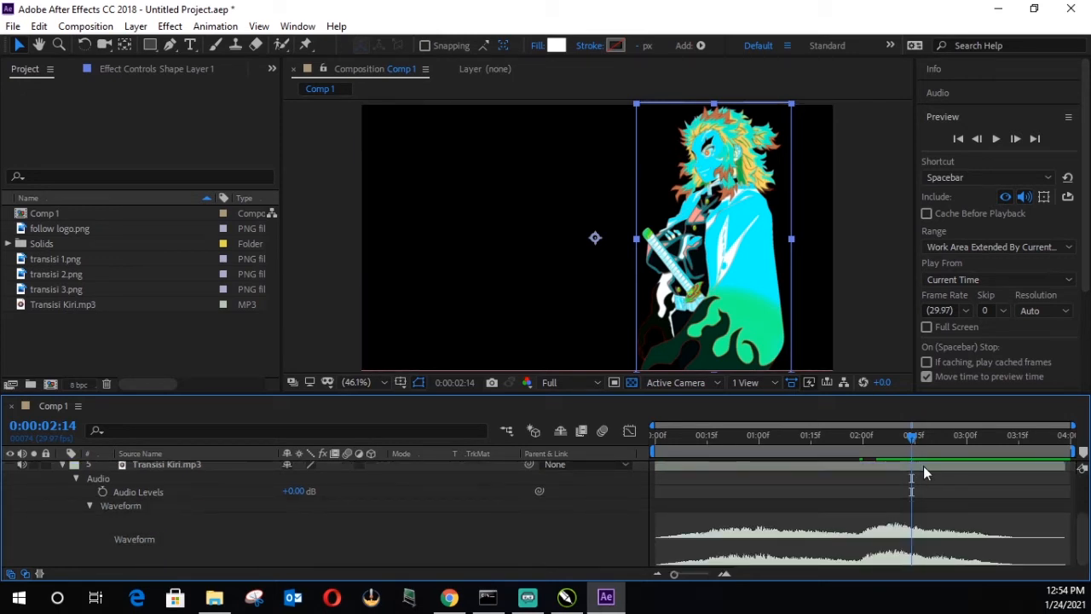
left_click_drag(912, 436, 861, 445)
scroll(877, 515, "up", 3)
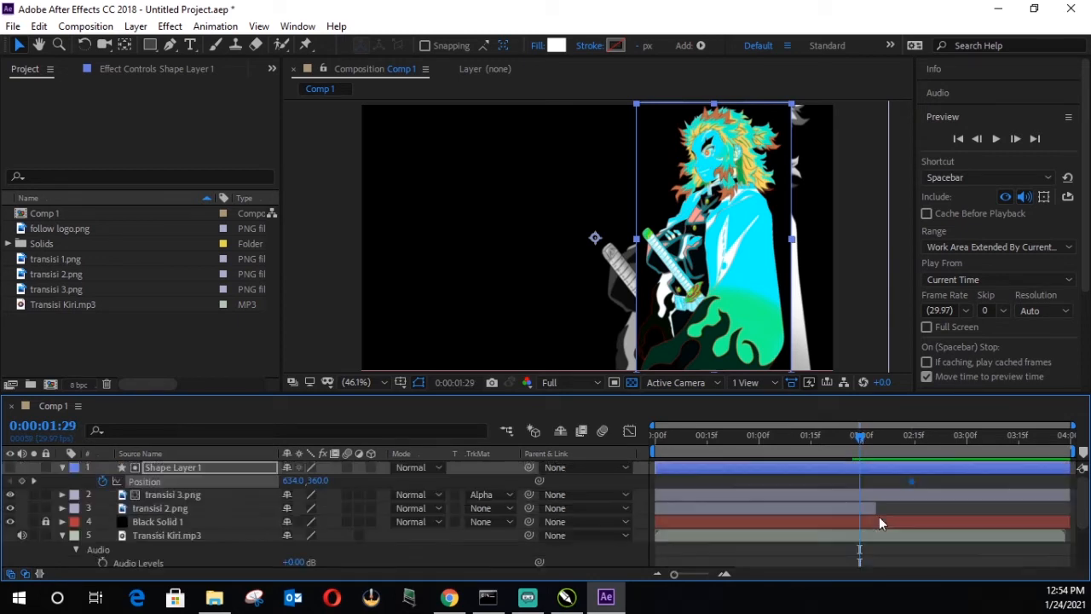
left_click_drag(294, 481, 132, 481)
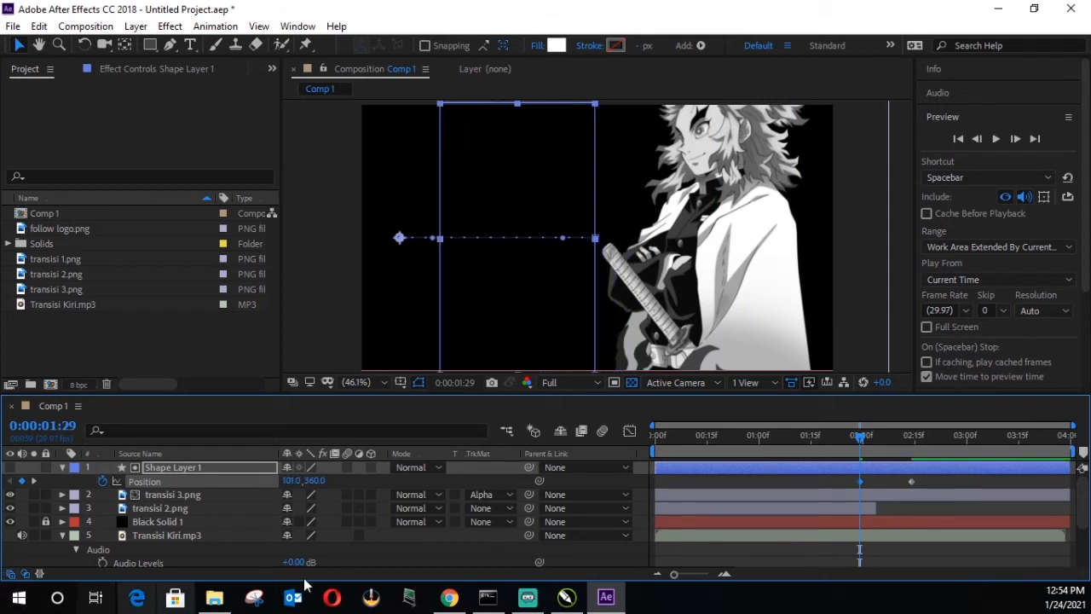
left_click_drag(234, 481, 1, 481)
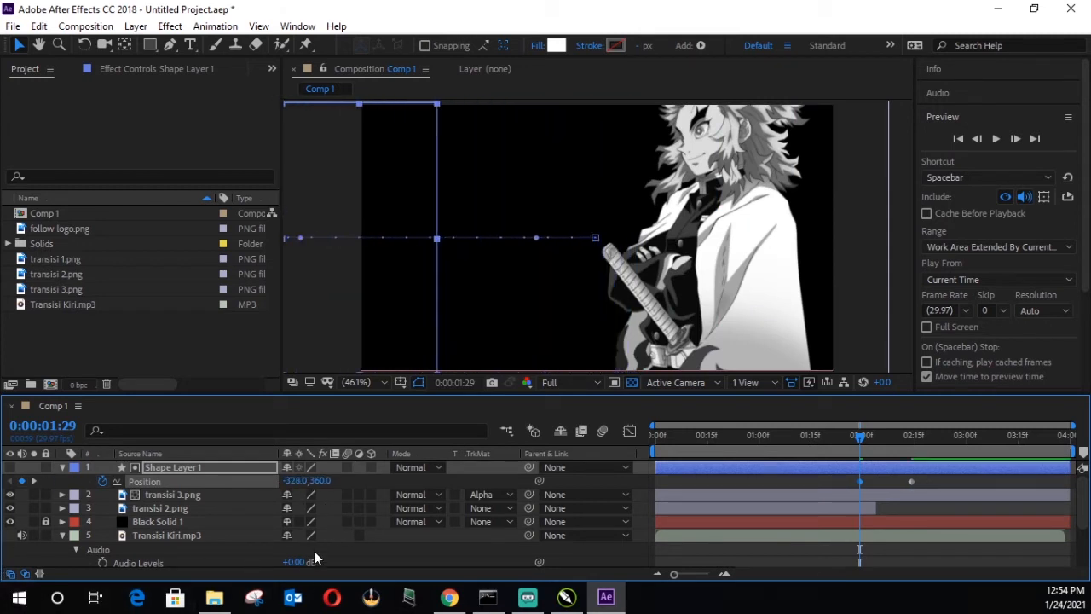
left_click_drag(288, 480, 154, 509)
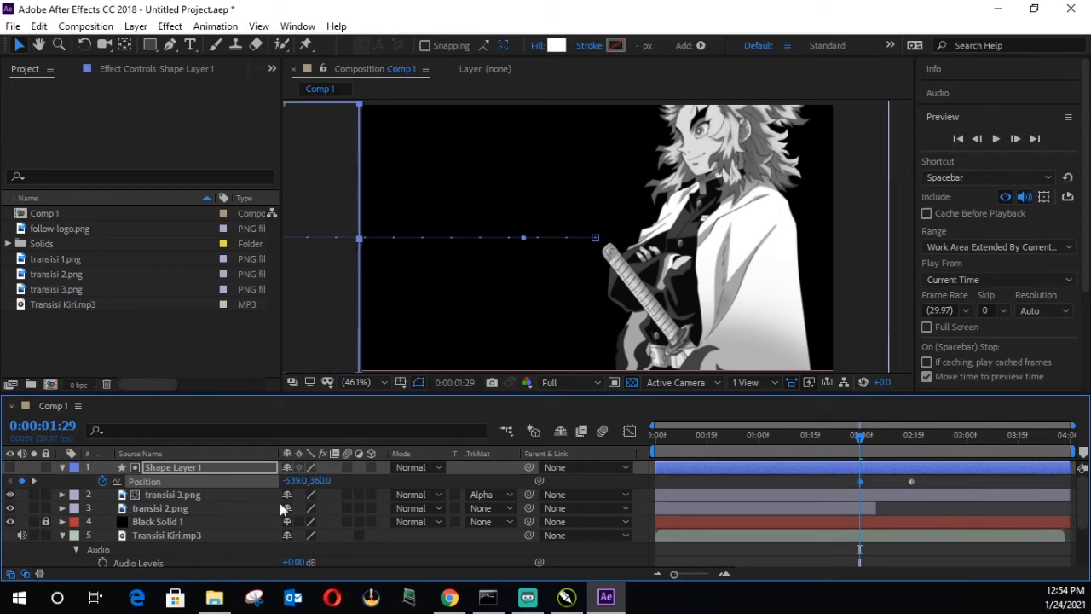
Step: Preview the composition from the start to check the transisi 3.png reveal
left_click_drag(681, 438, 637, 435)
left_click(997, 137)
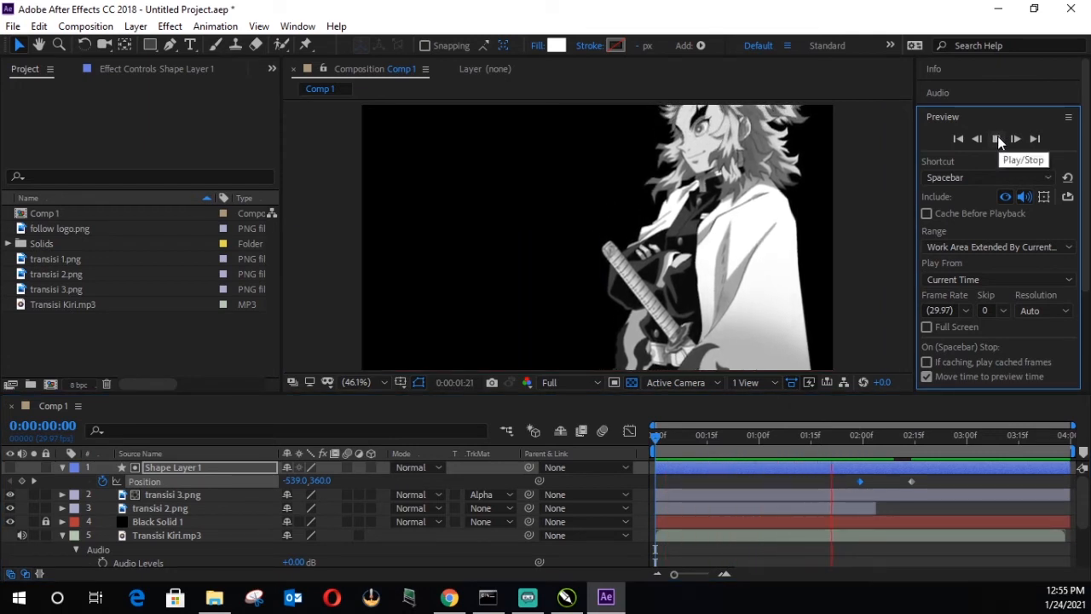
left_click(997, 137)
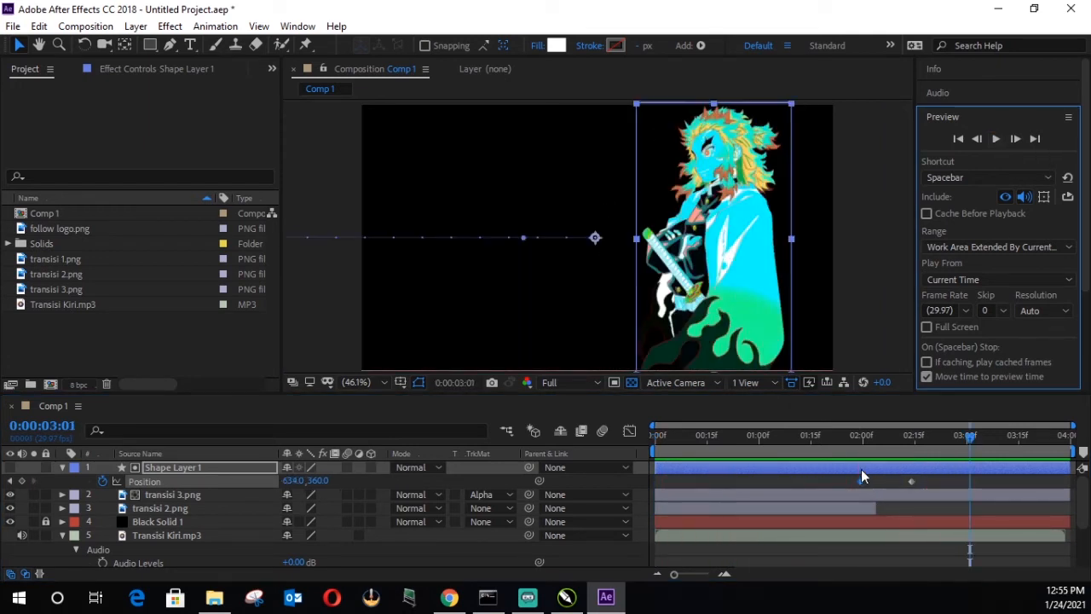
Step: Return the current time to 0:00:02:14 and add transisi 1.png to Comp 1 as the topmost layer
left_click_drag(857, 439, 917, 449)
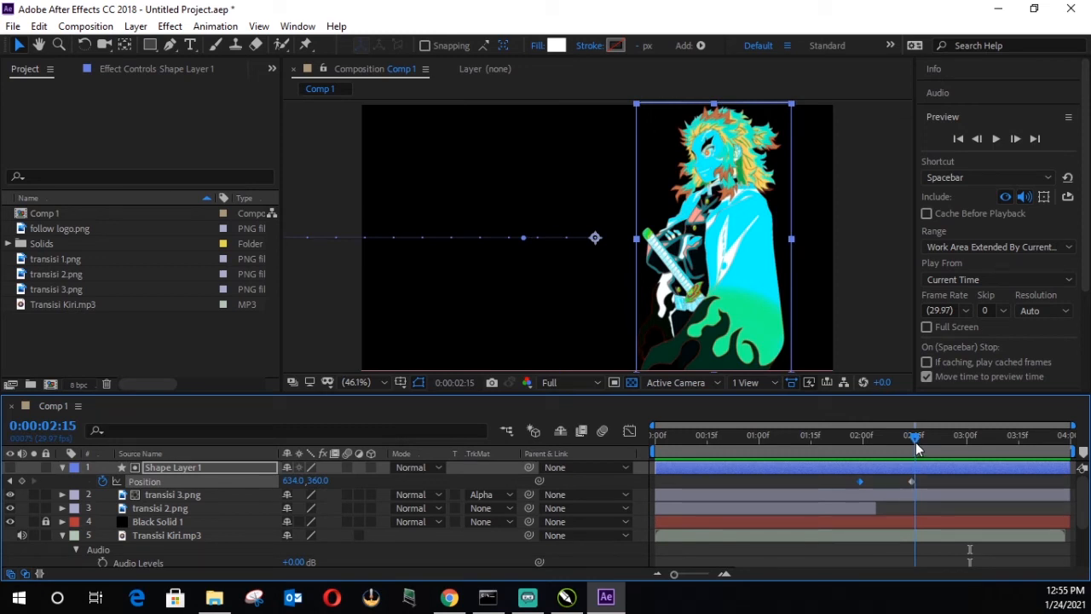
left_click_drag(915, 444, 906, 449)
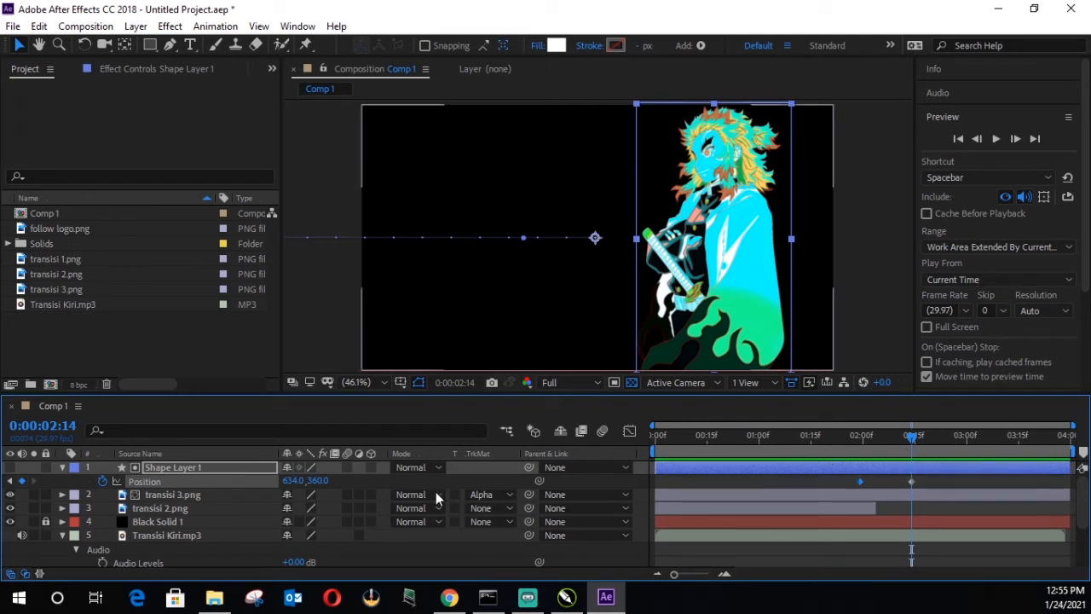
left_click(92, 261)
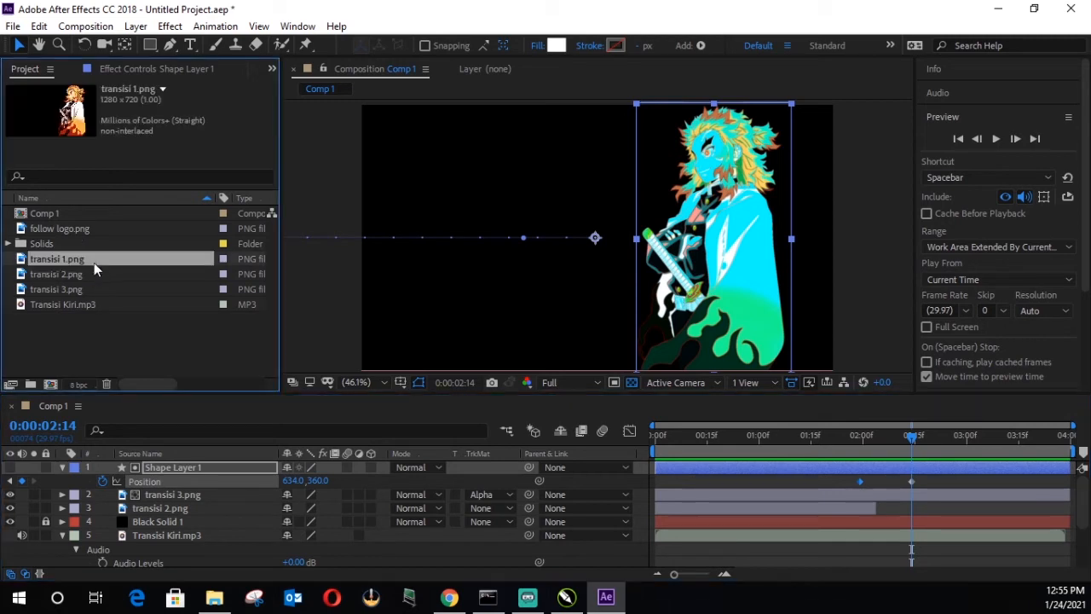
left_click_drag(86, 257, 165, 464)
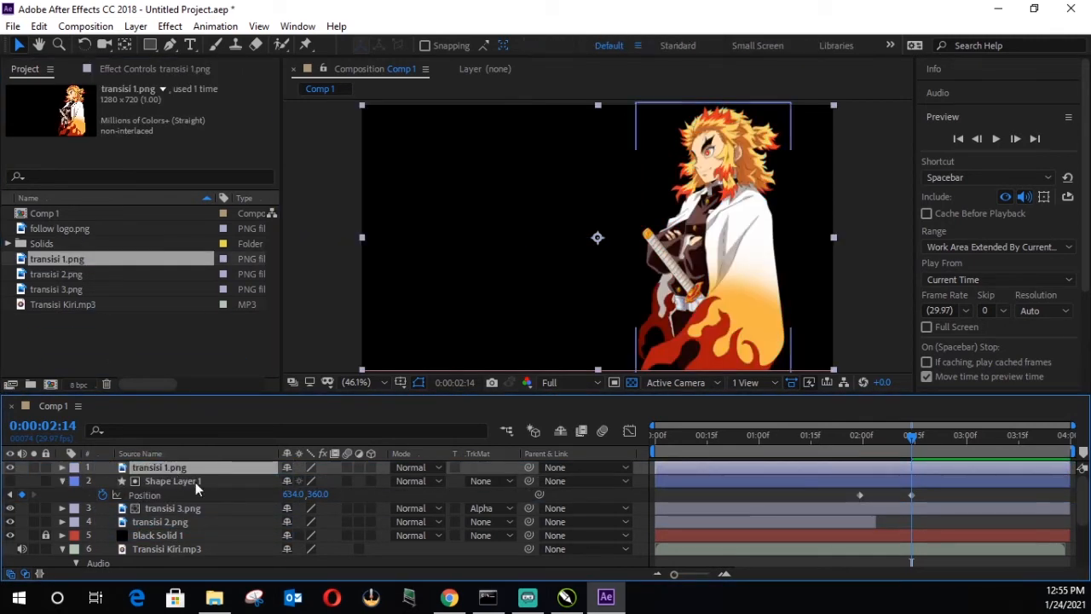
left_click(881, 301)
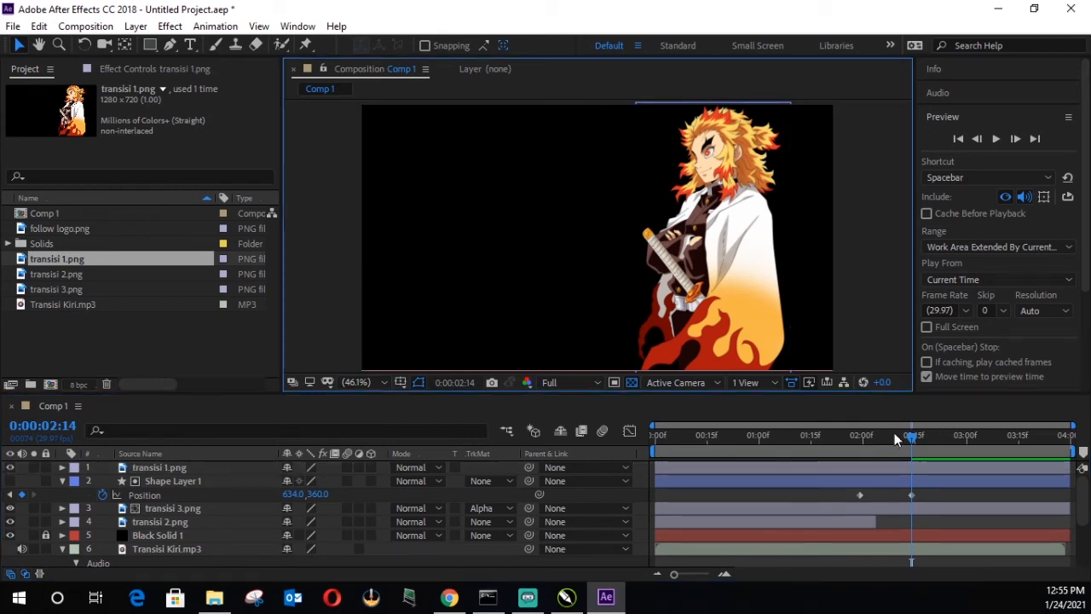
left_click(880, 484)
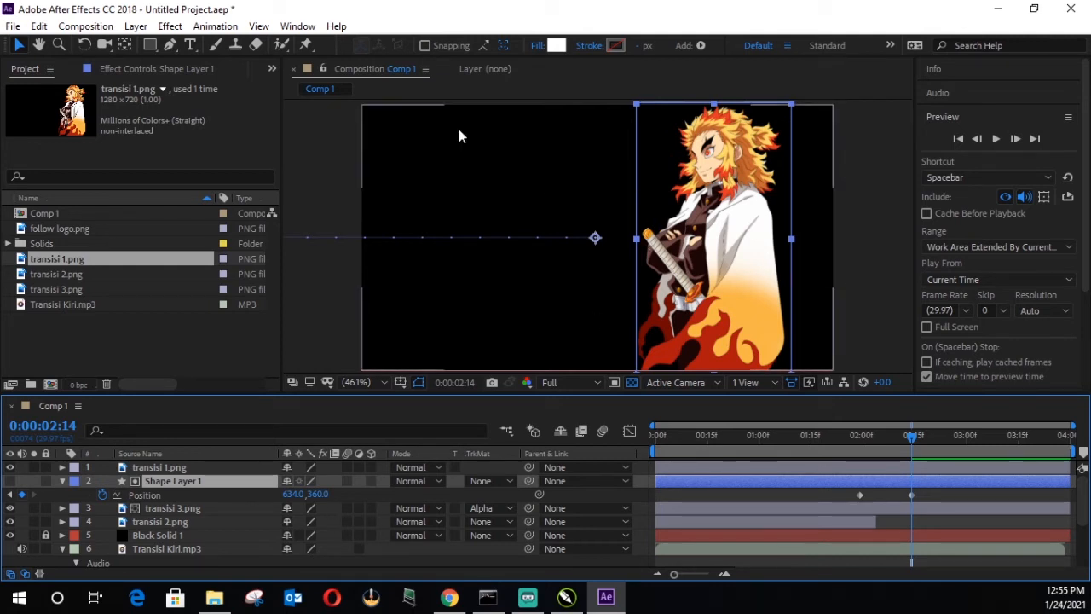
Step: Create a second shape layer above transisi 1.png, draw a full-height white rectangle over the character, and collapse its properties
left_click(154, 468)
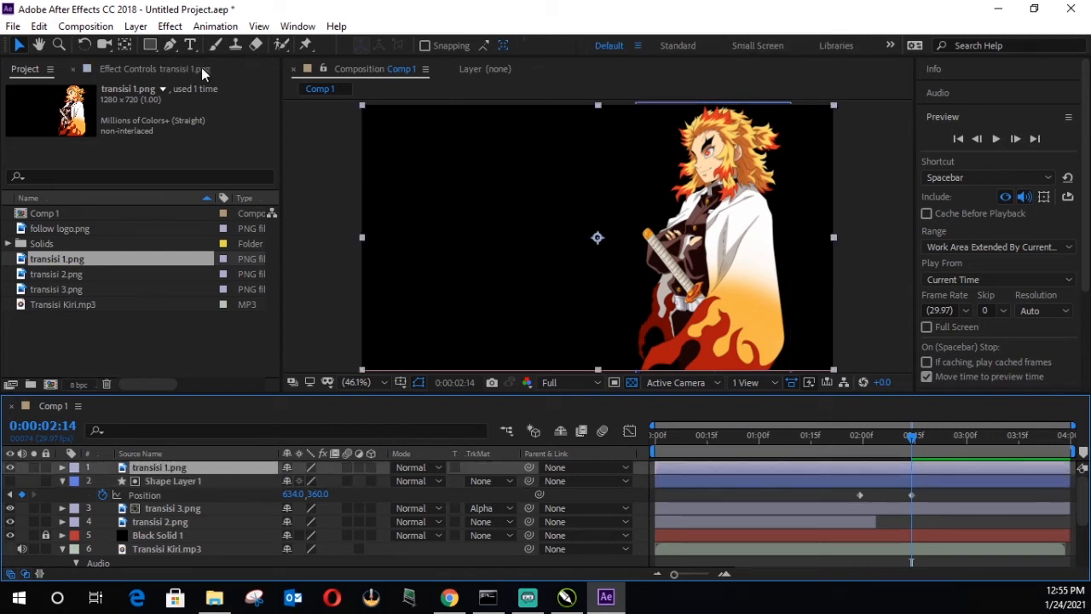
left_click(136, 25)
mouse_move(204, 45)
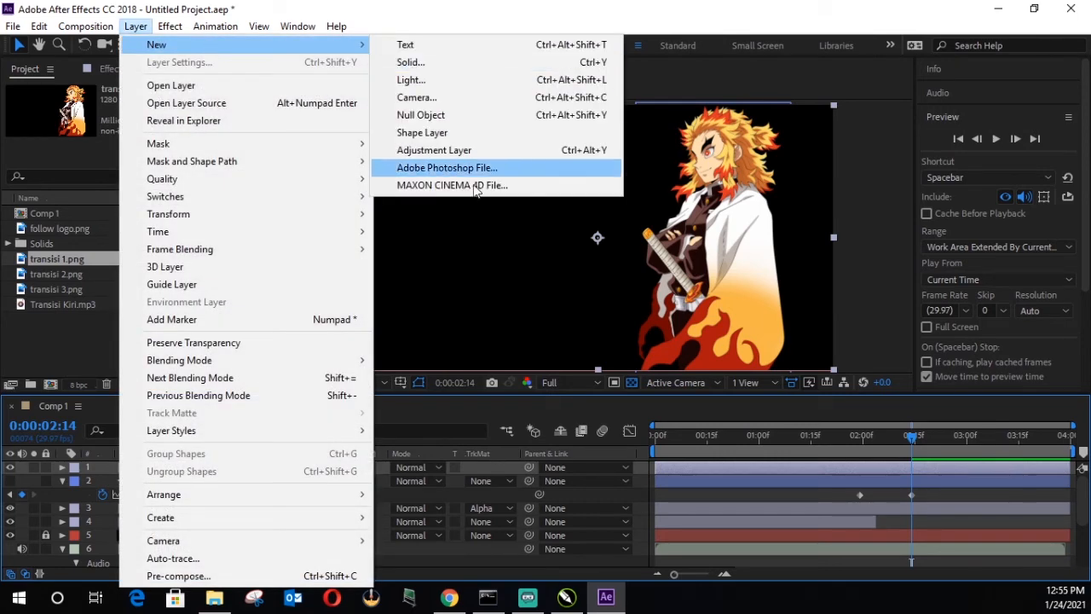
left_click(475, 134)
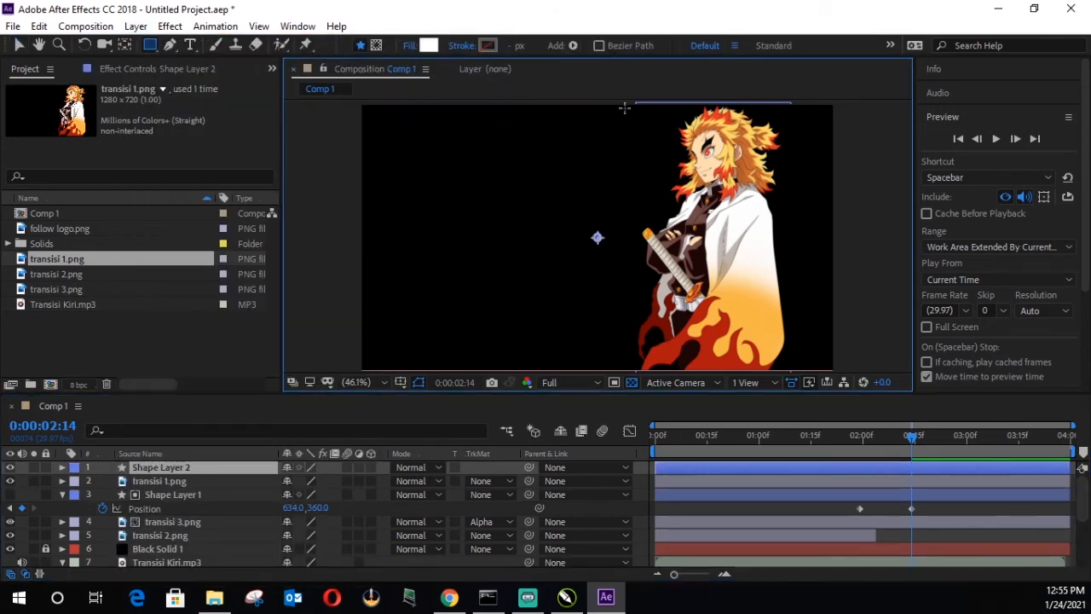
left_click_drag(679, 160, 791, 403)
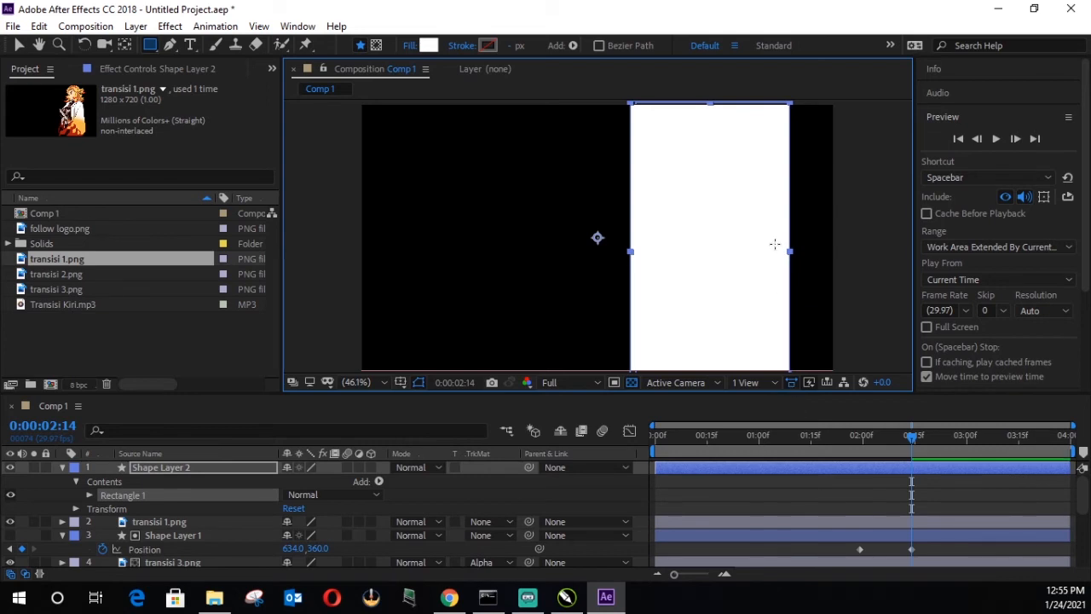
left_click(58, 467)
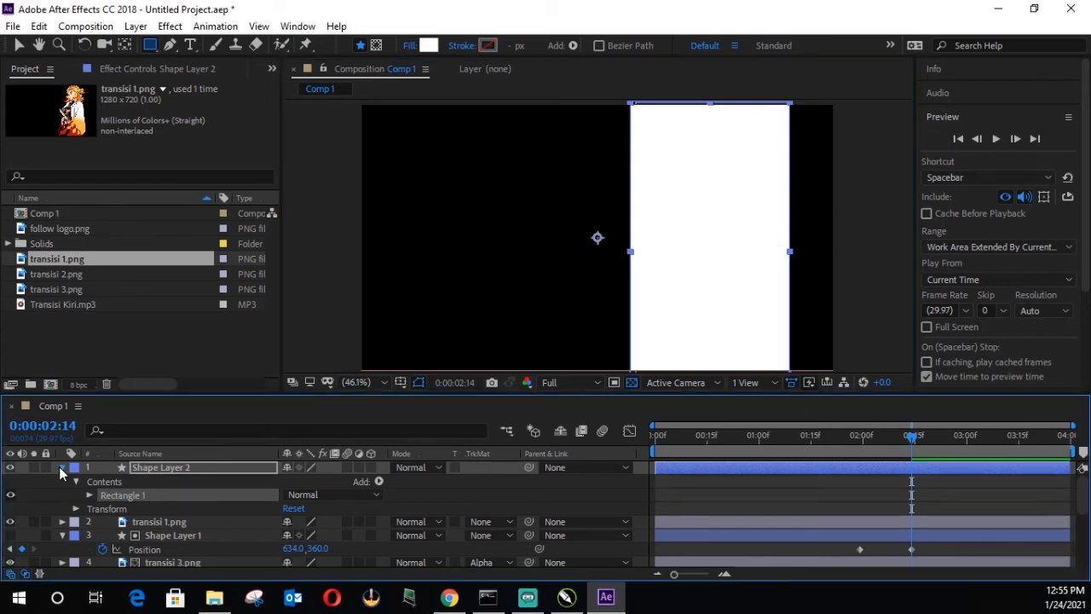
Step: Set the track matte of transisi 1.png to Alpha using Shape Layer 2, and switch back to the Selection tool
left_click(153, 483)
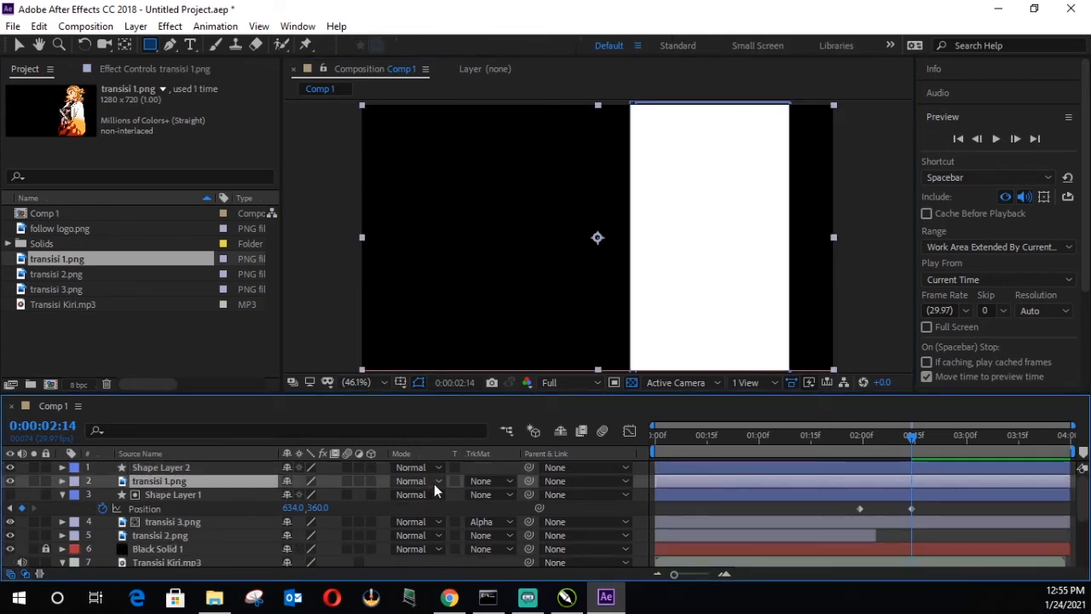
left_click(496, 482)
left_click(545, 410)
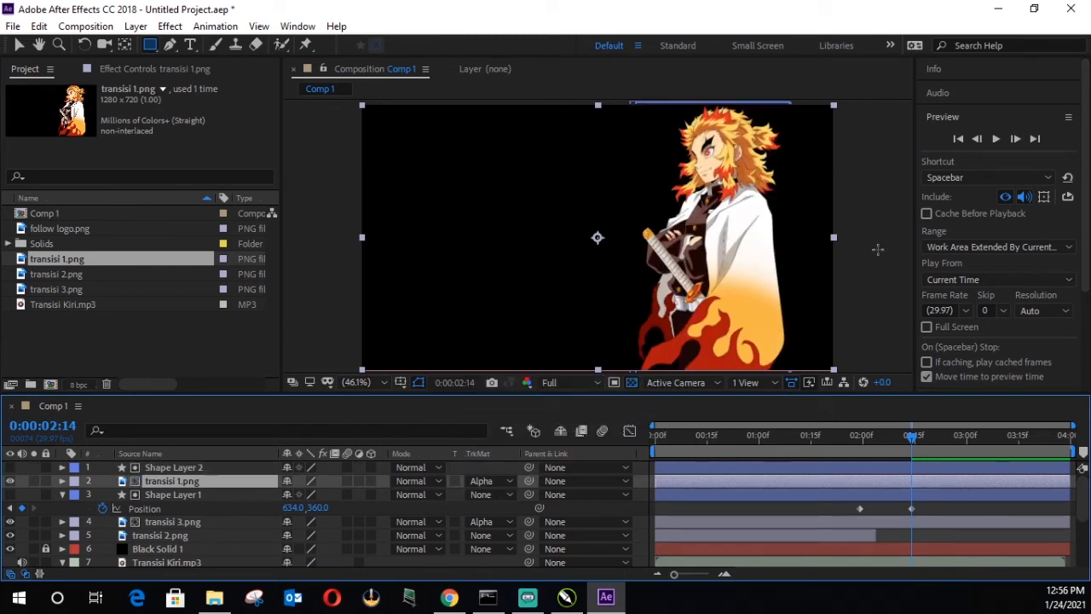
left_click(19, 45)
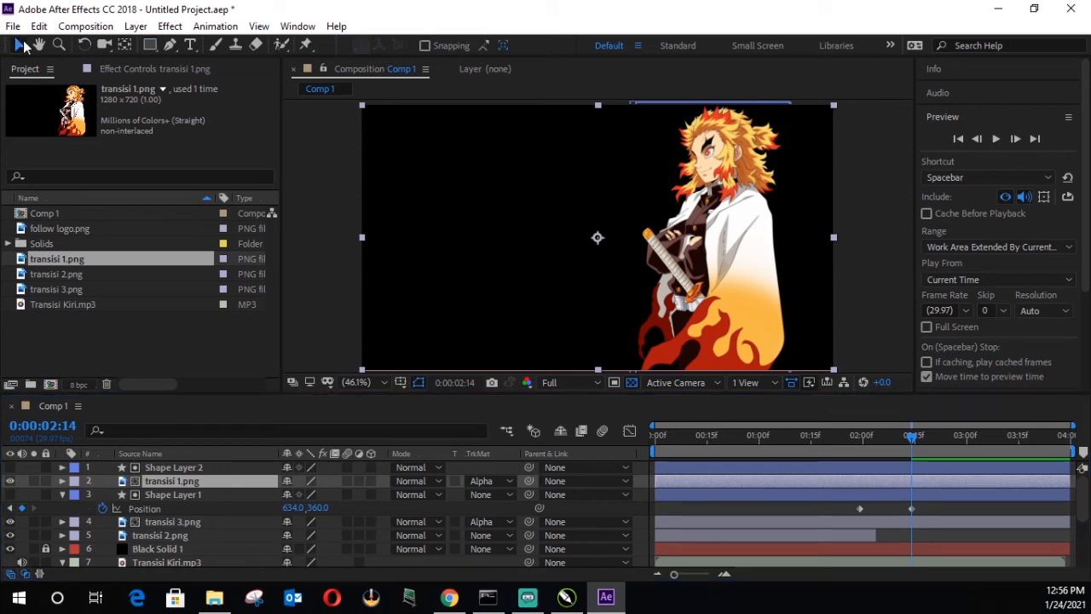
Step: Keyframe Shape Layer 2's current Position at 0:00:02:14, and shift it beyond the frame's right edge to X position 1199 at 0:00:01:29
left_click(912, 442)
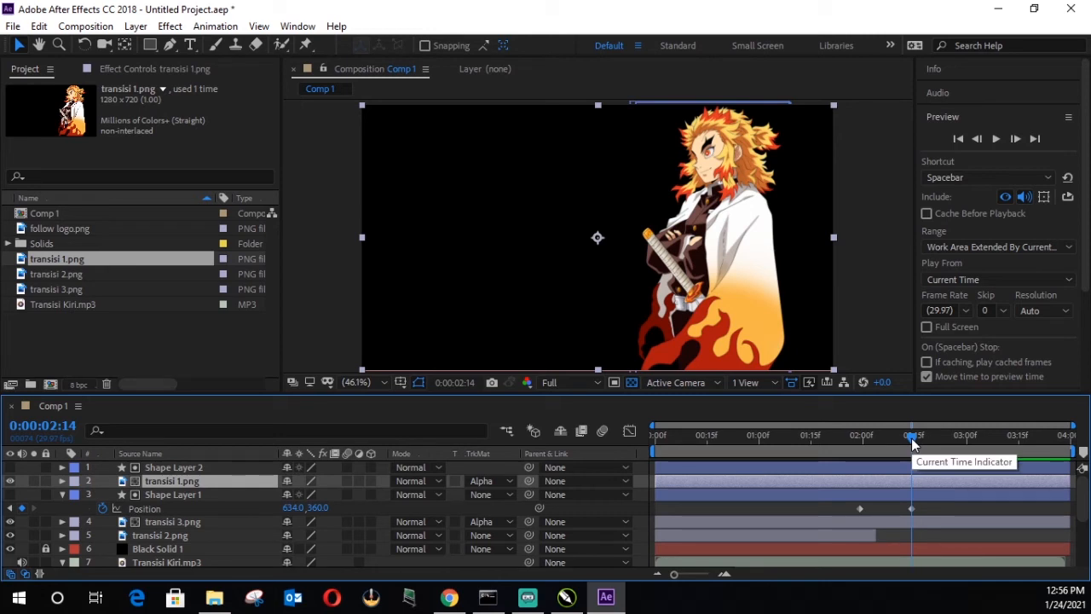
left_click(193, 468)
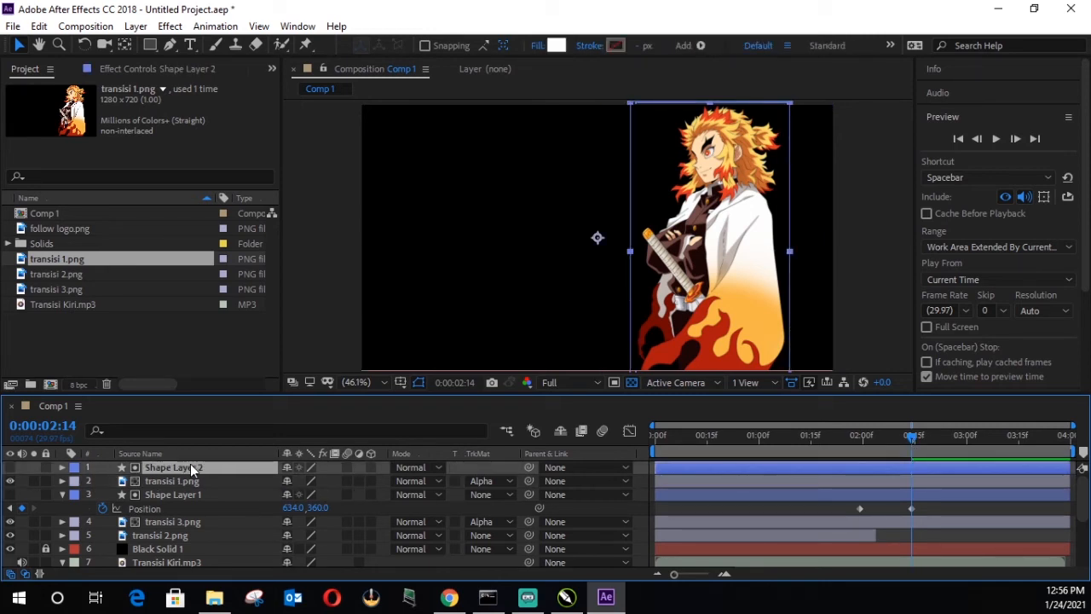
key("p")
left_click(102, 481)
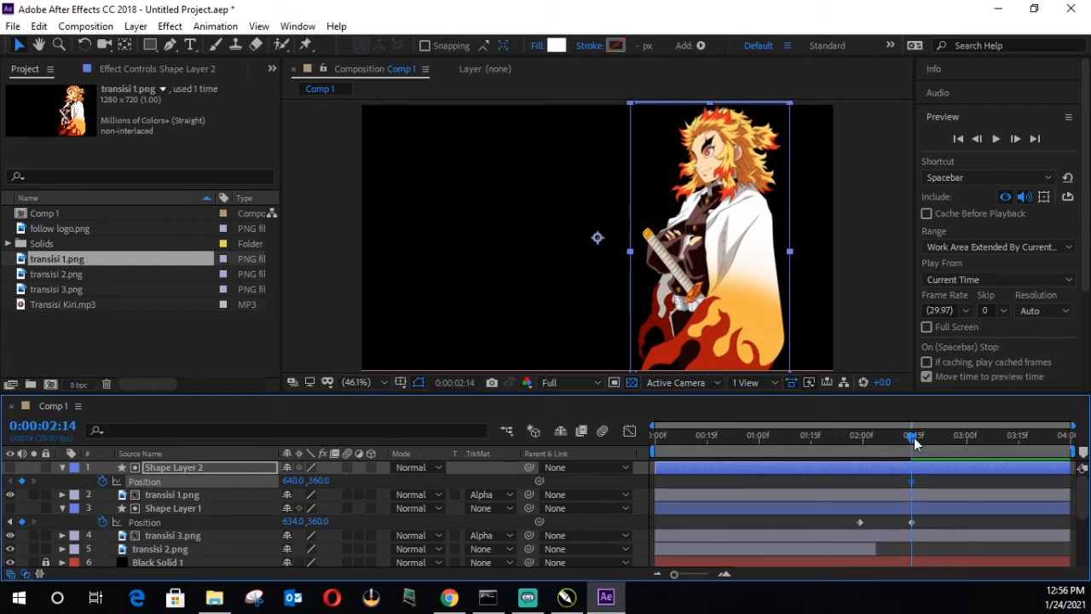
left_click_drag(872, 441, 863, 444)
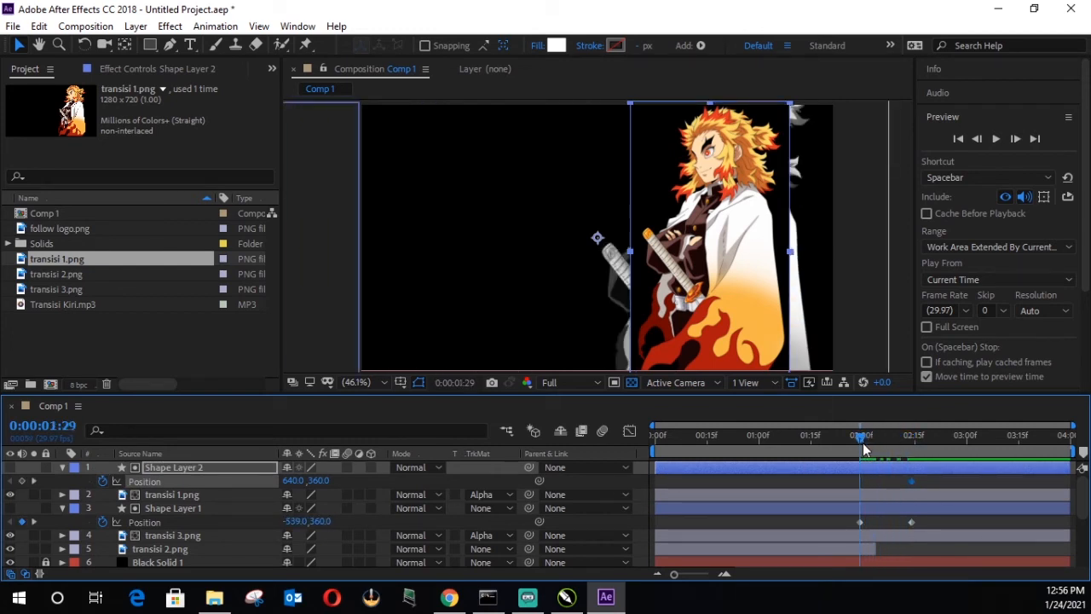
left_click_drag(290, 480, 691, 475)
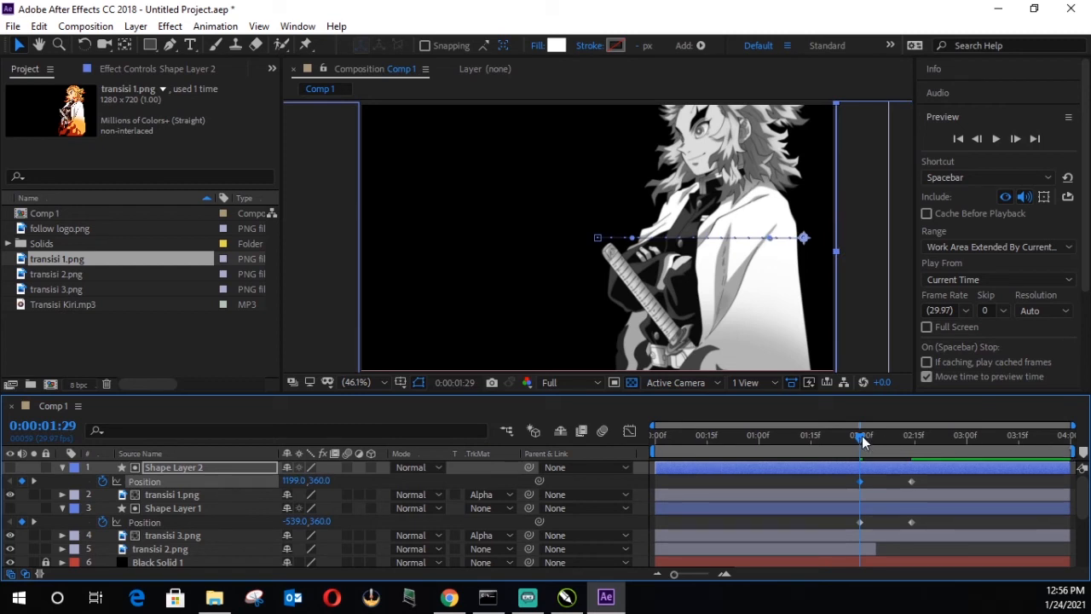
Step: Preview the transition twice from the start of the composition
left_click_drag(773, 435, 544, 464)
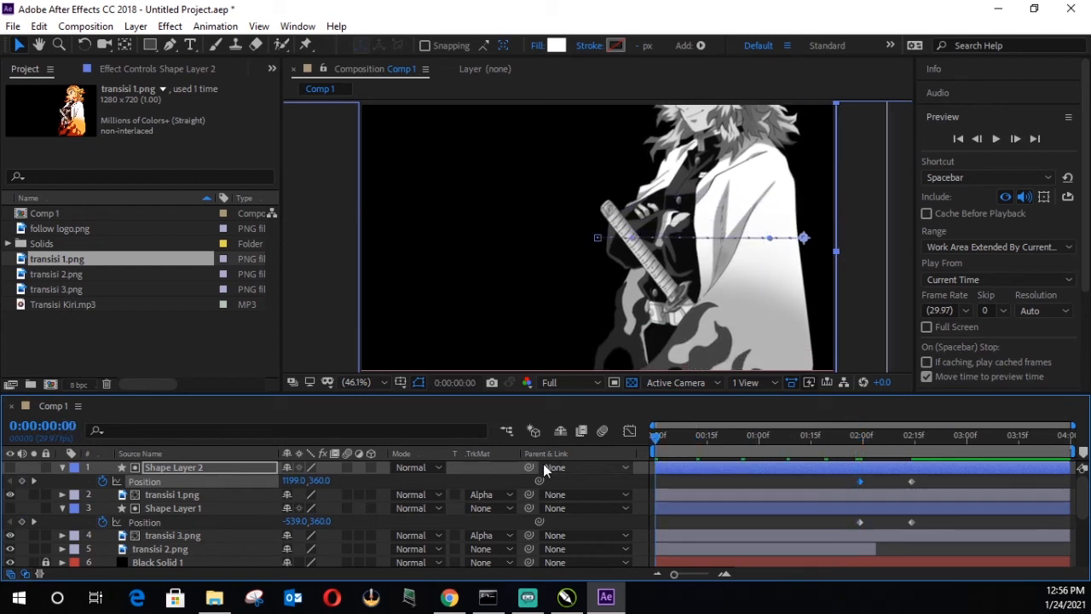
key("space")
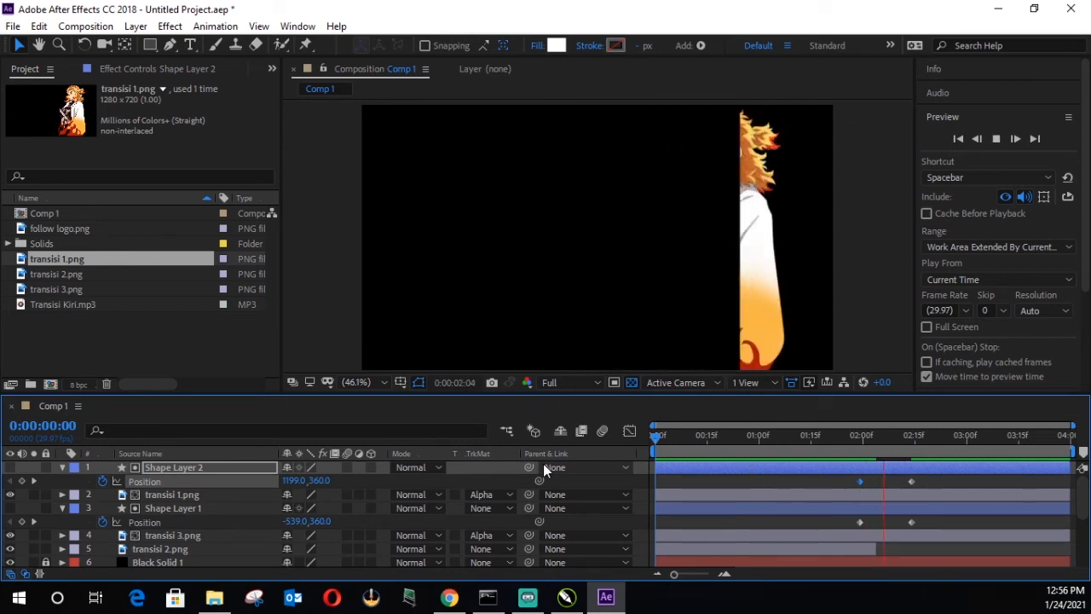
key("space")
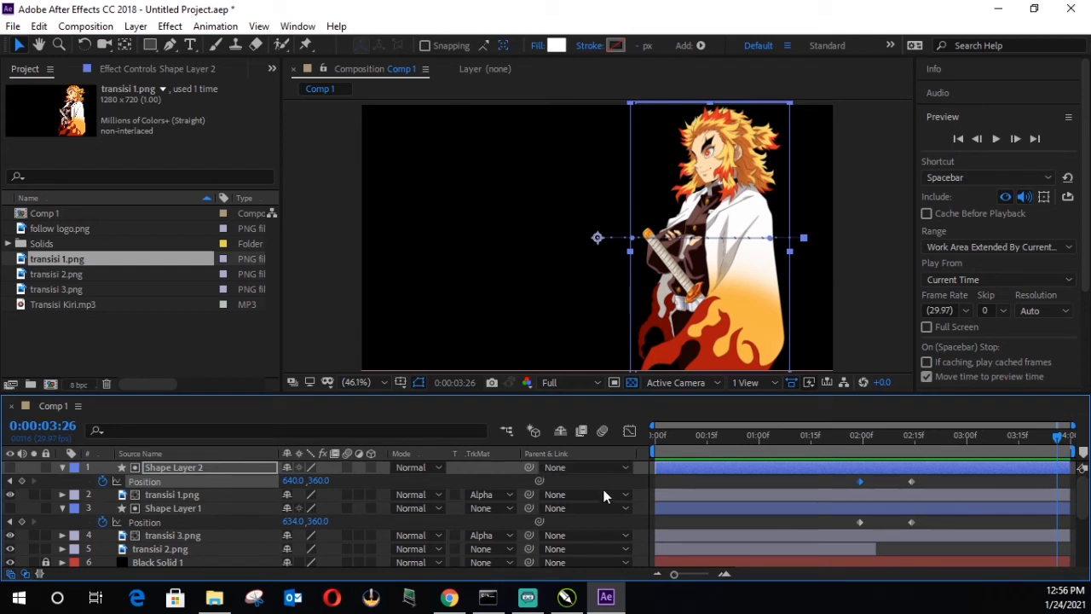
left_click_drag(873, 443, 552, 444)
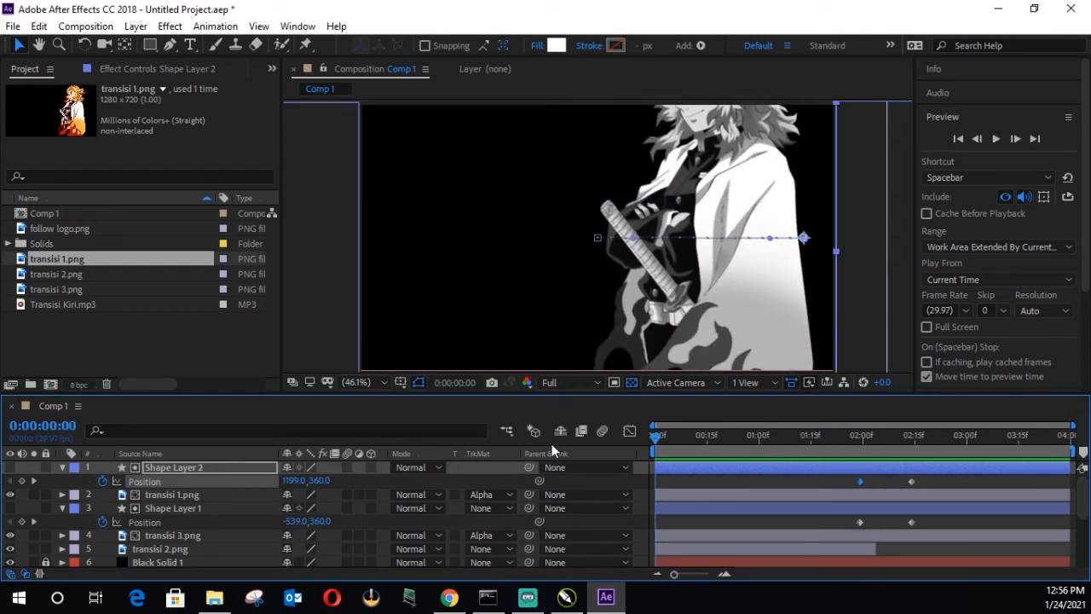
key("space")
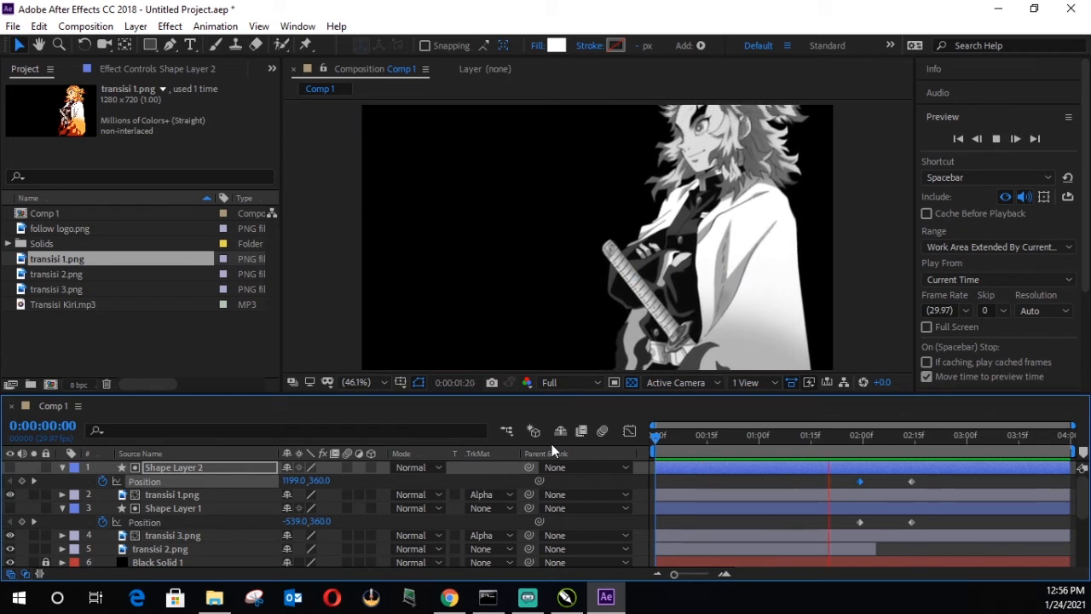
Step: Trim the ends of Shape Layer 1 and transisi 3.png to about 0:00:02:14
left_click_drag(888, 432, 862, 442)
left_click(860, 509)
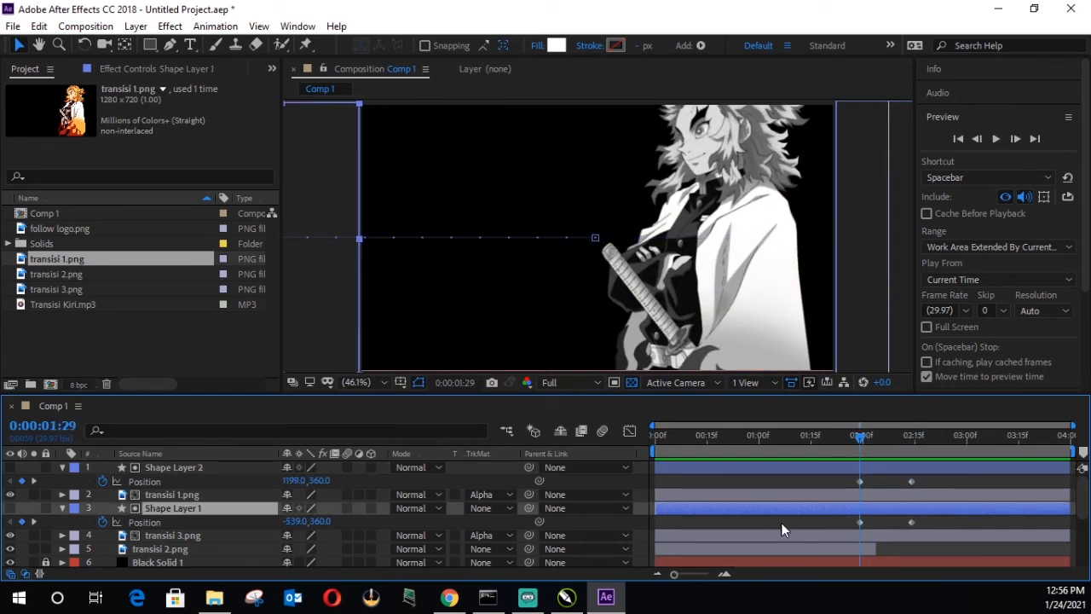
left_click_drag(1069, 536, 917, 539)
left_click_drag(1069, 509, 913, 524)
left_click(910, 535)
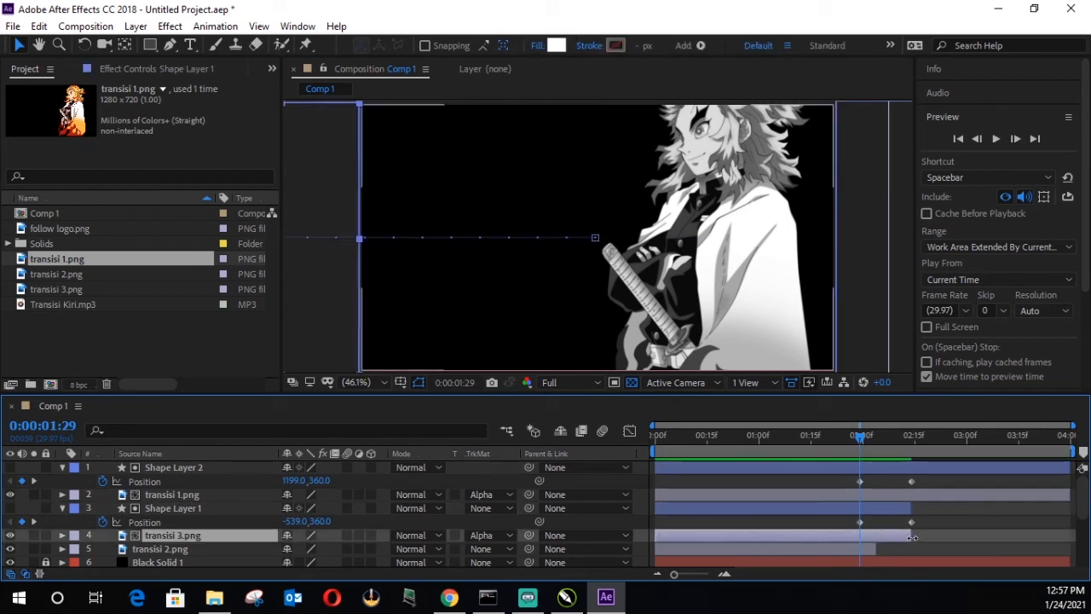
left_click(931, 468)
left_click(893, 485)
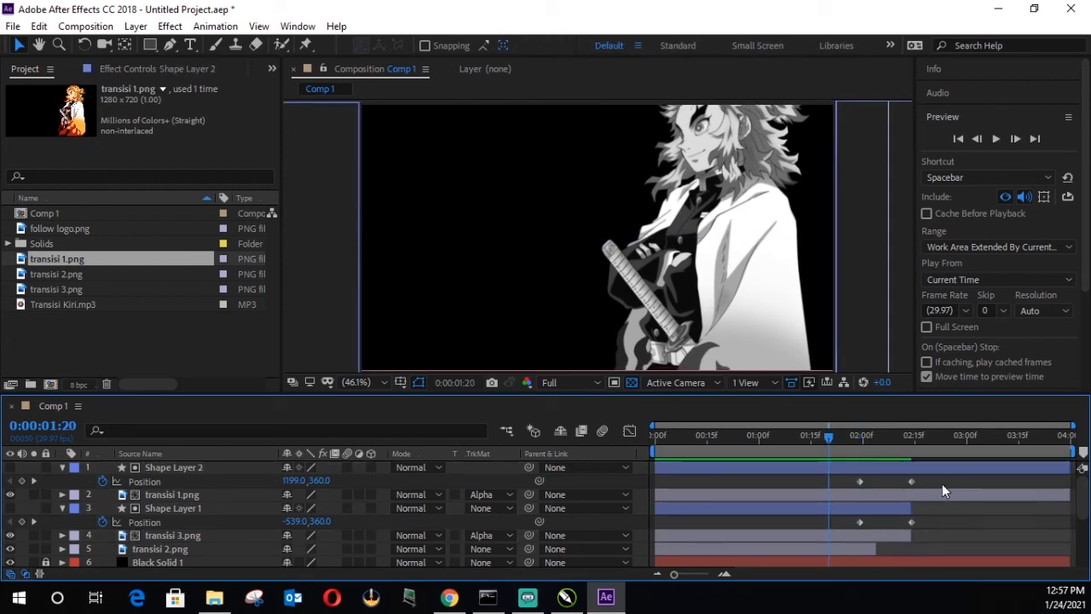
Step: Set the current time to 0:00:01:29 and display the Position property of transisi 1.png
left_click(884, 439)
left_click_drag(883, 440, 861, 454)
left_click(222, 499)
key("p")
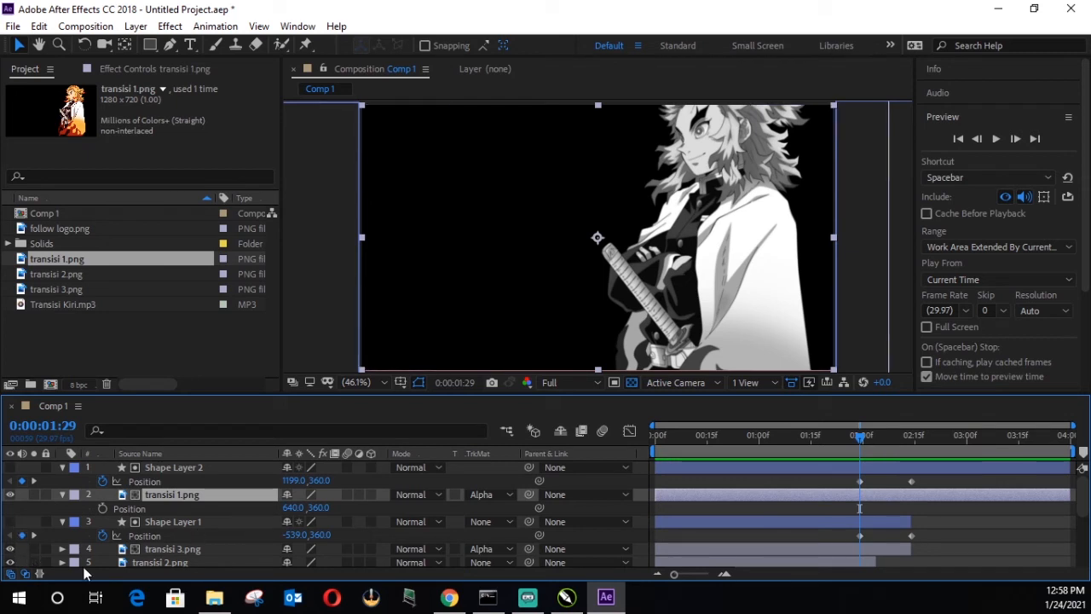
Step: Try animating transisi 1.png's vertical Position from 457 at 0:00:01:29 to 360 at 0:00:03:29, and preview it
scroll(102, 545, "down", 1)
scroll(226, 516, "up", 2)
left_click_drag(872, 438, 931, 439)
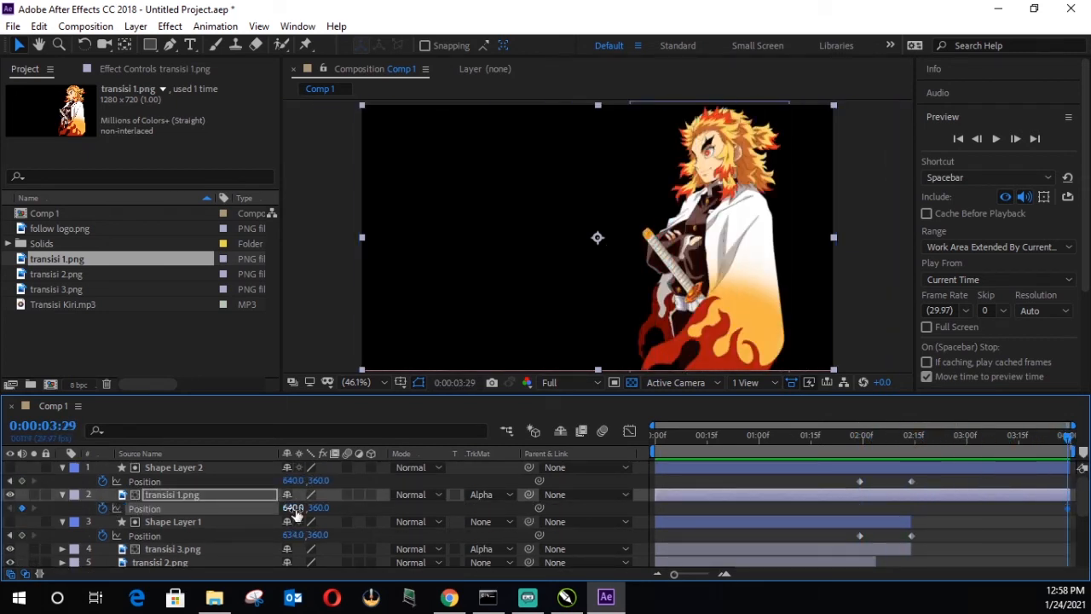
left_click_drag(300, 509, 390, 515)
key("ctrl+z")
left_click_drag(917, 508, 859, 508)
key("space")
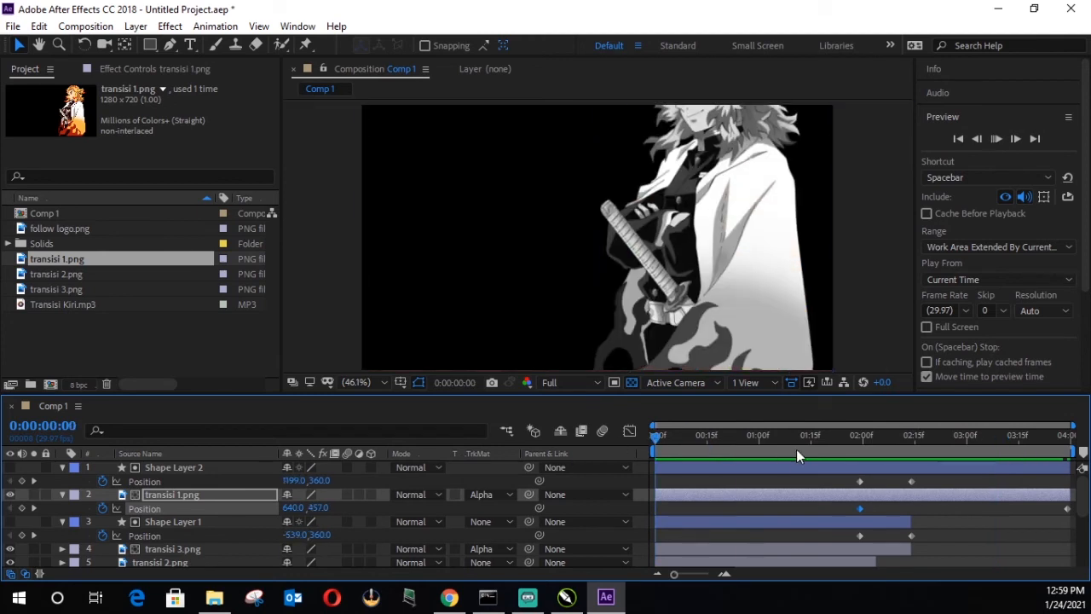
Step: Try delaying transisi 1.png's first Position keyframe to 0:00:02:14, and undo the Position keyframing
left_click_drag(846, 436, 914, 443)
left_click_drag(860, 509, 911, 510)
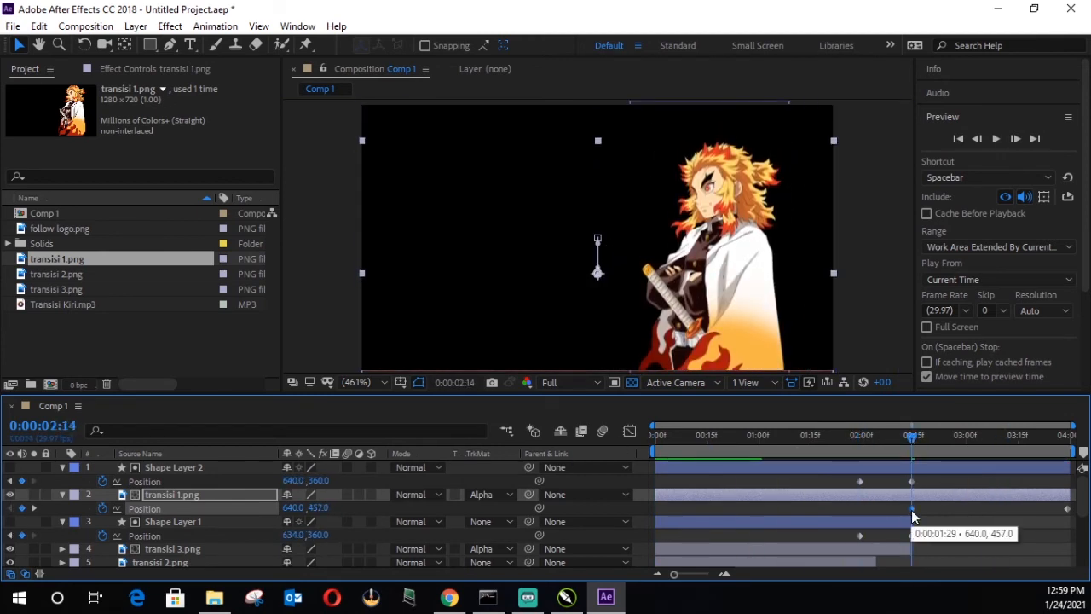
key("ctrl+z")
key("ctrl+z")
key("ctrl+z")
key("ctrl+z")
Step: Keyframe transisi 1.png's Position at 0:00:02:14 and lower the layer to Y 408 at 0:00:03:29, and preview the drift
left_click(911, 436)
left_click(102, 508)
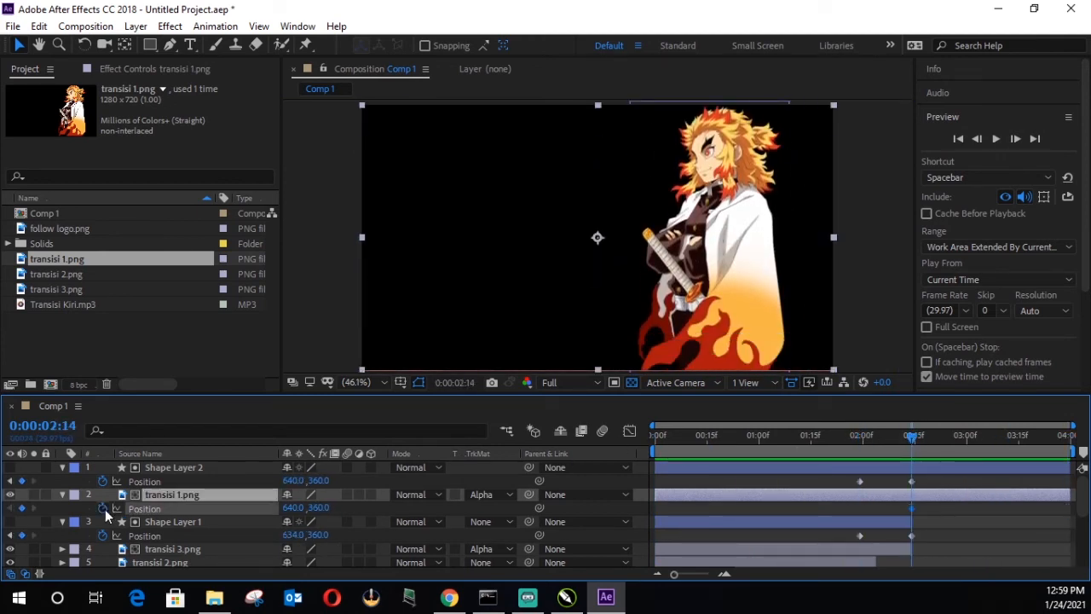
key("space")
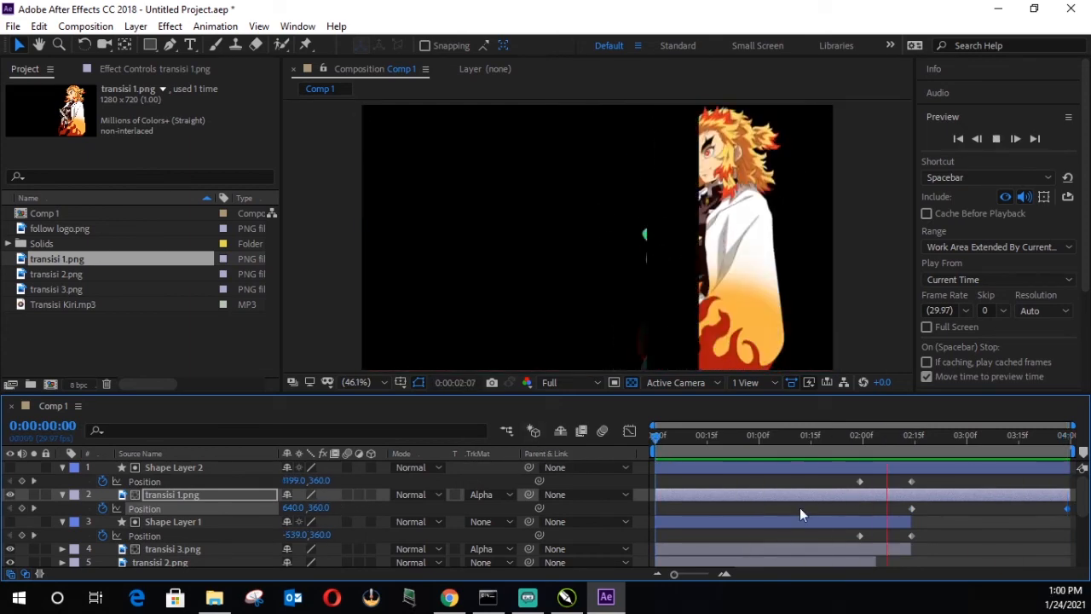
Step: Add follow logo.png to Comp 1 as the topmost layer and place it in the frame's lower-left corner
left_click(902, 436)
left_click_drag(74, 230, 161, 457)
left_click_drag(590, 245, 413, 327)
key("space")
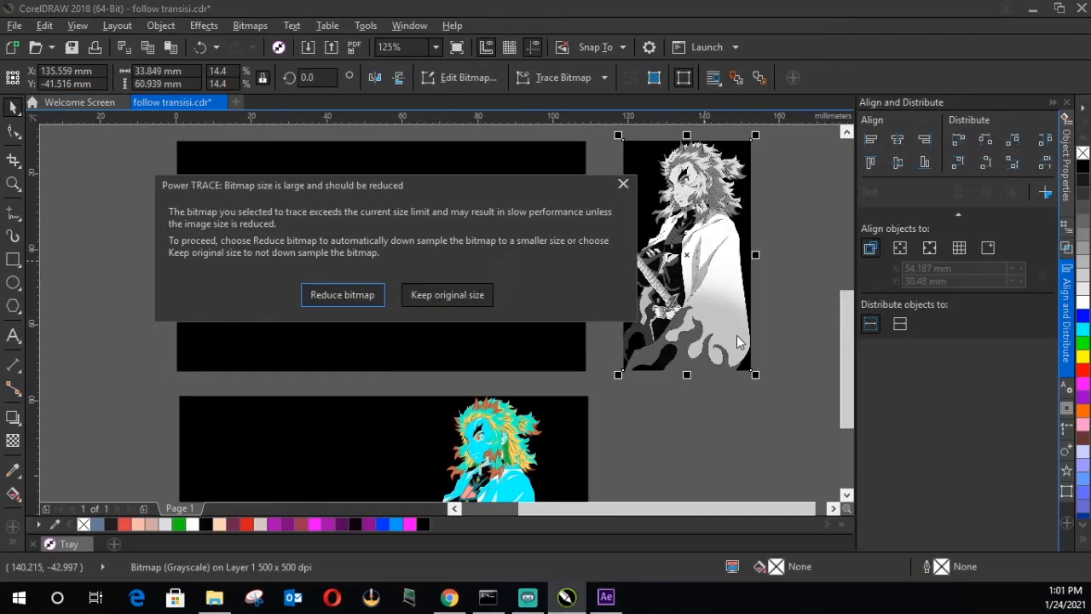
Step: In CorelDRAW, trace the greyscale character as an outlined high quality image, place the trace beside its background, and delete the original bitmap
key("Return")
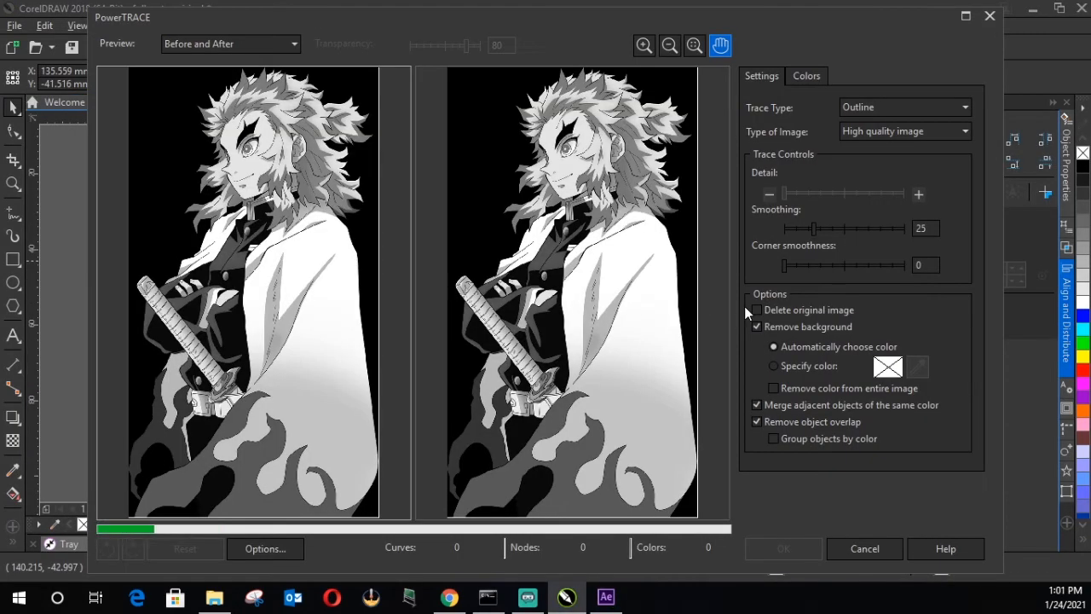
left_click(783, 548)
left_click_drag(694, 255, 763, 416)
left_click(695, 256)
key("Delete")
left_click_drag(724, 426, 661, 277)
Step: Recolour the greyscale picture's background rectangle to a light pinkish grey
left_click(528, 307)
left_click(152, 524)
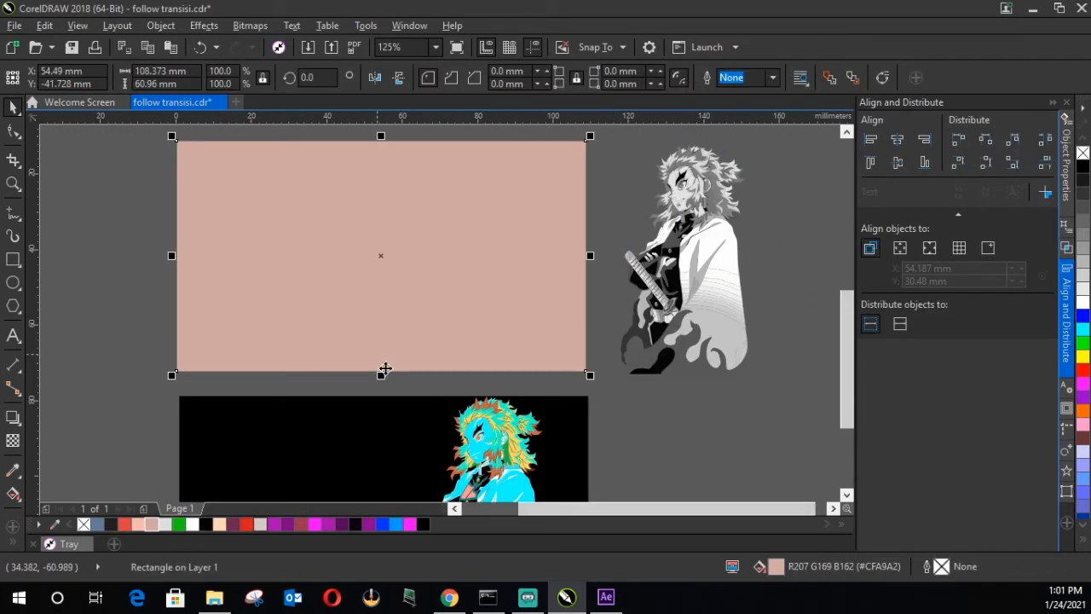
key("shift+F11")
left_click(730, 430)
Step: Place the traced grey character on its light background and line it up with the character below using a vertical guideline
left_click_drag(687, 271, 481, 266)
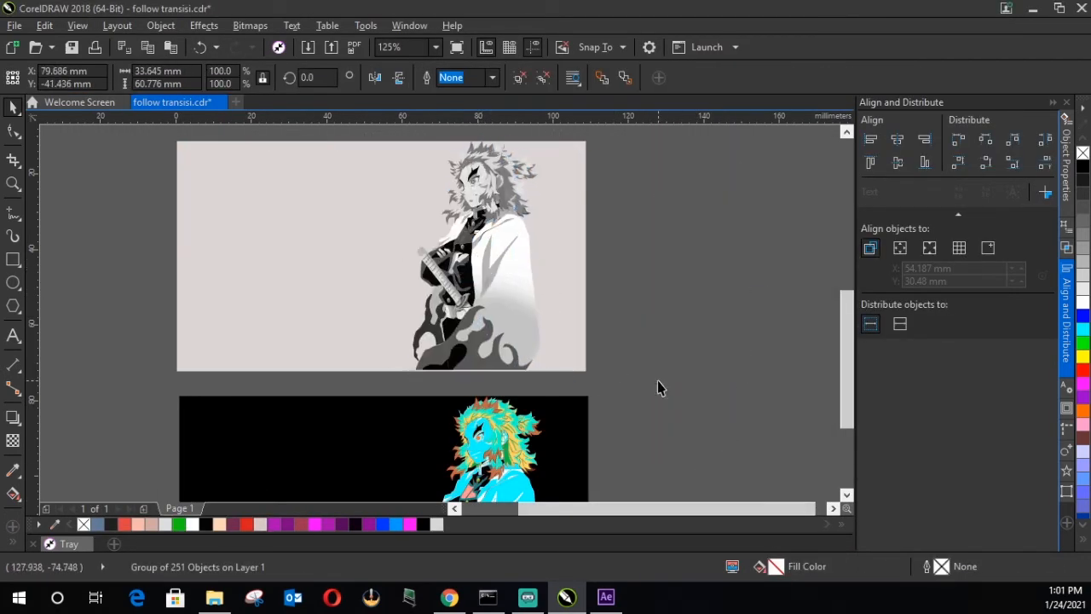
left_click_drag(657, 385, 153, 129)
left_click(897, 140)
left_click(898, 162)
left_click(708, 217)
left_click_drag(433, 280, 535, 279)
left_click(494, 460)
left_click_drag(34, 387, 481, 341)
left_click(503, 309)
Step: Select the grey character together with its light background and export the artwork
left_click_drag(635, 398, 163, 150)
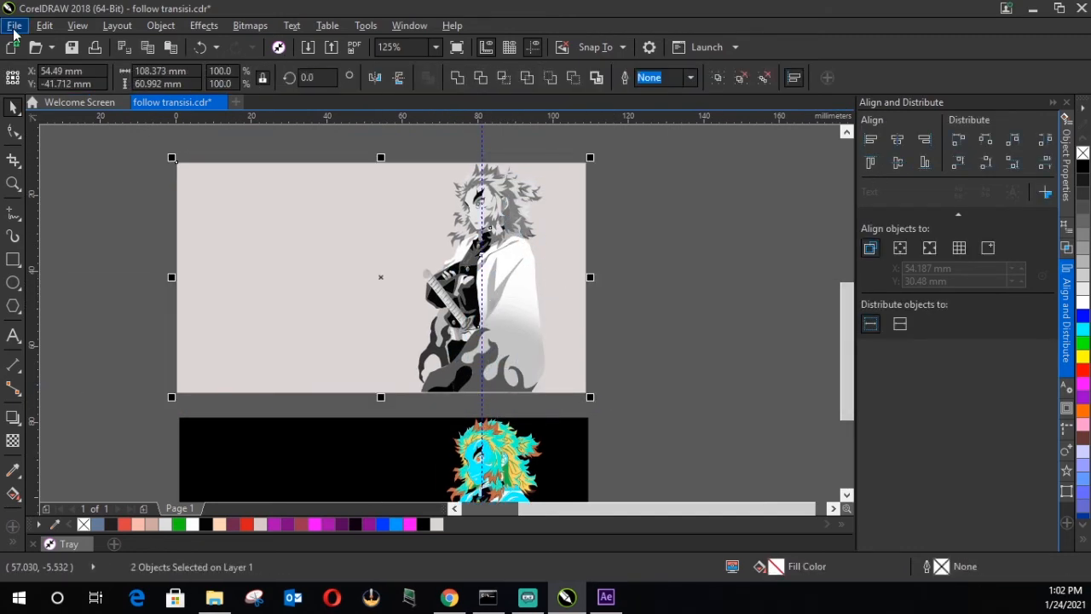
left_click(9, 26)
left_click(99, 289)
left_click(626, 136)
left_click(199, 211)
left_click(546, 495)
left_click(617, 298)
Step: Trace the cyan and green character bitmap as an outlined high quality image and move the trace beside its background
scroll(617, 298, "down", 1)
scroll(600, 390, "up", 1)
scroll(600, 392, "down", 1)
left_click(563, 405)
right_click(579, 449)
left_click(793, 285)
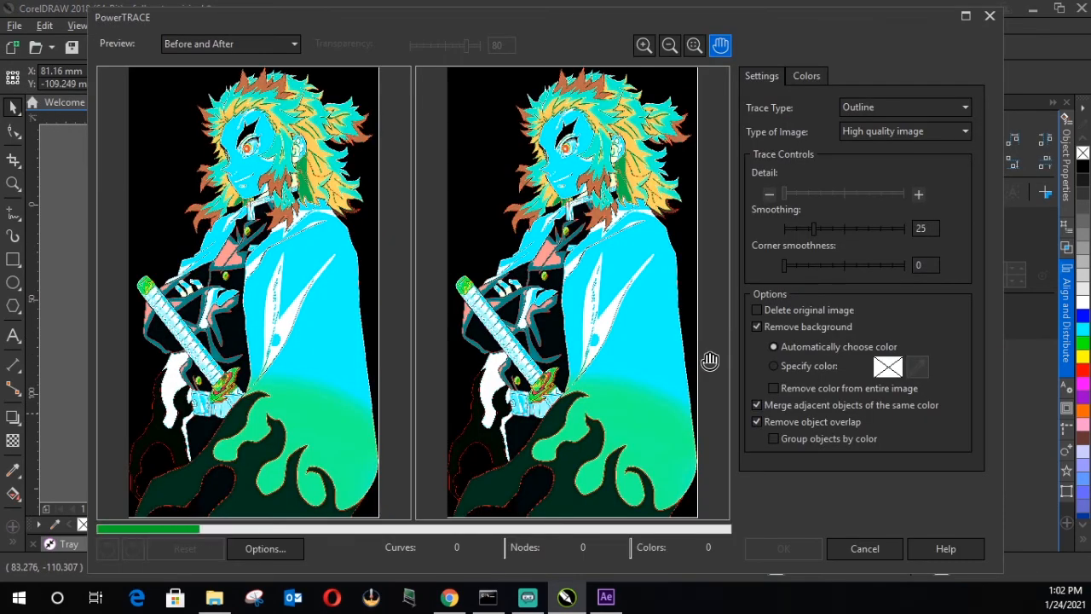
left_click(782, 548)
mouse_move(552, 410)
left_mouse_down()
mouse_move(654, 406)
mouse_move(576, 426)
left_mouse_up()
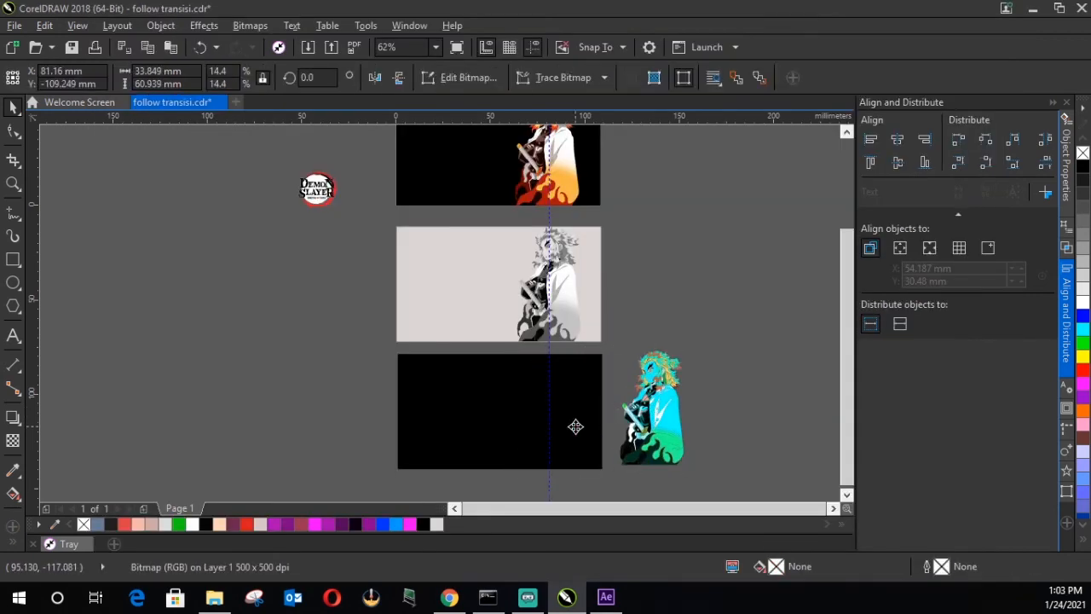
Step: Fill the lowest black background rectangle with the same light pinkish grey and centre the traced cyan character on it
left_click(575, 426)
left_click(436, 524)
left_click_drag(672, 416, 569, 418)
left_click_drag(650, 472, 371, 348)
key("c")
key("e")
Step: Shift the traced cyan character to the vertical guideline so it lines up with the artwork above
left_click(323, 278)
left_click_drag(499, 417, 550, 421)
scroll(554, 424, "up", 3)
left_click_drag(523, 366, 509, 366)
scroll(505, 365, "down", 3)
Step: Select the cyan character together with its light background and export them as transisi 3.png
left_click(671, 441)
left_click_drag(671, 441, 310, 288)
left_click(15, 25)
left_click(46, 290)
left_click(546, 495)
Step: Return to After Effects, preview the composition, and set the current time to 0:00:02:14
left_click(1001, 440)
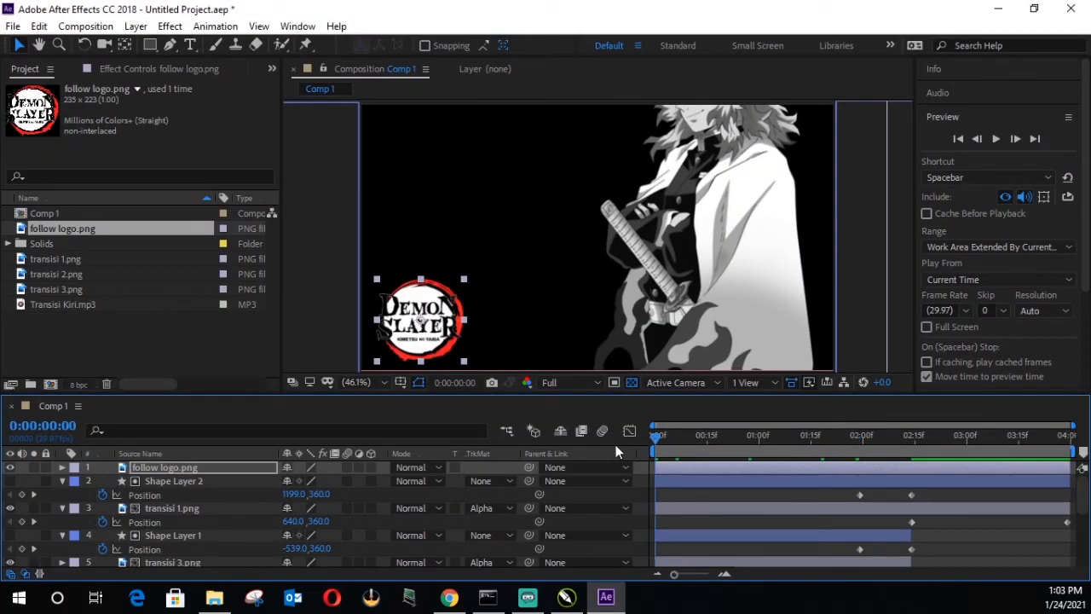
key("space")
left_click_drag(877, 451, 912, 451)
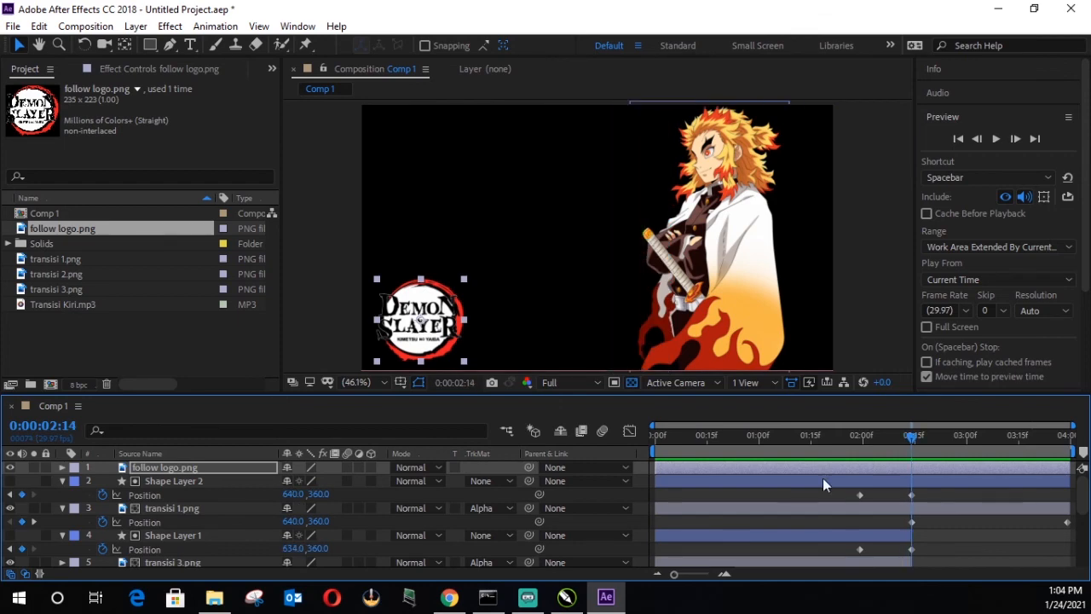
Step: Move Shape Layer 2 and transisi 1.png beneath transisi 3.png in the layer stack, and preview the result
left_click(177, 482)
left_click(190, 506, "shift")
left_click(63, 508)
left_click(63, 508)
left_click_drag(196, 484, 207, 528)
key("space")
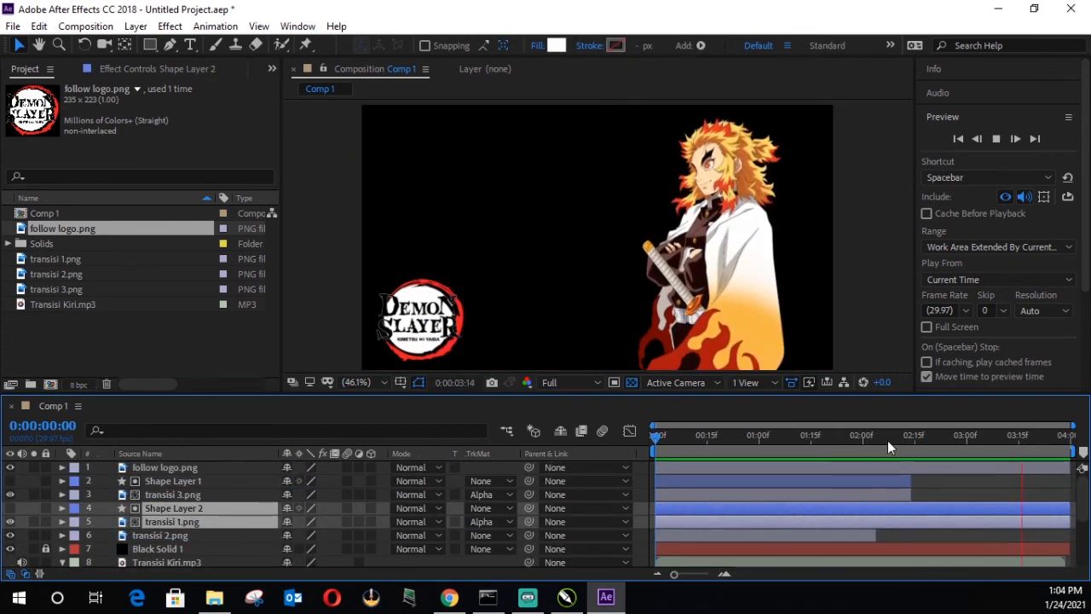
Step: Extend the ends of Shape Layer 1 and transisi 3.png to about 0:00:03:00
left_click(898, 433)
left_click(915, 495)
left_click_drag(910, 495, 963, 482)
Step: Increase Shape Layer 1's X position at its 0:00:02:14 keyframe so the matte sweeps beyond the frame's right edge, and preview it
key("u")
left_click_drag(905, 442, 911, 444)
key("ctrl+z")
left_click_drag(320, 495, 733, 495)
left_click_drag(913, 439, 893, 451)
key("space")
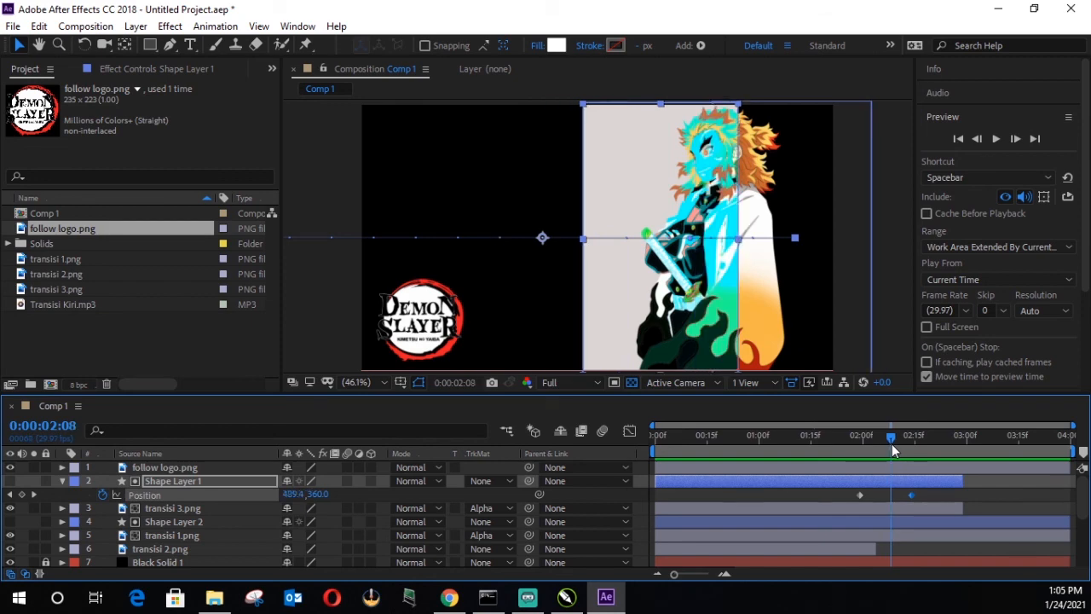
Step: Move Shape Layer 1 and transisi 3.png beneath transisi 1.png in the layer stack, and preview from the start
left_click(63, 481)
left_click(202, 494, "ctrl")
left_click_drag(204, 483, 206, 529)
left_click_drag(856, 443, 555, 441)
key("space")
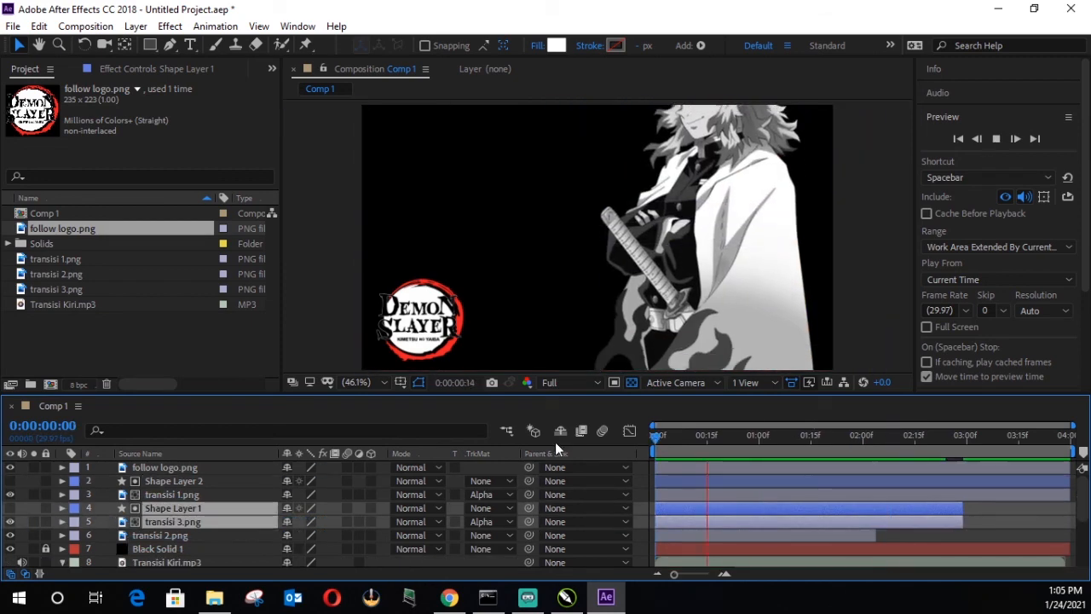
Step: Try scaling Shape Layer 2 to 150% at 0:00:02:15
left_click_drag(882, 441, 912, 449)
left_click(204, 483)
key("s")
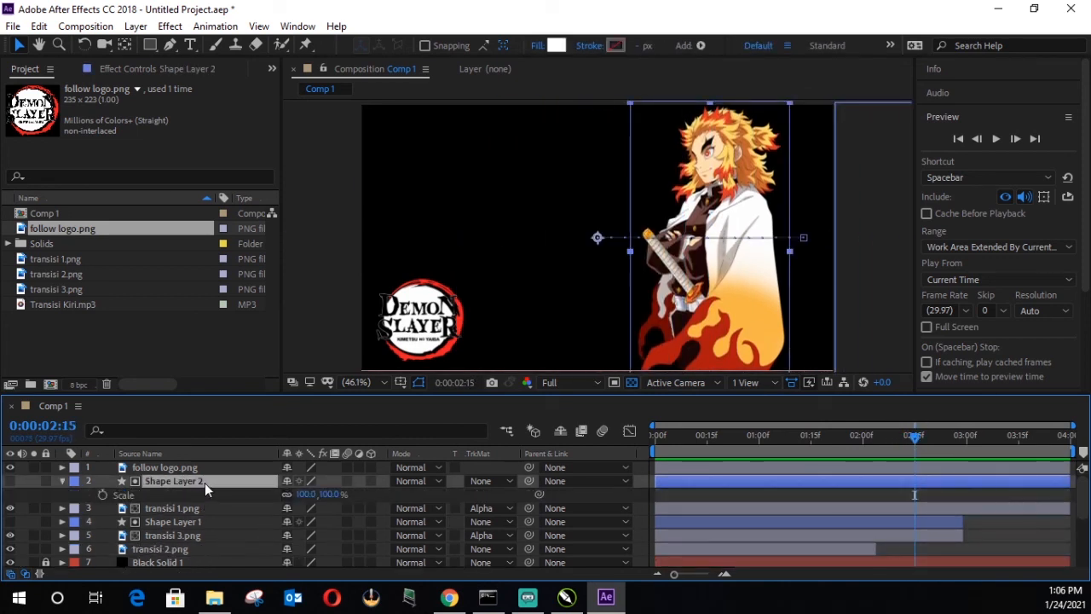
left_click(307, 494)
type("150")
key("Return")
Step: Scale transisi 1.png, trying 150% first and settling on 110%
left_click(194, 523)
left_click(169, 483)
left_click(169, 496)
key("s")
left_click(309, 509)
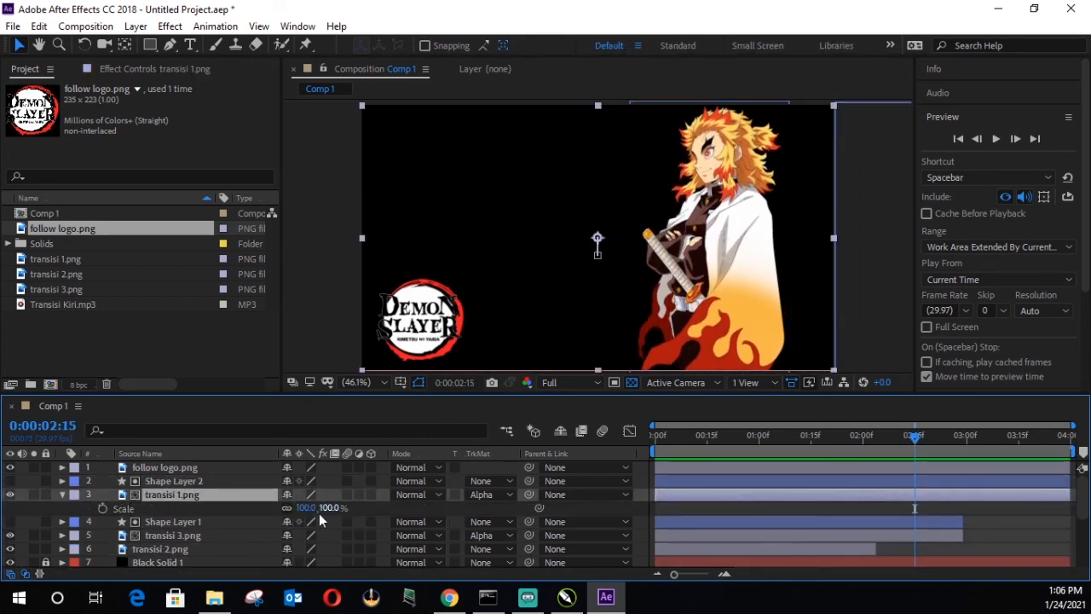
type("150")
key("Return")
key("p")
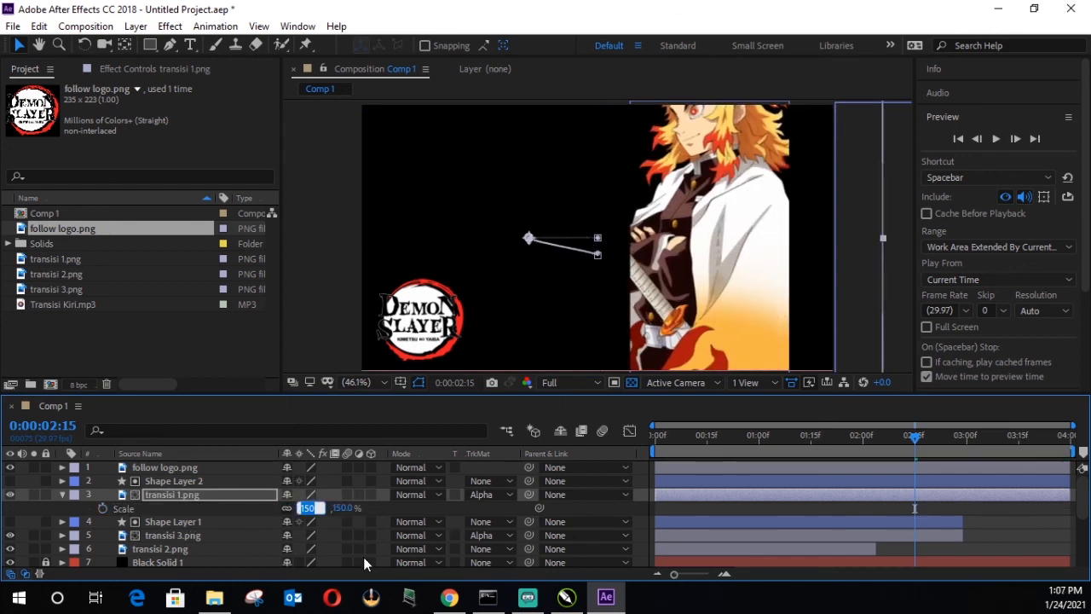
type("110")
key("Return")
Step: Try X position 593 for transisi 1.png at 0:00:02:15, and move its first Position keyframe to about 0:00:02:01
key("p")
left_click_drag(300, 509, 403, 515)
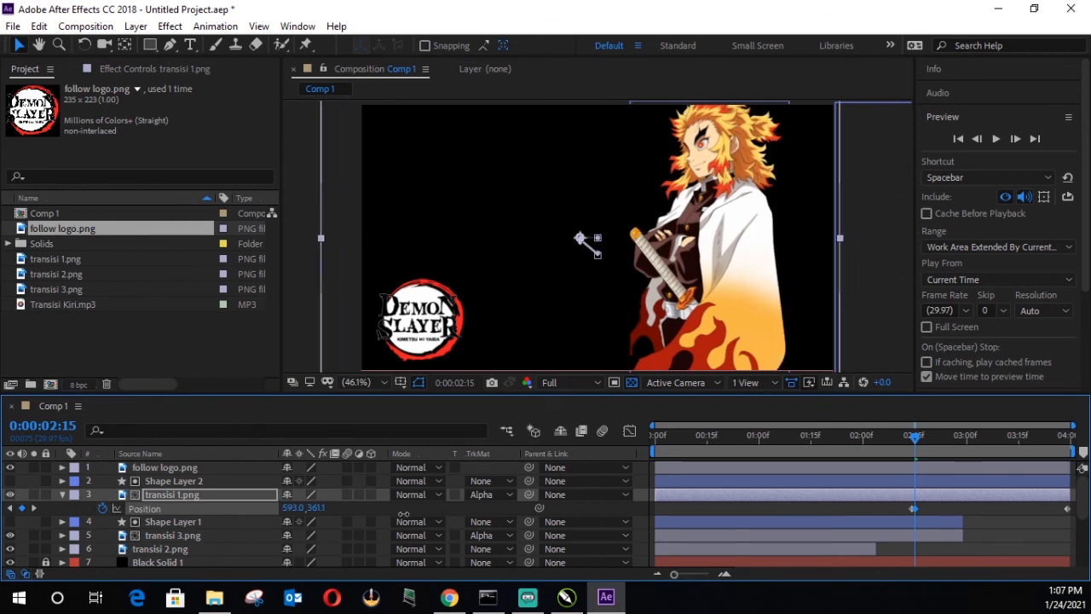
left_click_drag(914, 436, 867, 440)
left_click_drag(912, 509, 867, 511)
left_click(832, 441)
key("space")
key("space")
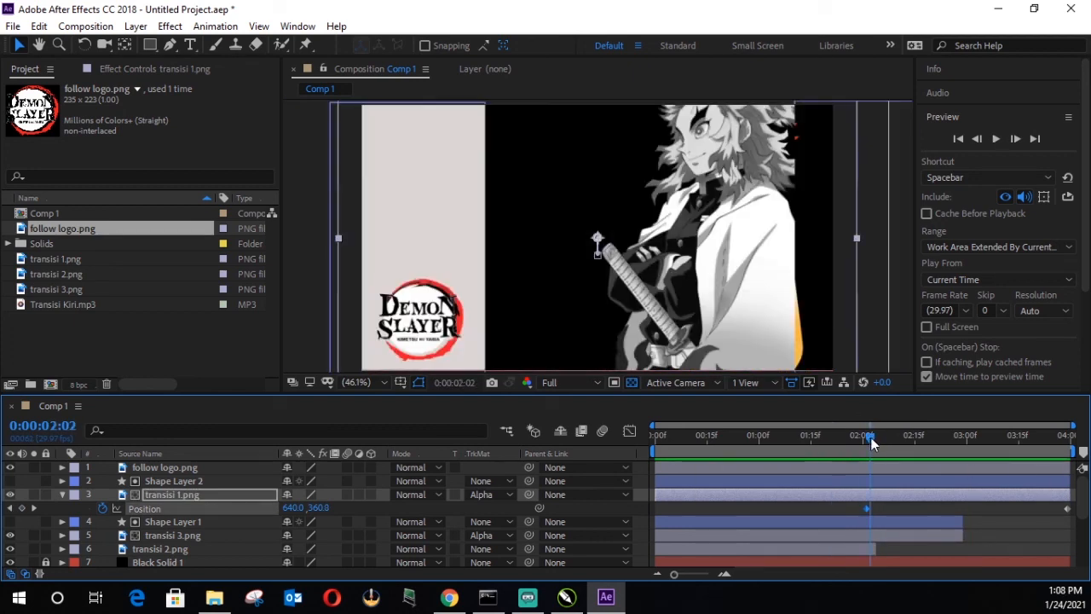
Step: Try setting transisi 1.png's X position to 597 at 0:00:02:21, and undo the change
left_click_drag(871, 441, 935, 438)
left_click_drag(293, 507, 259, 509)
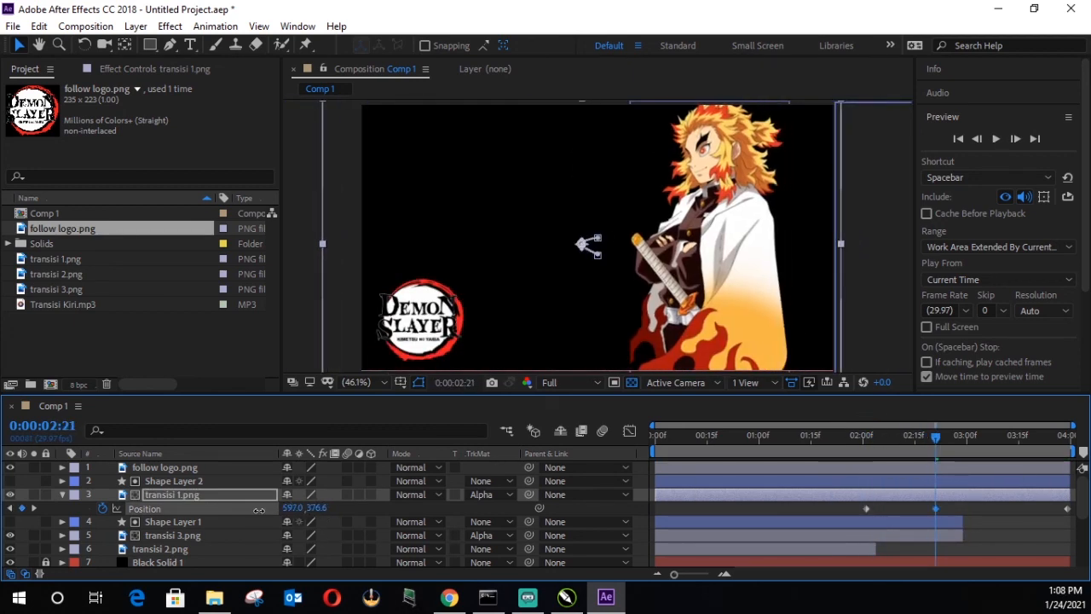
left_click(634, 528)
key("ctrl+z")
Step: Set transisi 1.png's X position to 597 at both its first keyframe and 0:00:03:29, and preview the transition
left_click_drag(936, 440, 1069, 437)
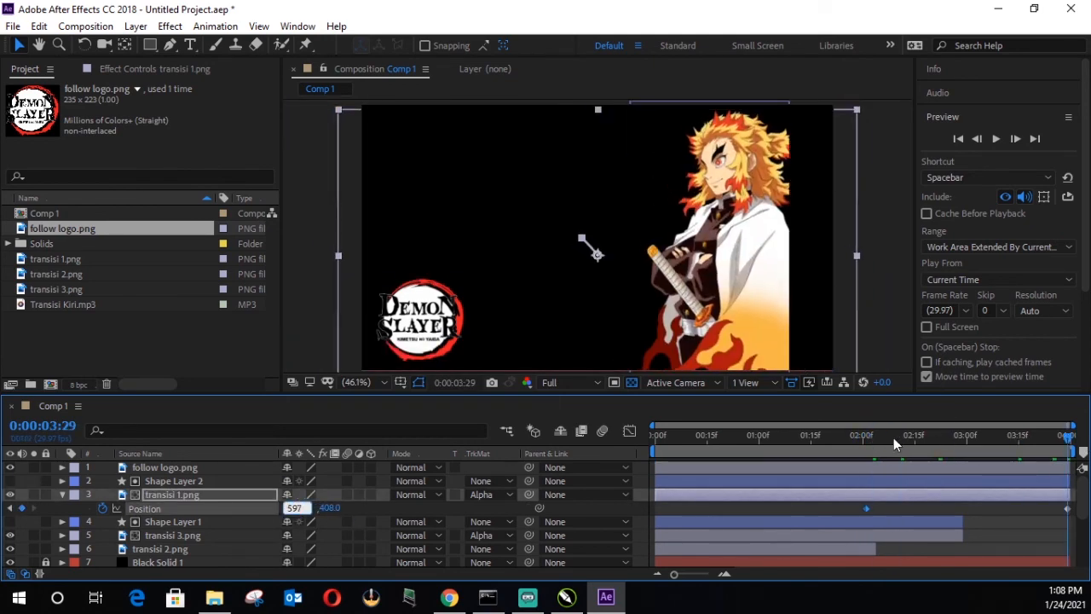
left_click(852, 440)
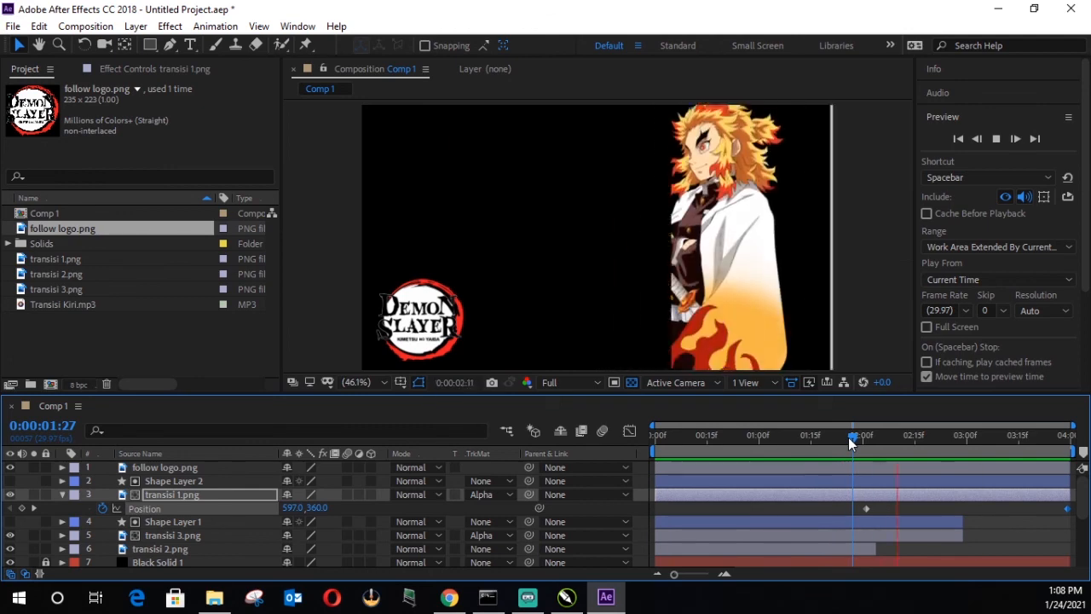
Step: Select transisi 3.png and display its Position property
scroll(852, 486, "down", 2)
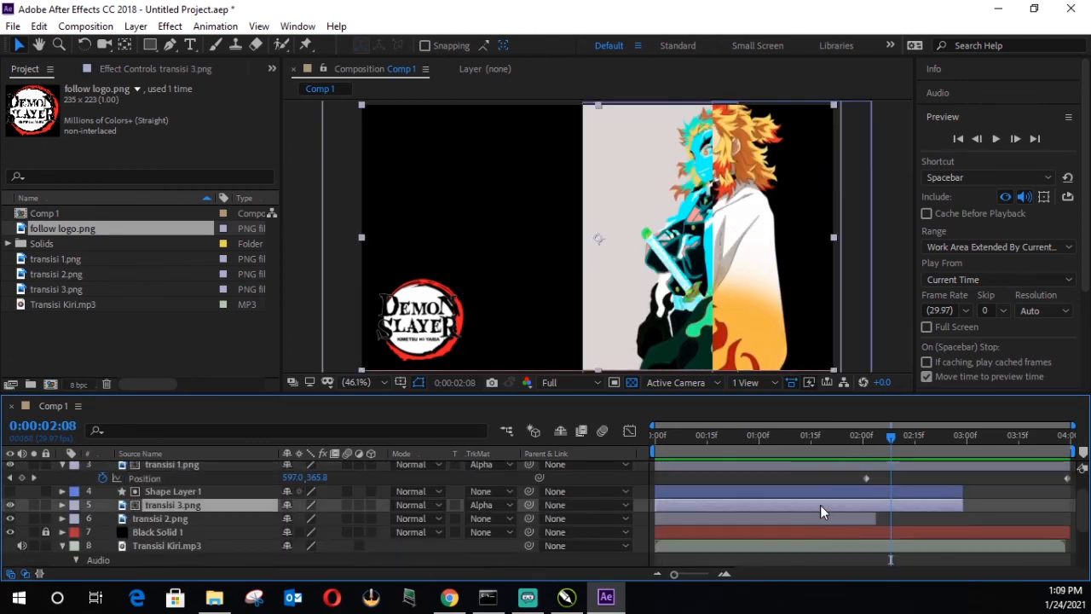
left_click(816, 516)
key("p")
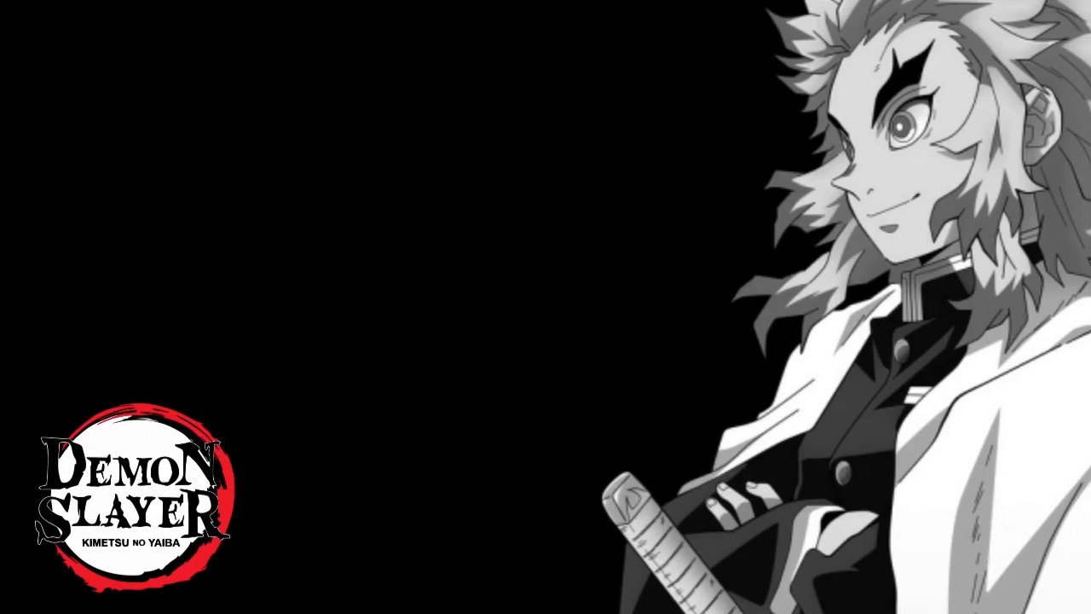